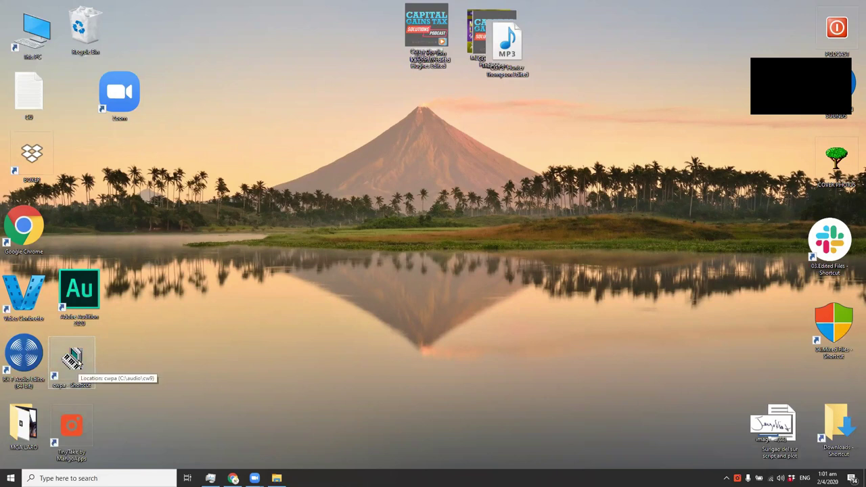
Step: Launch Cakewalk Pro Audio, dismiss the startup tip and continue with no MIDI output
double_click(80, 362)
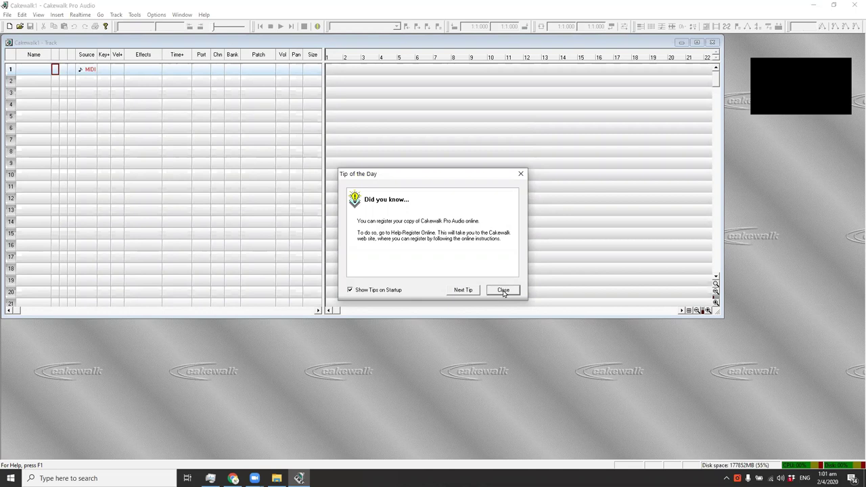
left_click(504, 291)
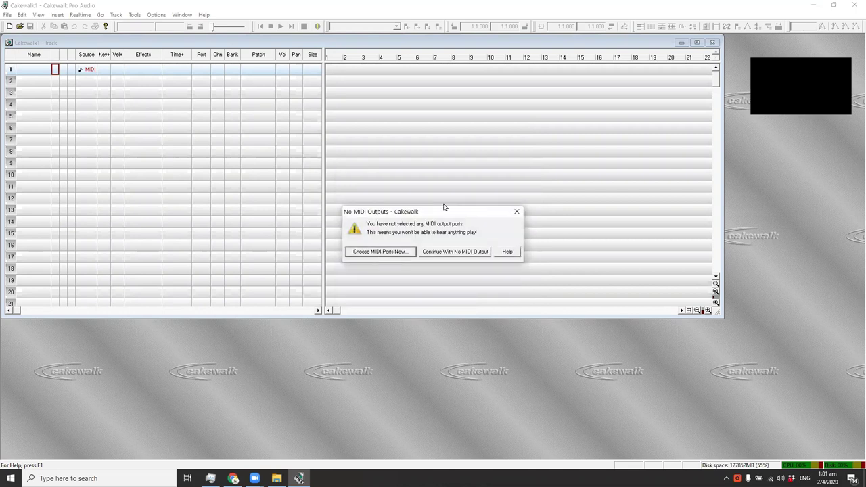
left_click_drag(445, 207, 474, 199)
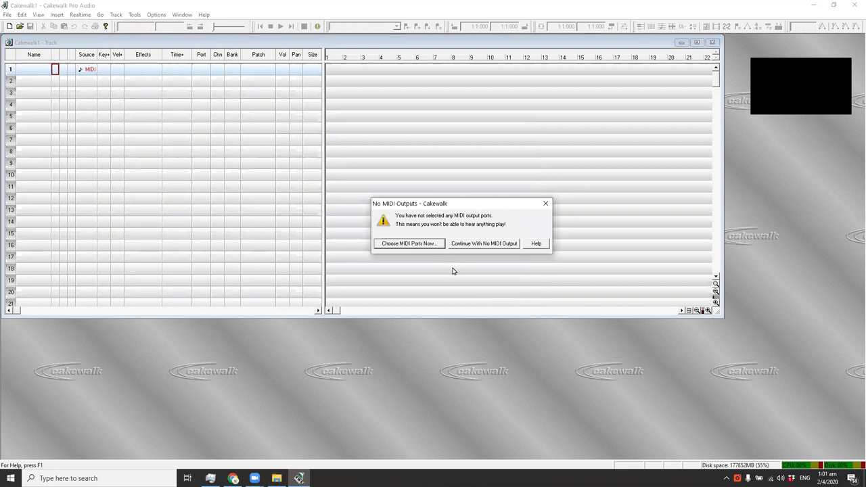
left_click(480, 244)
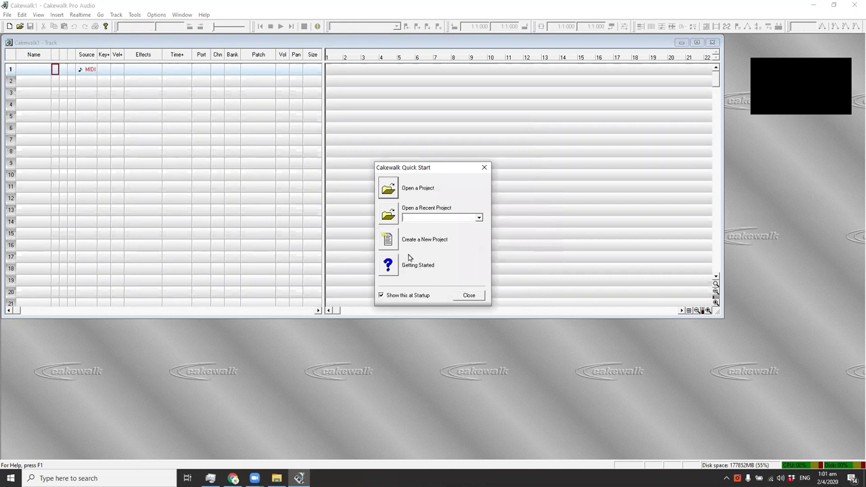
Step: Create a new project and maximize its Track window
left_click(389, 241)
left_click(474, 194)
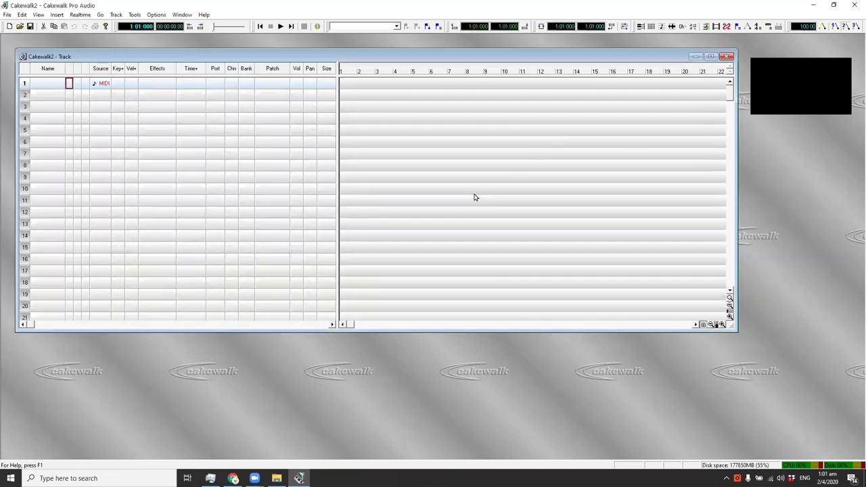
double_click(454, 61)
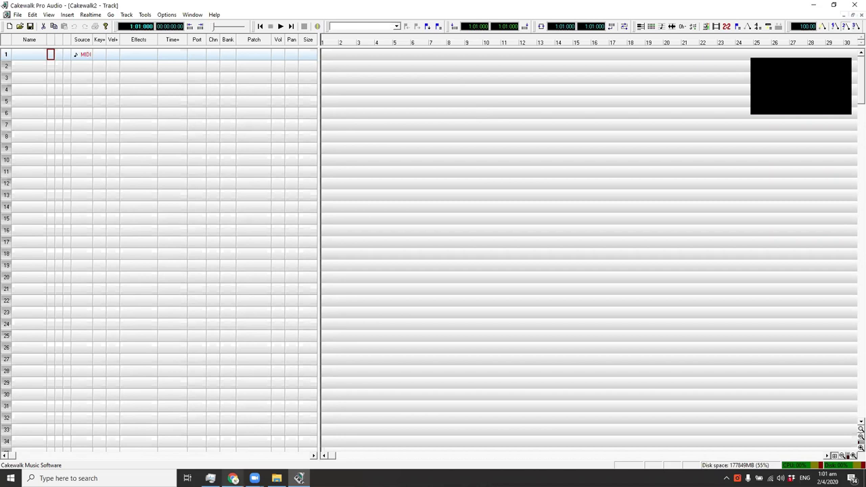
Step: Switch to Chrome and listen to a short passage of the Mark Ronson "Uptown Funk" lyrics video, leaving it paused
left_click(233, 478)
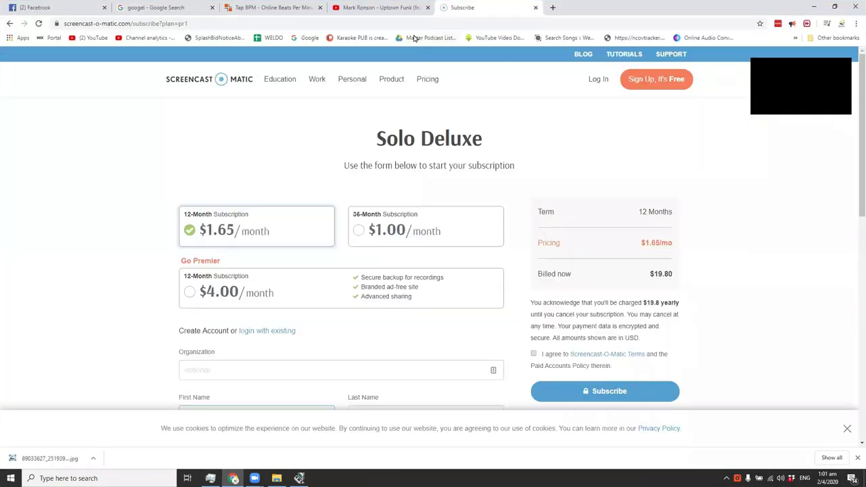
left_click(381, 7)
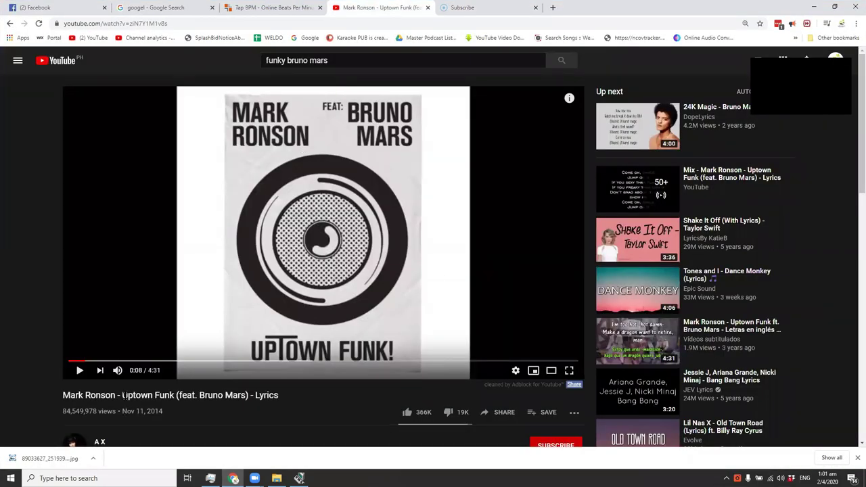
left_click(80, 373)
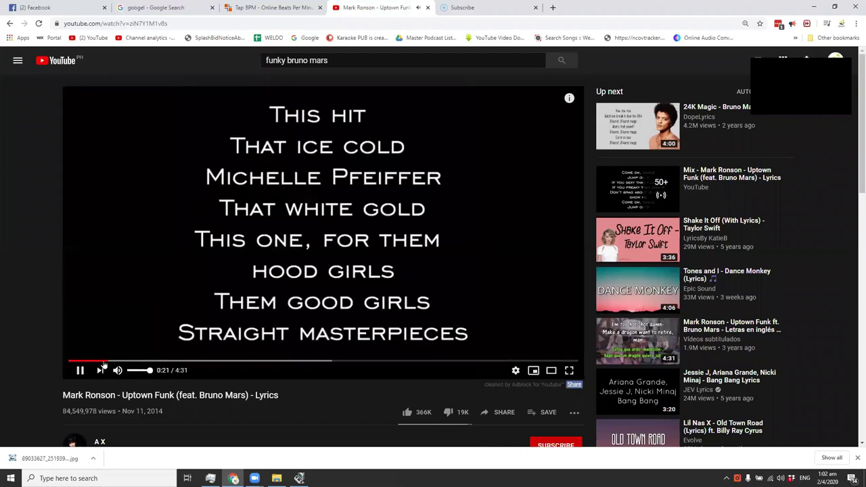
left_click(78, 373)
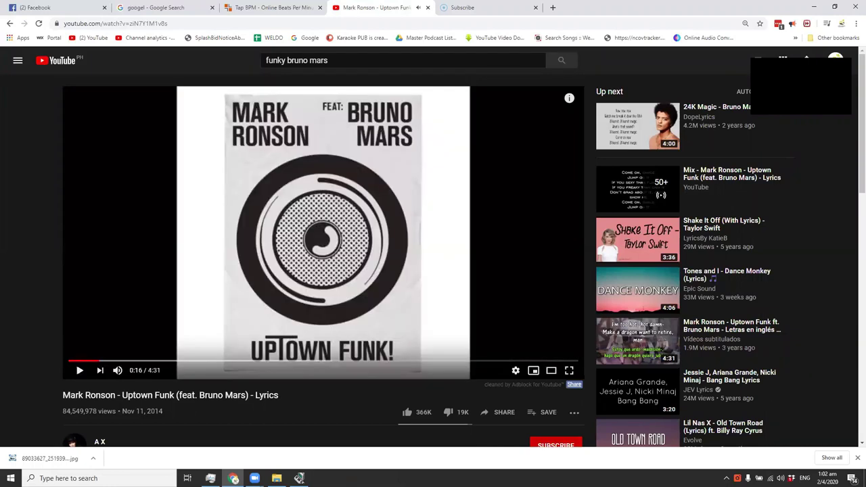
left_click(298, 479)
mouse_move(318, 218)
left_mouse_down()
mouse_move(330, 227)
mouse_move(321, 230)
left_mouse_up()
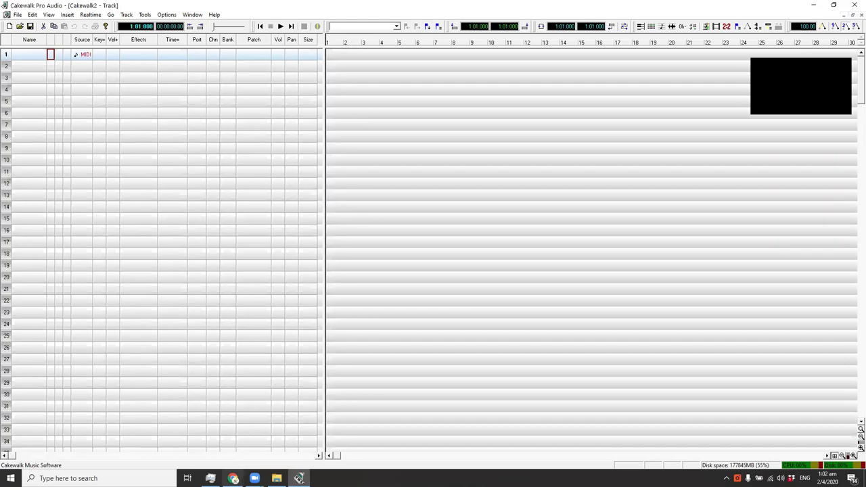
left_click(232, 478)
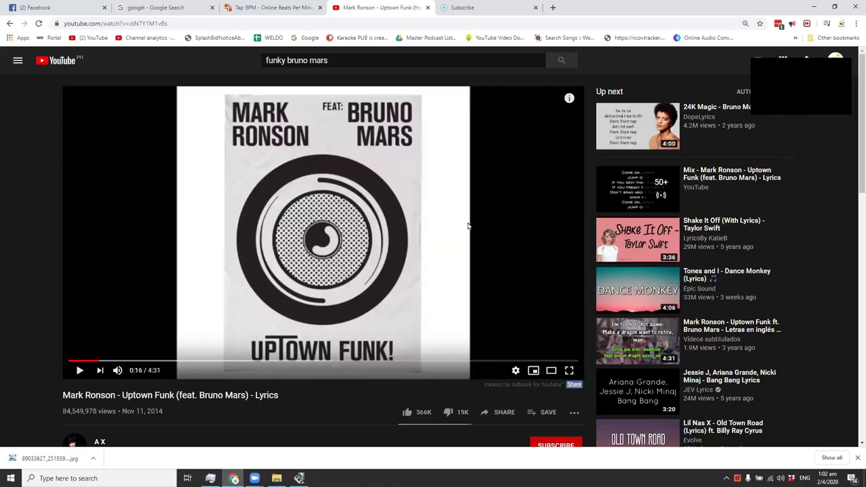
left_click(814, 6)
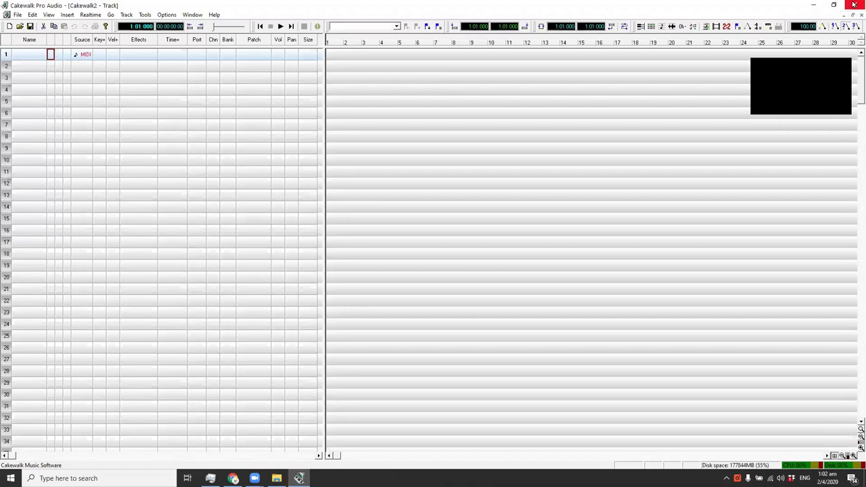
left_click(814, 5)
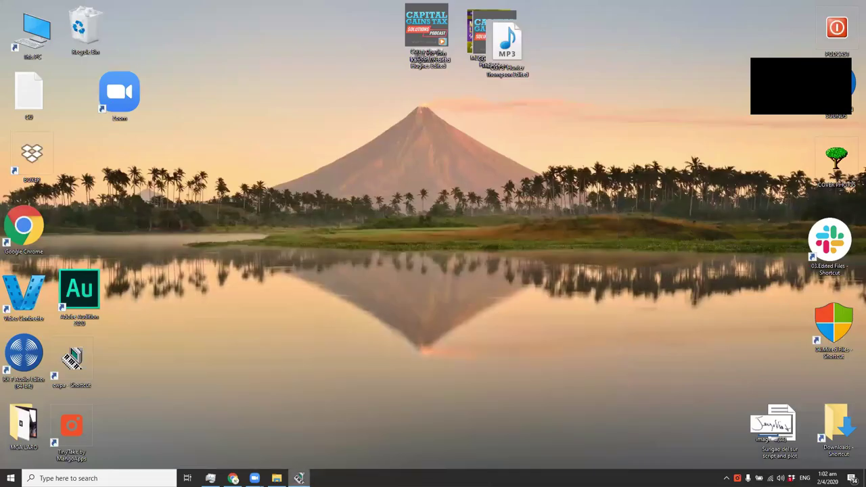
Step: Switch to Chrome and open the bookmarked Tap BPM beats-per-minute counter in a new browser tab
left_click(233, 478)
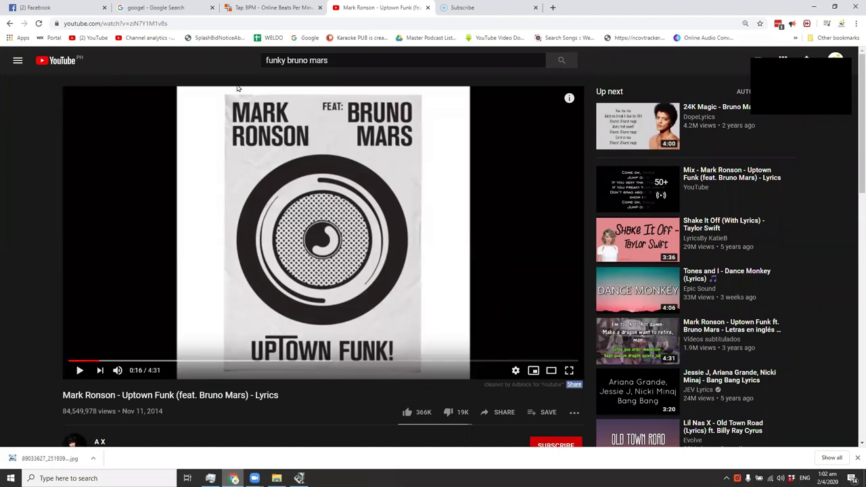
key("super+Down")
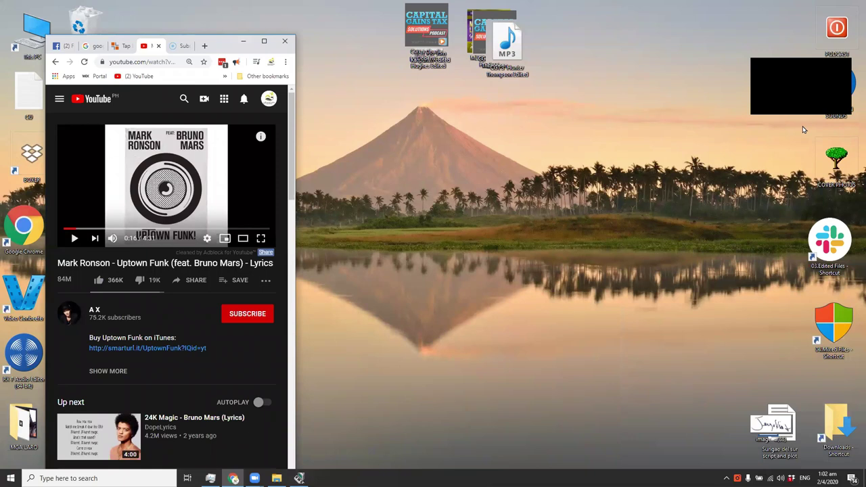
key("ctrl+t")
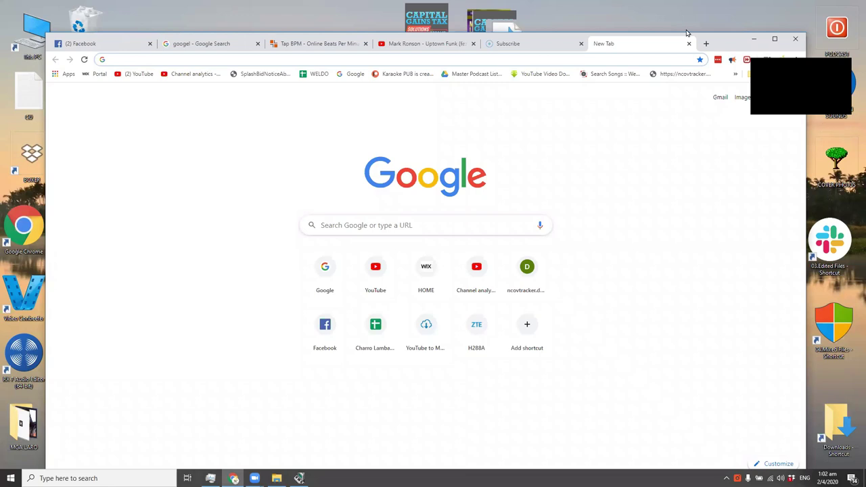
left_click(695, 62)
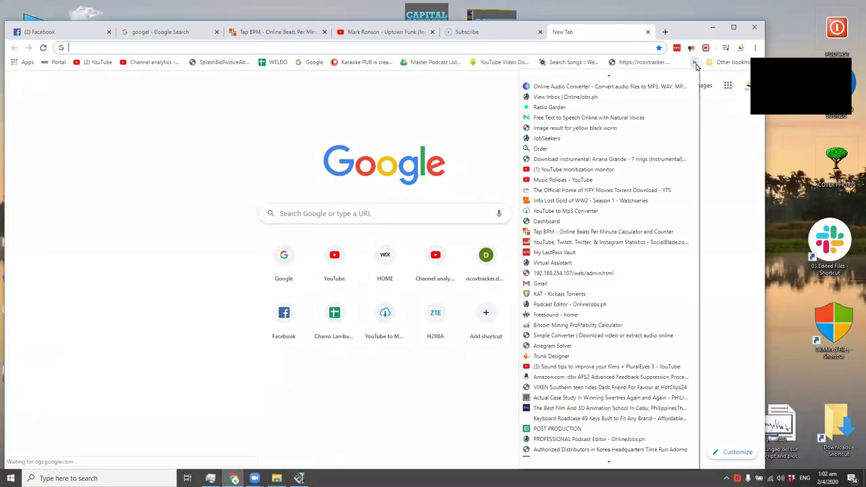
left_click(577, 232)
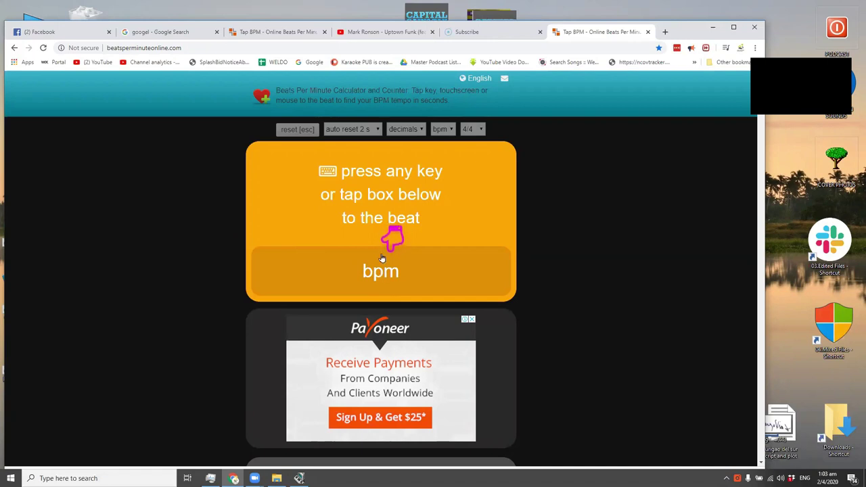
Step: Measure the tempo of "Uptown Funk" by tapping its beat in the Tap BPM counter and highlight the result
left_click(362, 33)
left_click(599, 32)
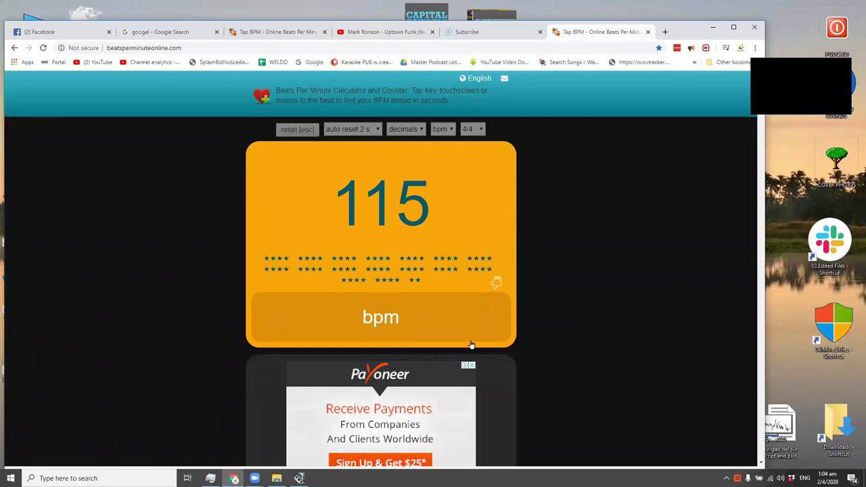
left_click(342, 196)
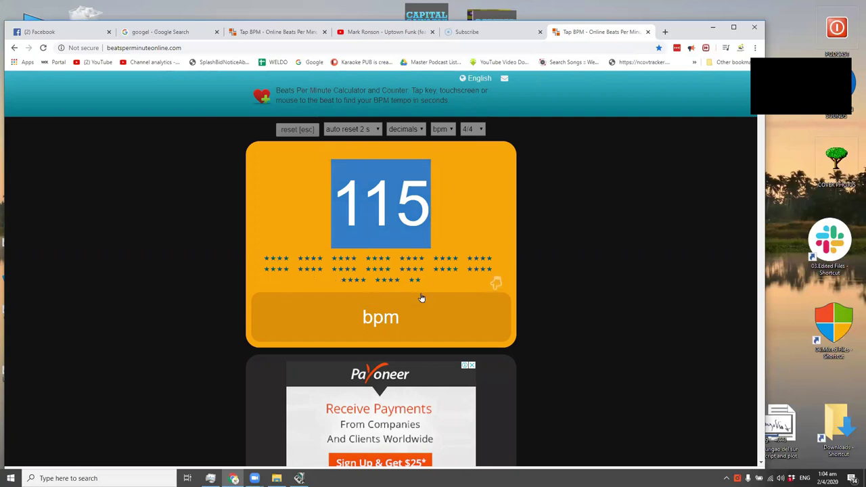
left_click(733, 28)
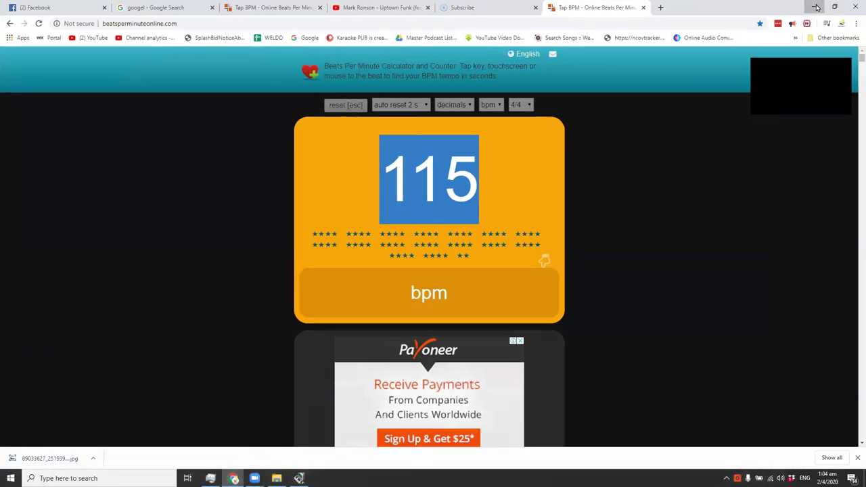
Step: Switch to Cakewalk Pro Audio and set the project tempo to 115
left_click(789, 7)
left_click(298, 479)
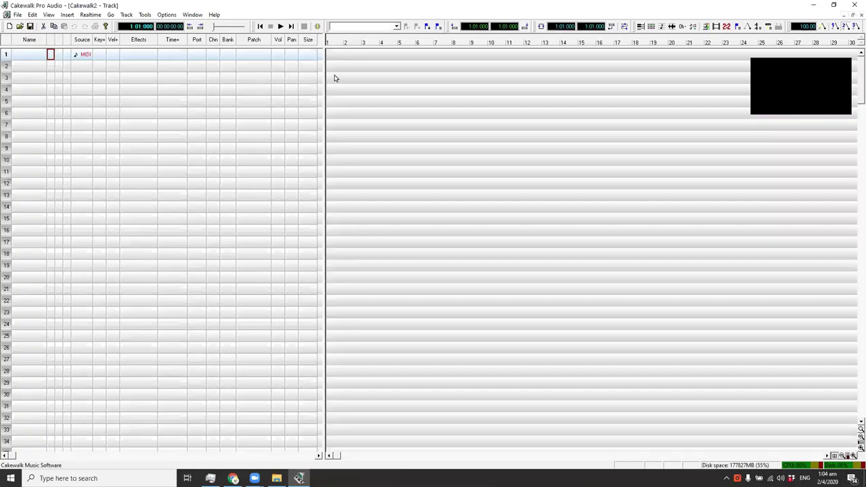
left_click_drag(332, 94, 332, 94)
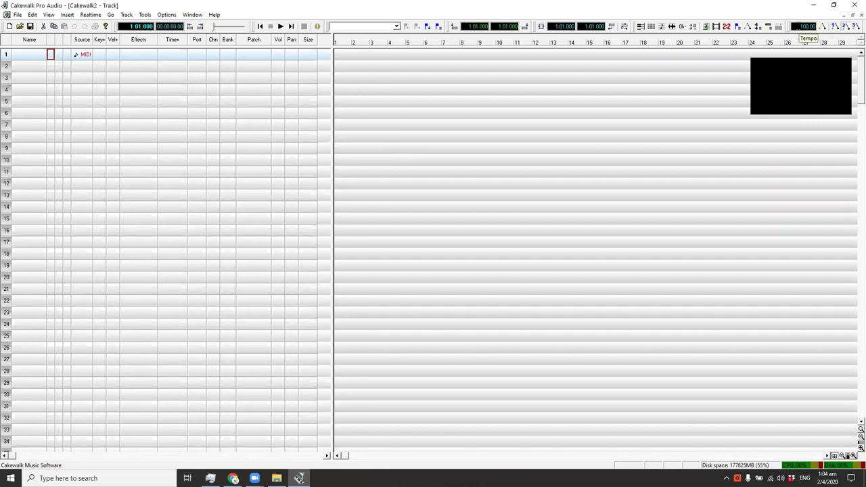
left_click(803, 30)
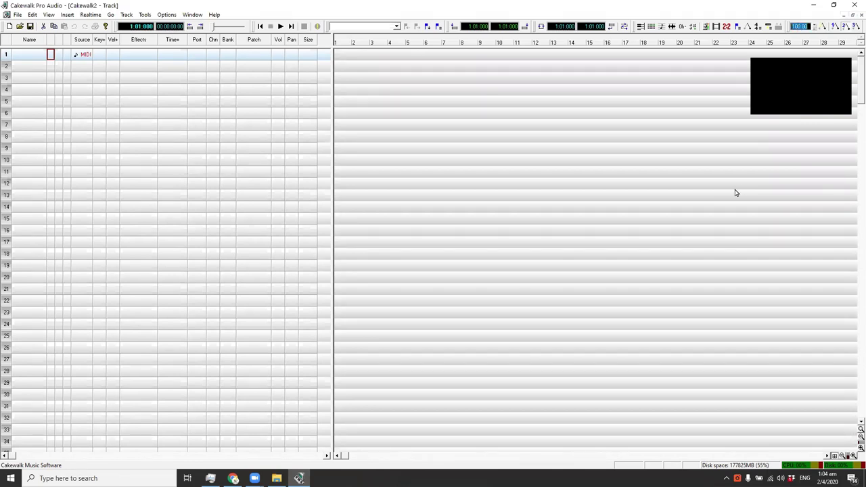
type("115")
key("Return")
left_click_drag(333, 184, 328, 189)
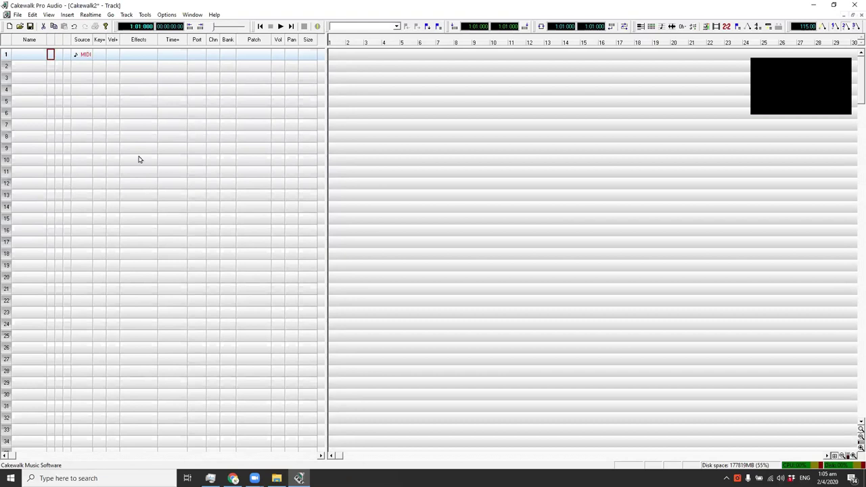
Step: Set track 10 to MIDI channel 10, volume 120 and pan 64
left_click(213, 162)
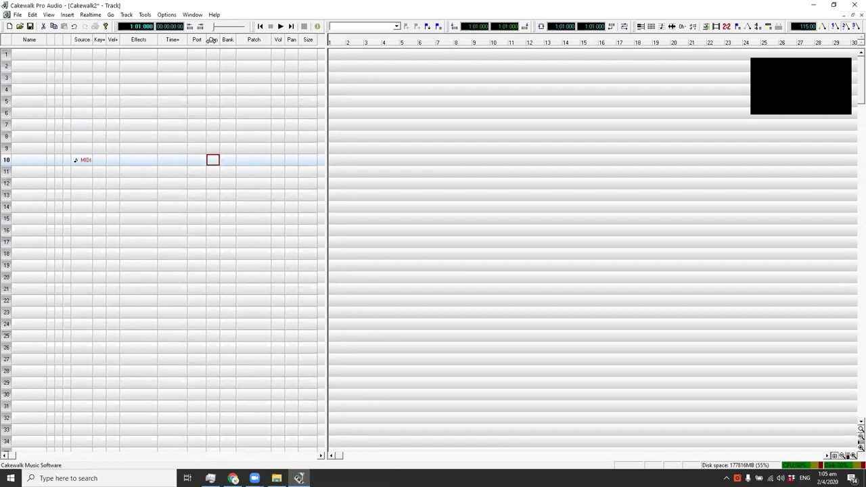
double_click(212, 161)
left_click(213, 161)
left_click(279, 161)
type("120")
key("Return")
left_click(290, 163)
type("64")
key("Return")
key("alt+Tab")
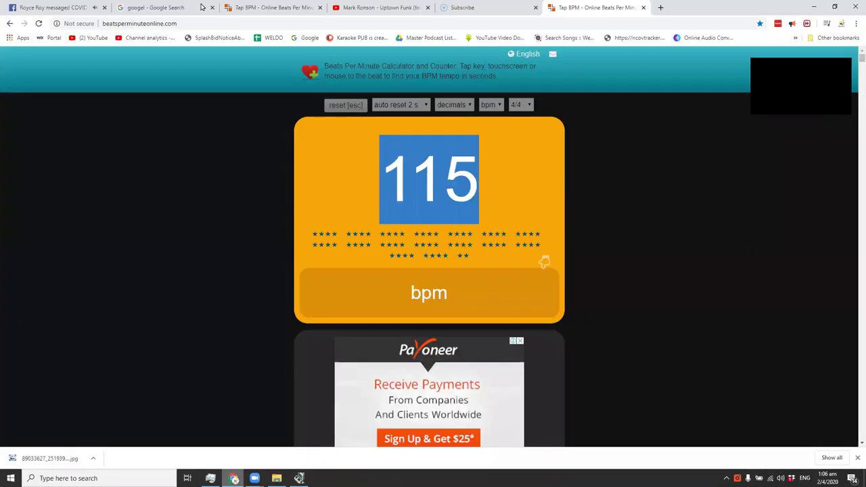
left_click(51, 7)
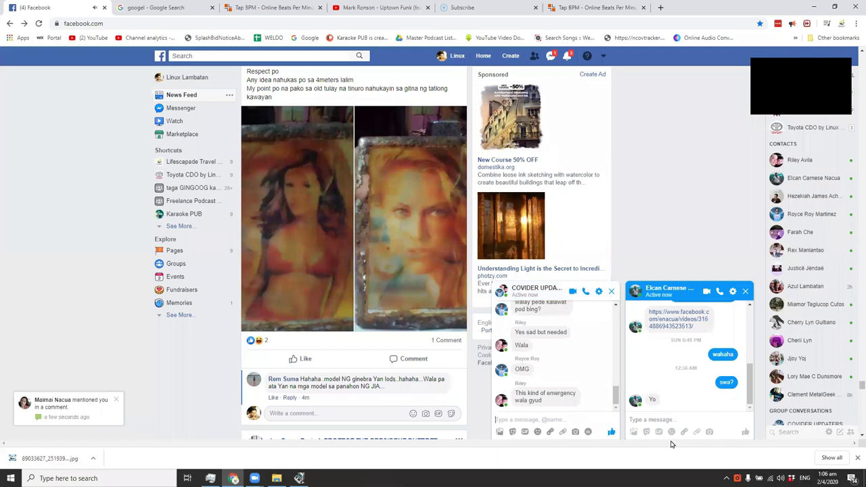
left_click(575, 418)
left_click(815, 6)
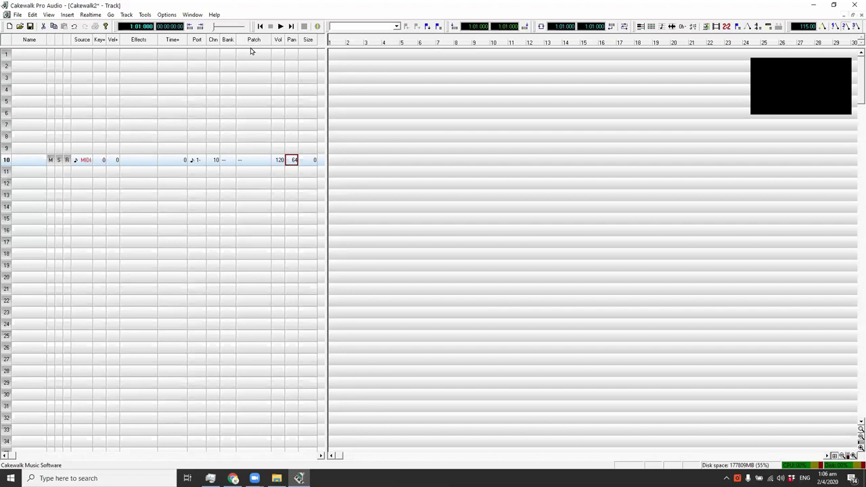
Step: Examine the instruments that can be assigned through track 10's properties and leave both dialogs without making changes
left_click(252, 160)
double_click(253, 160)
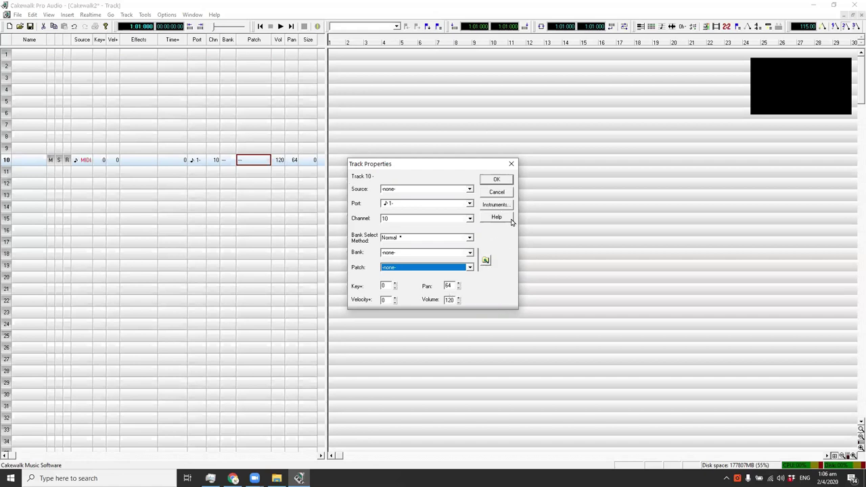
left_click(496, 205)
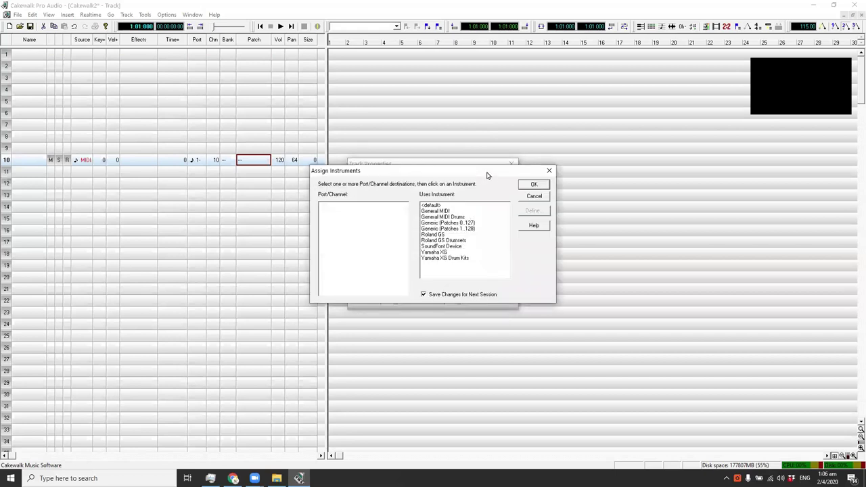
left_click_drag(486, 176, 499, 75)
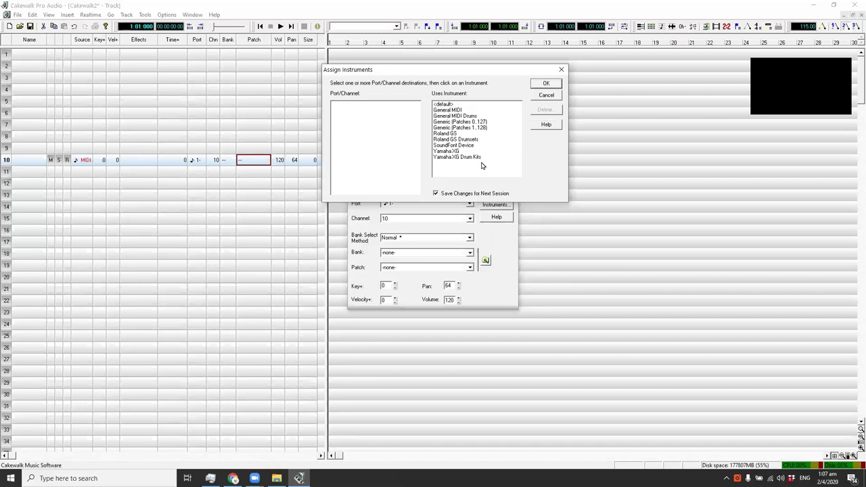
left_click(547, 96)
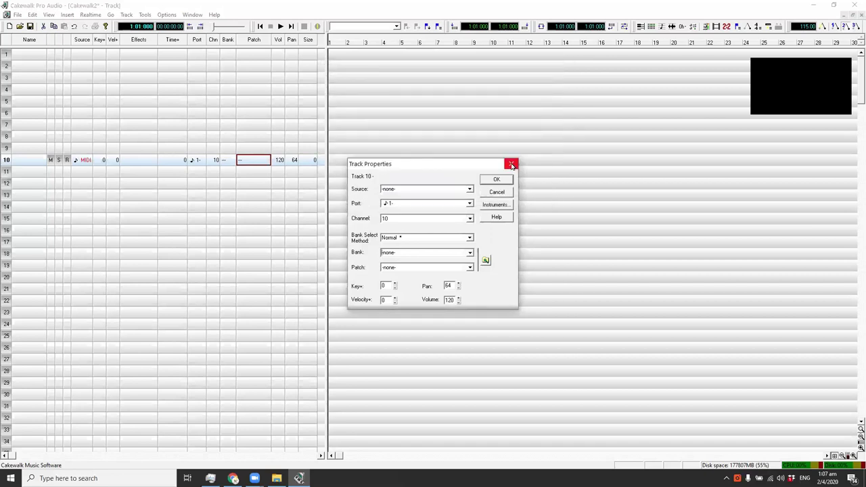
left_click(512, 166)
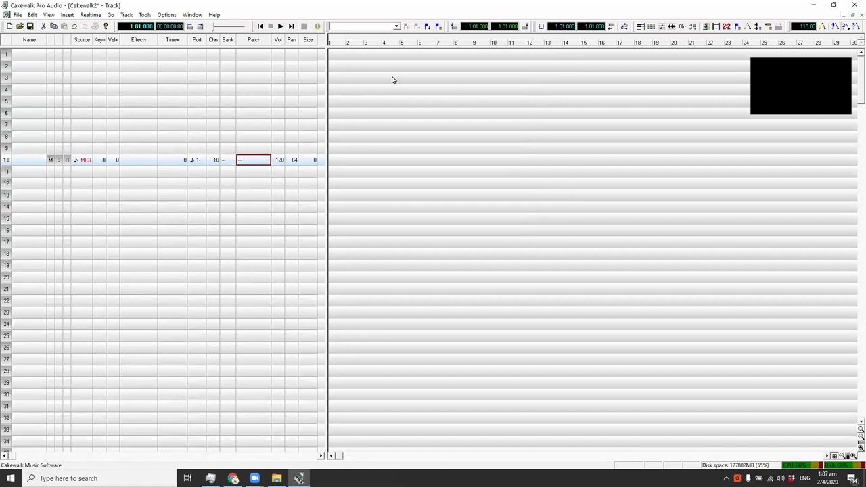
Step: Open track 10 in the Piano Roll, widen its note grid and zoom in horizontally until about four measures fill it
left_click(641, 30)
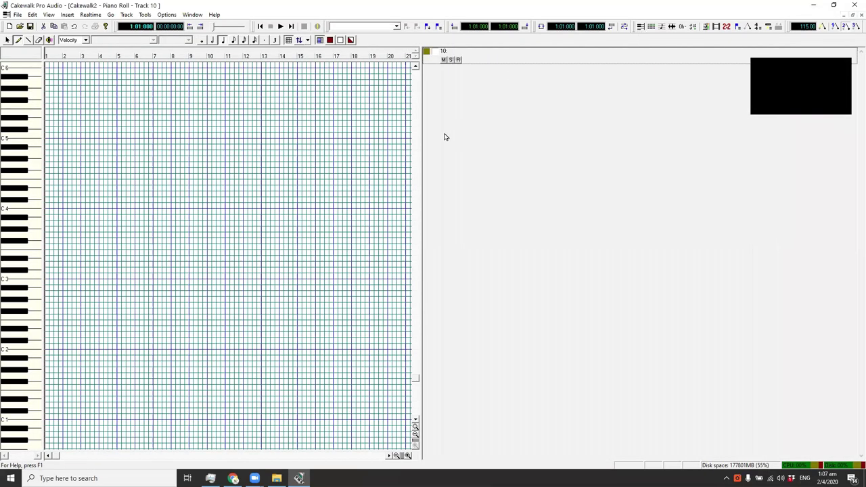
left_click_drag(420, 146, 819, 139)
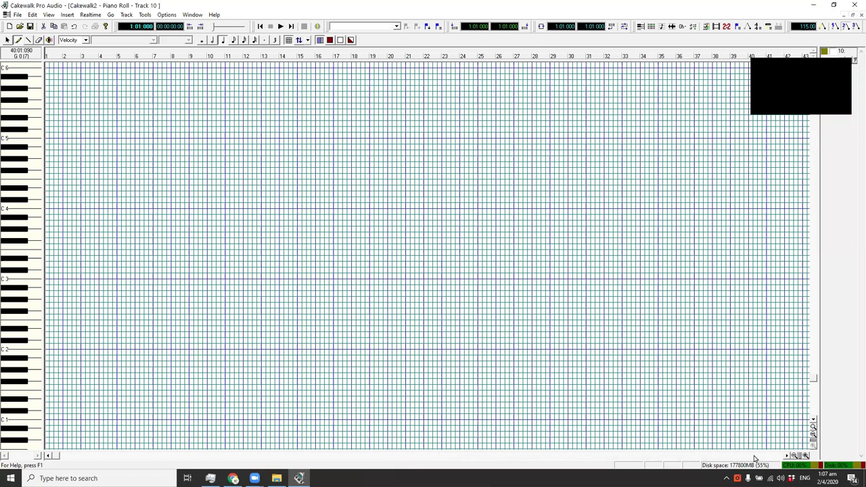
left_click(805, 456)
left_click(804, 456)
left_click(805, 457)
left_click(805, 456)
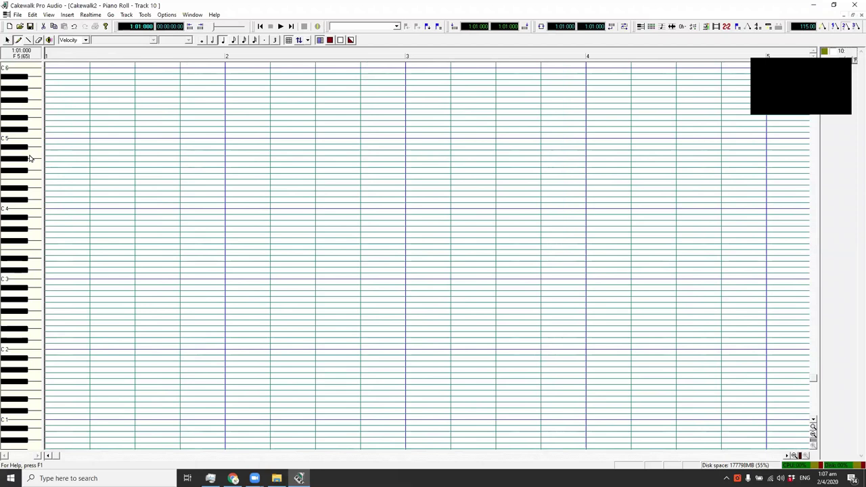
scroll(26, 212, "down", 1)
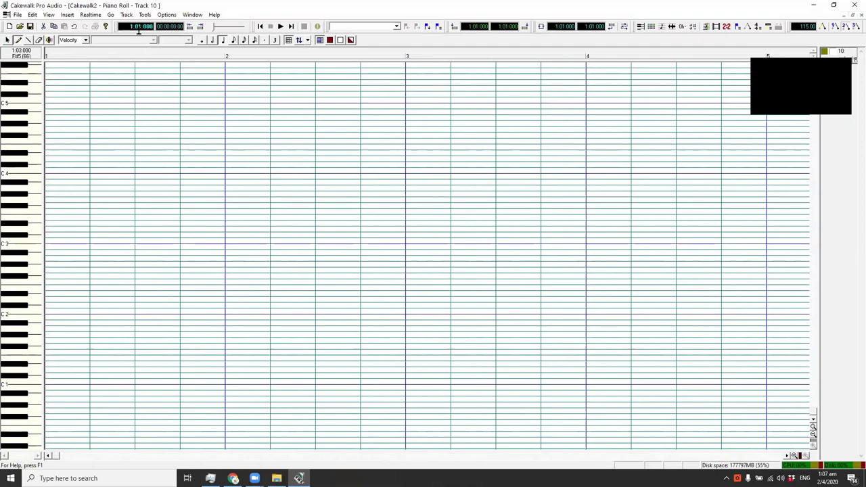
Step: Select Microsoft MIDI Mapper and Microsoft GS Wavetable Synth as the MIDI output ports
left_click(166, 14)
mouse_move(145, 14)
left_click(13, 179)
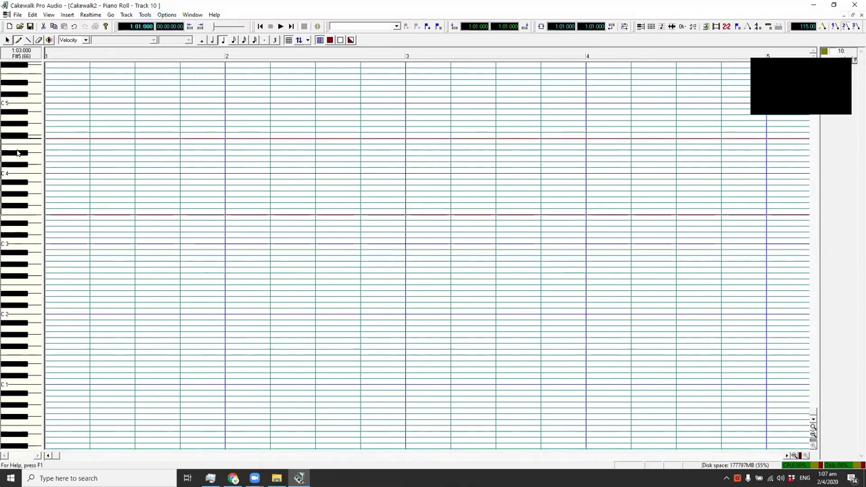
left_click(167, 15)
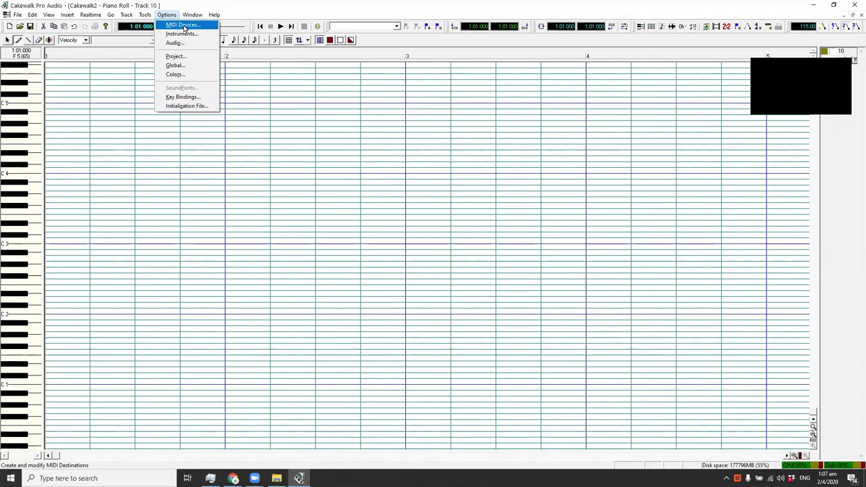
left_click(183, 25)
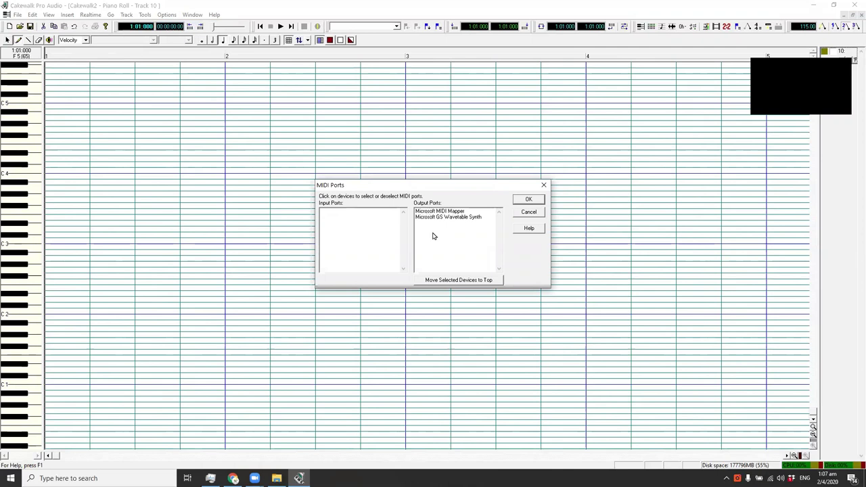
left_click(440, 212)
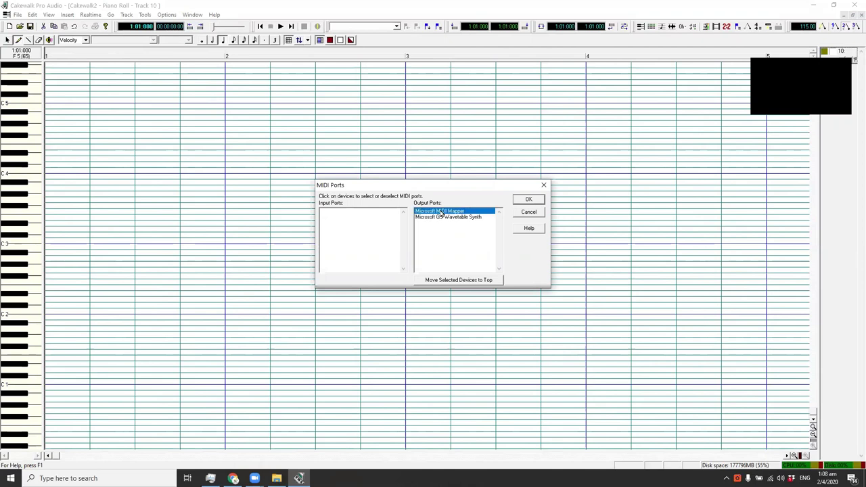
left_click(529, 201)
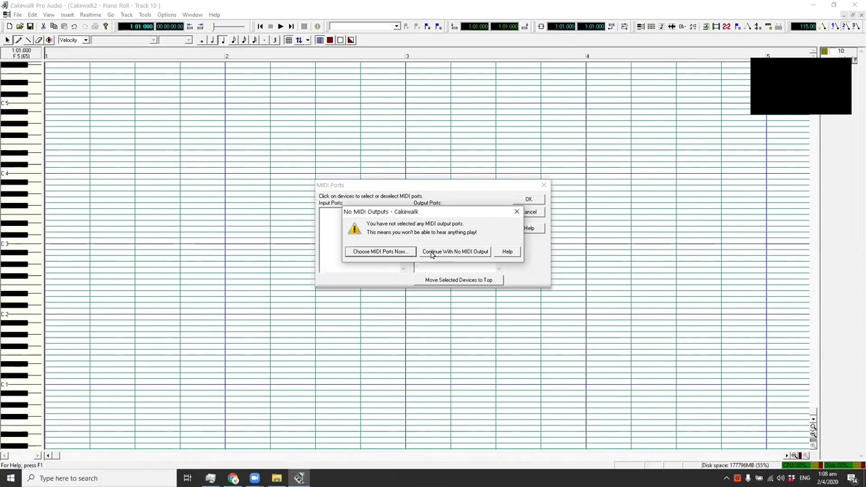
left_click(408, 255)
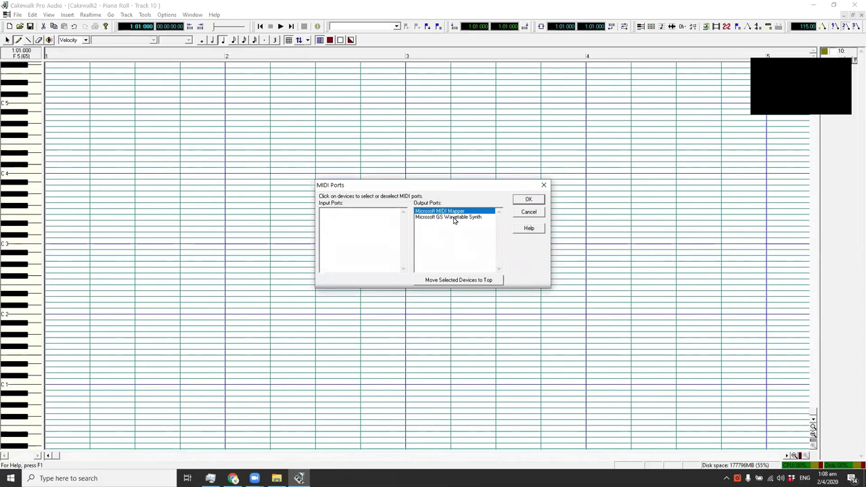
left_click(454, 218)
left_click(523, 199)
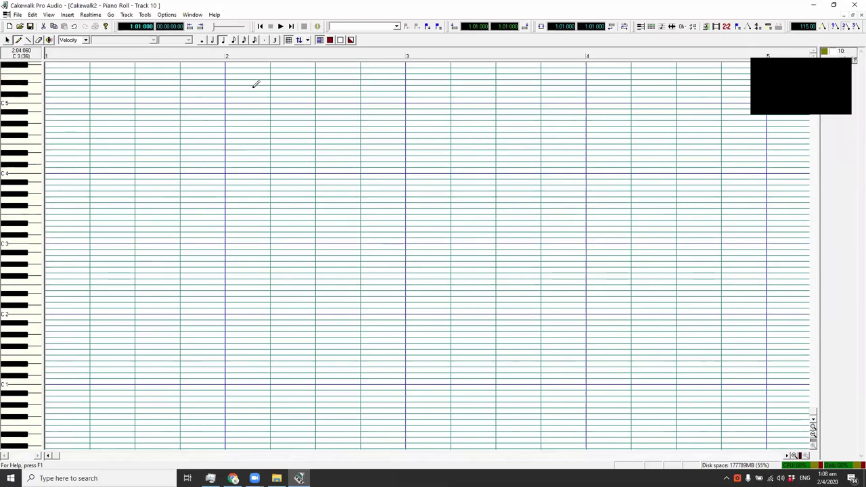
Step: Draw an F#3 eighth note on each of the four beats of measure 1 and play them back
left_click(18, 40)
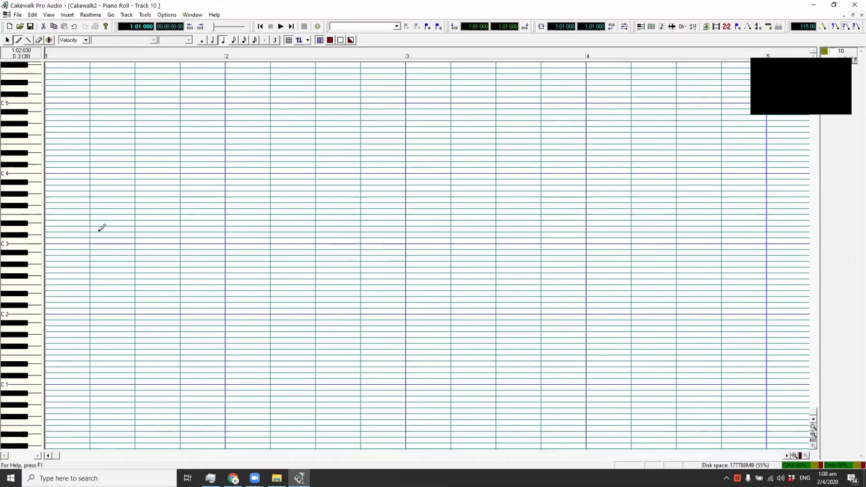
left_click(33, 242)
left_click(32, 241)
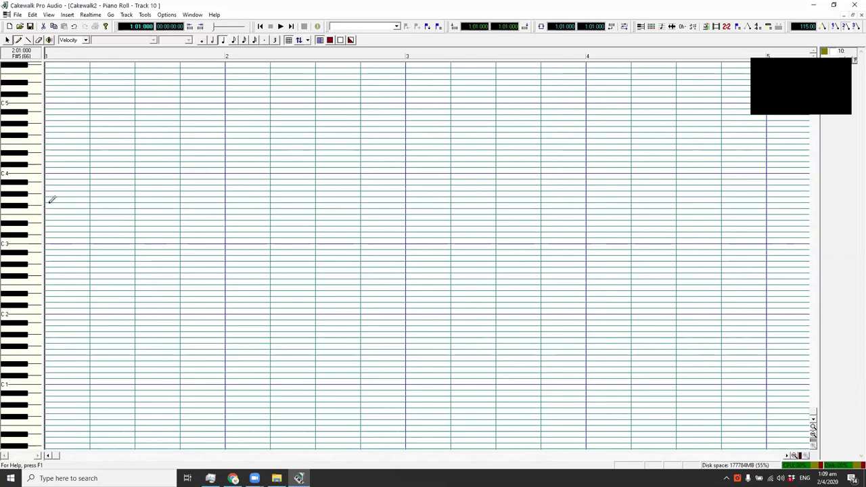
left_click(48, 205)
left_click_drag(83, 206, 51, 207)
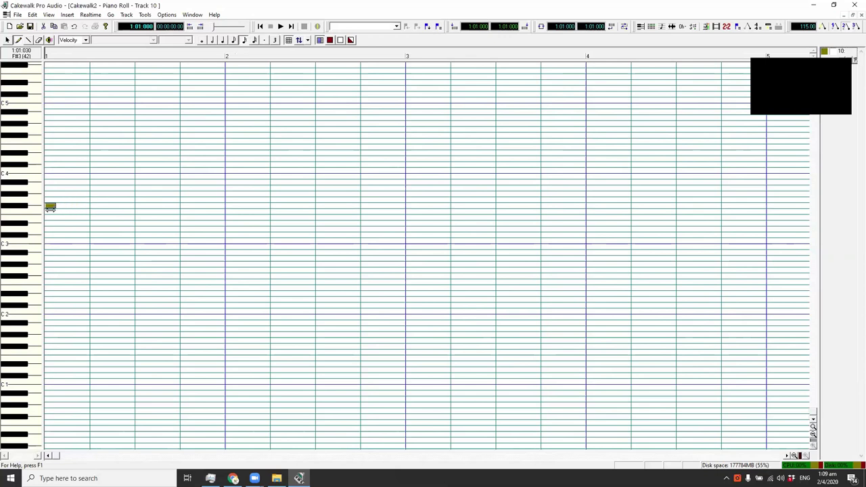
left_click(92, 206)
left_click(136, 206)
left_click(181, 205)
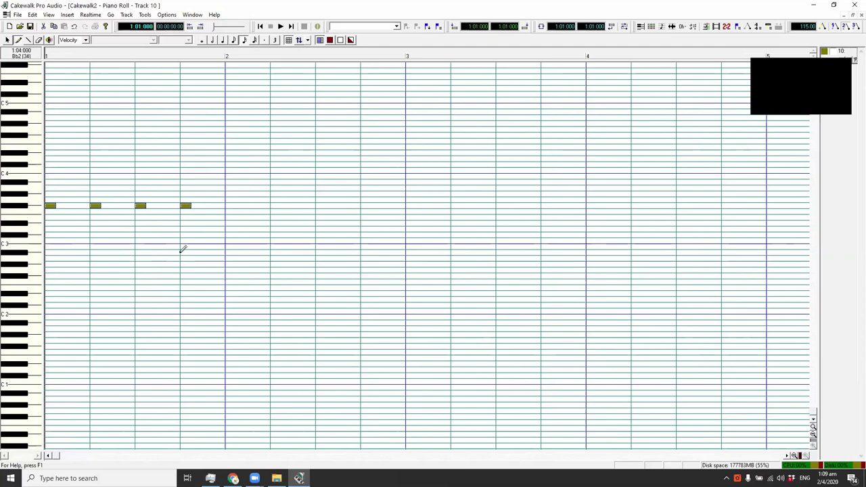
key("space")
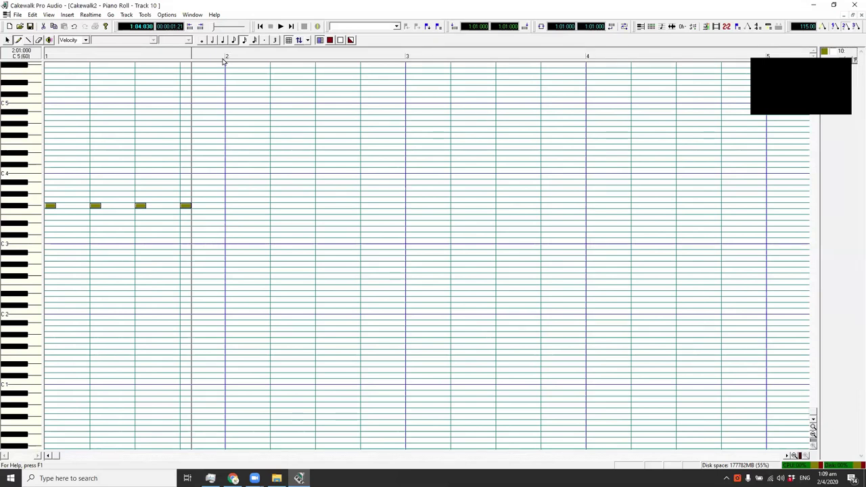
Step: Draw a C3 eighth note on each of the four beats of measure 2 and play from that measure
left_click(31, 243)
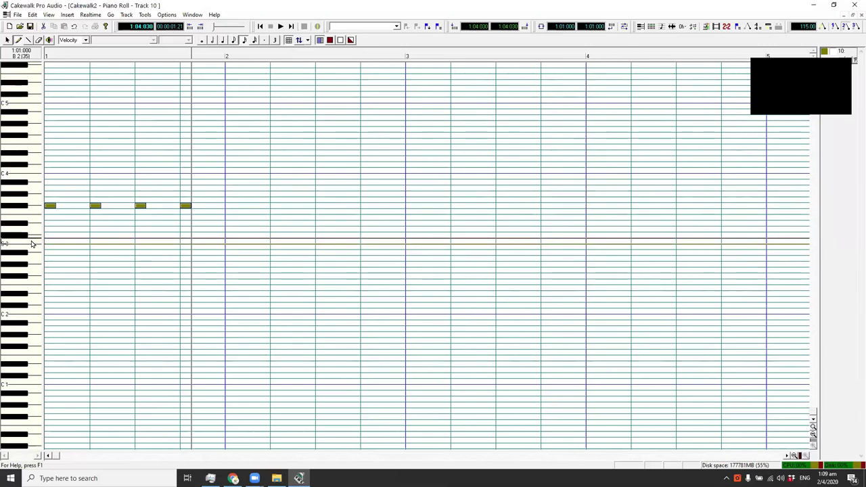
left_click(227, 240)
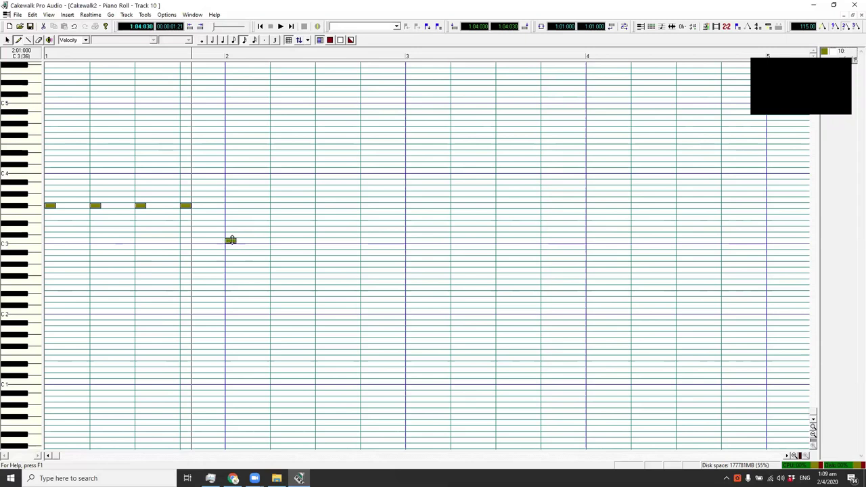
left_click(272, 241)
left_click(316, 241)
left_click(363, 240)
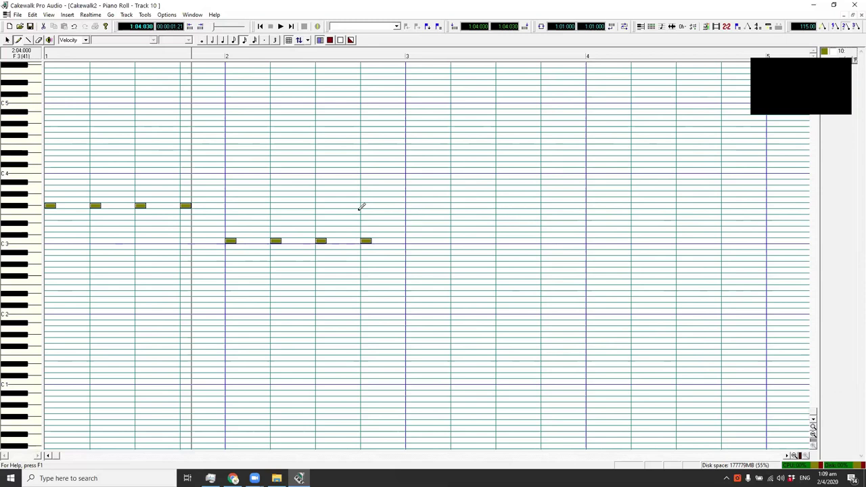
left_click(226, 58)
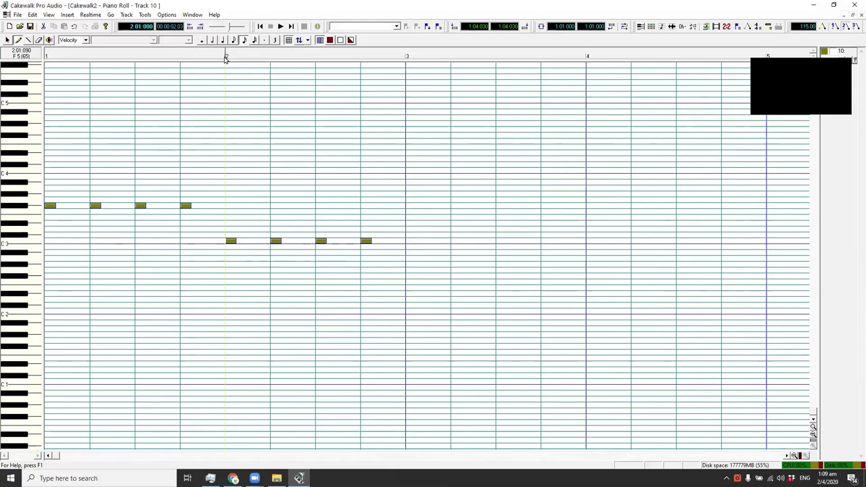
key("space")
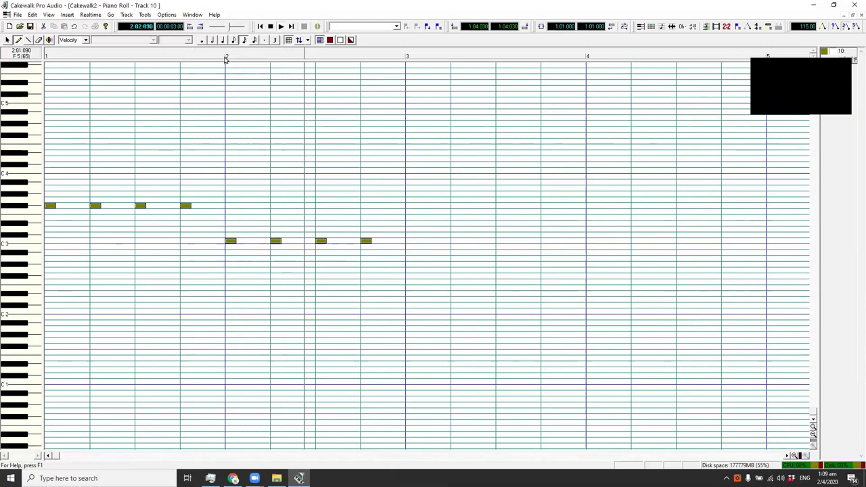
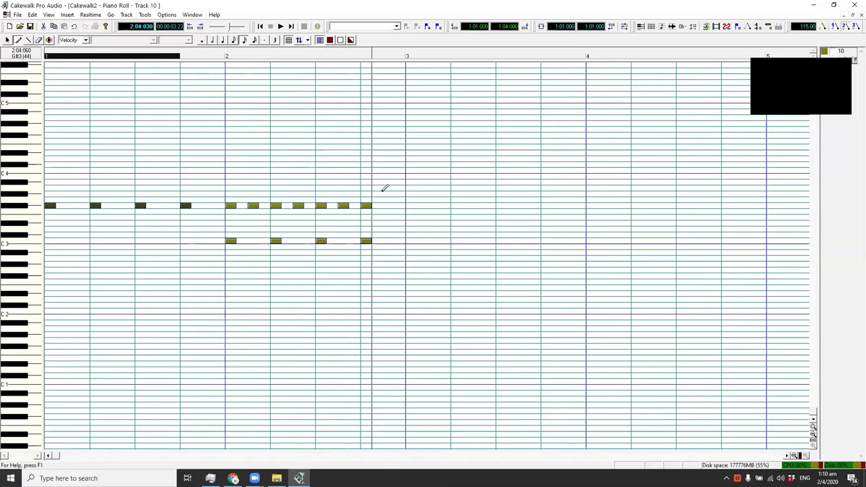
Step: Complete measure 2's row of F#3 eighth notes with one on the off-beat after beat 4, and play from measure 2
left_click(384, 204)
left_click(226, 56)
key("space")
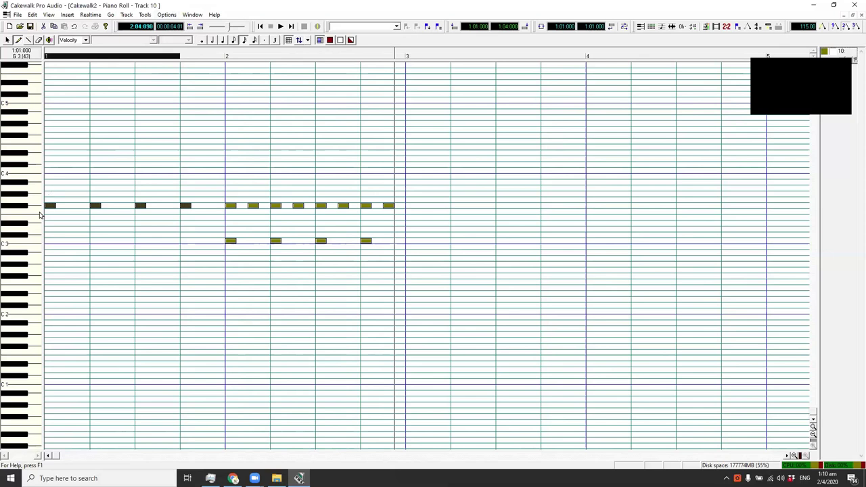
Step: Add D3 eighth notes on beats 2 and 4 of measure 2 and play the measure back
left_click(34, 231)
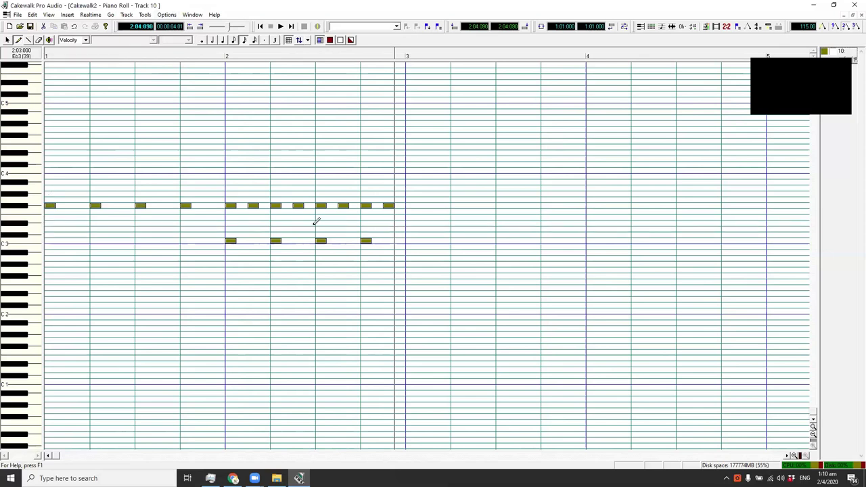
left_click(271, 228)
left_click(363, 229)
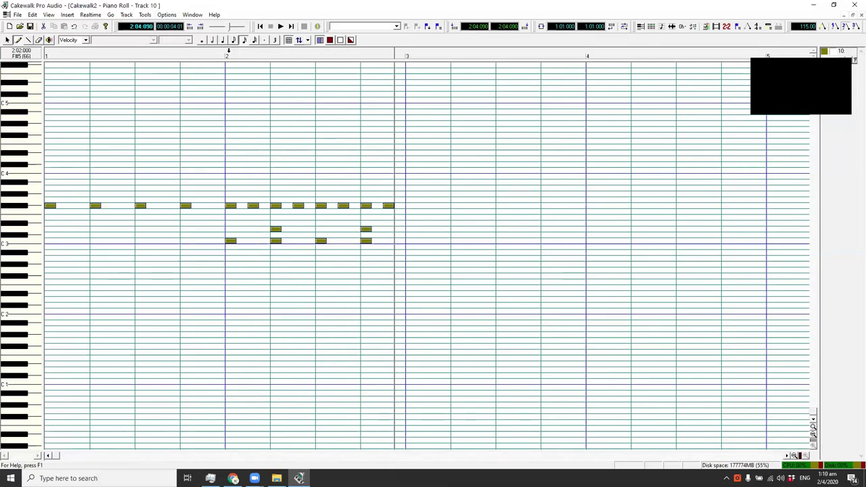
left_click(225, 57)
key("space")
Step: Select all of measure 2 and copy its track events
left_click_drag(225, 57, 406, 58)
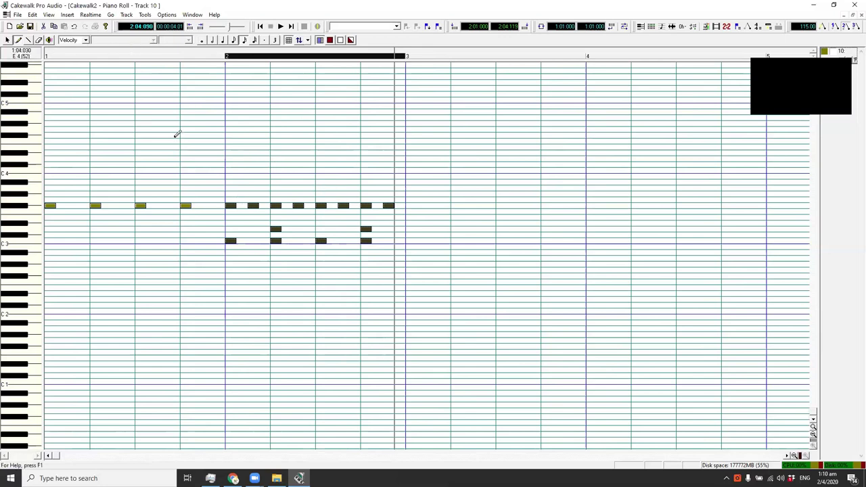
left_click(32, 14)
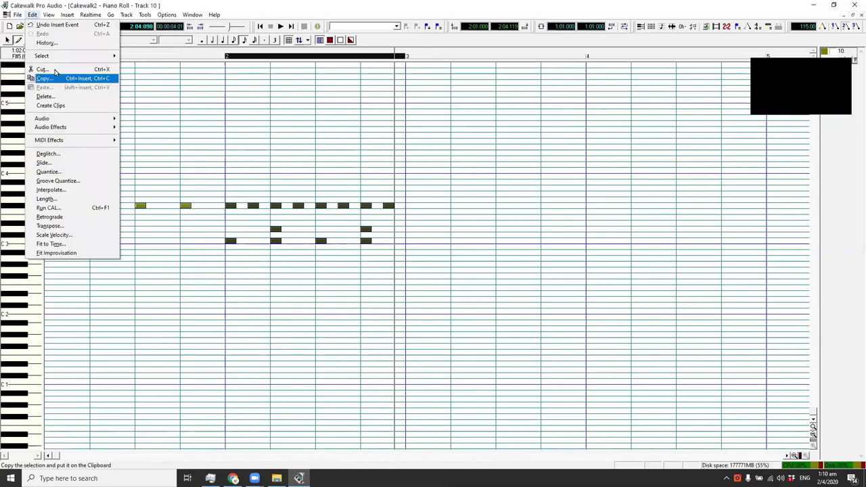
left_click(31, 14)
left_click(32, 15)
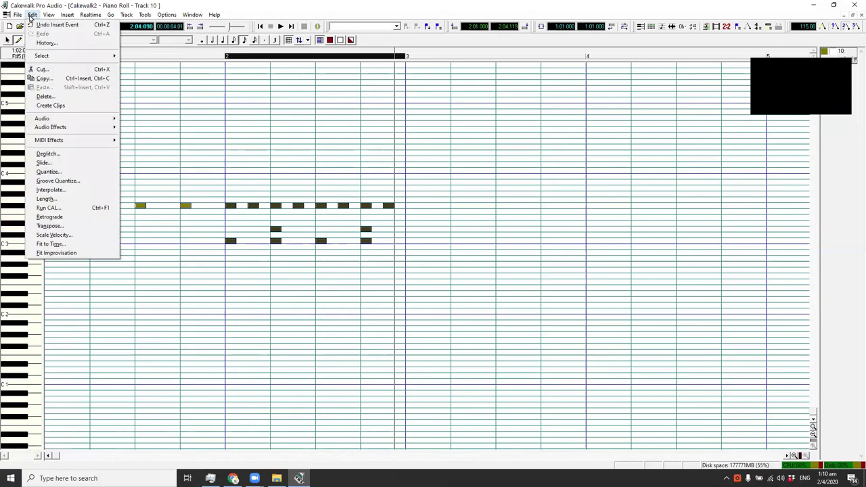
left_click(49, 82)
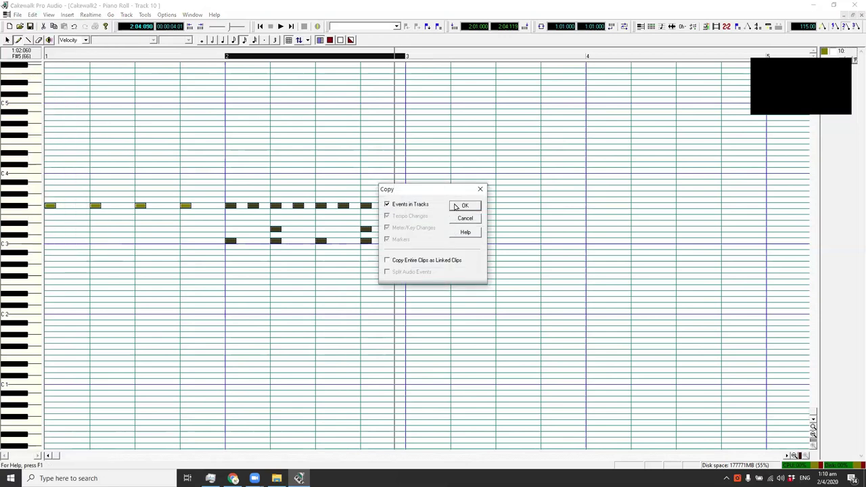
left_click(464, 206)
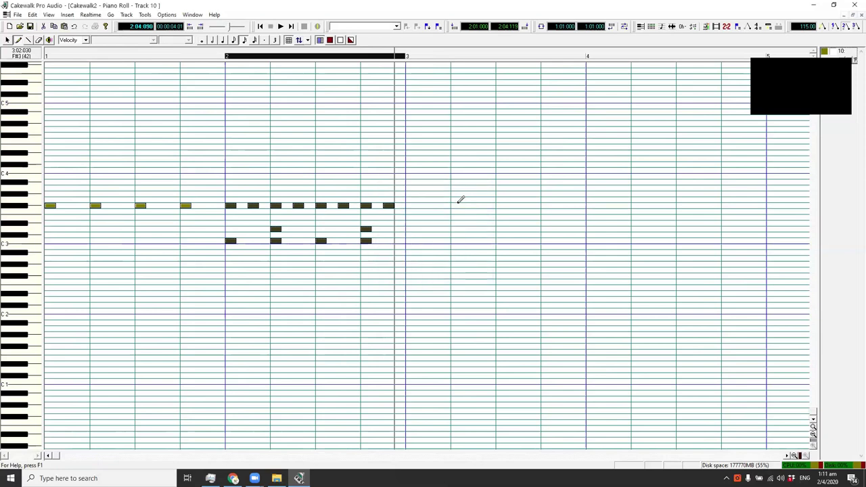
Step: Paste the copied measure into track 10 starting at 3:01:000 with 8 repetitions
left_click(406, 57)
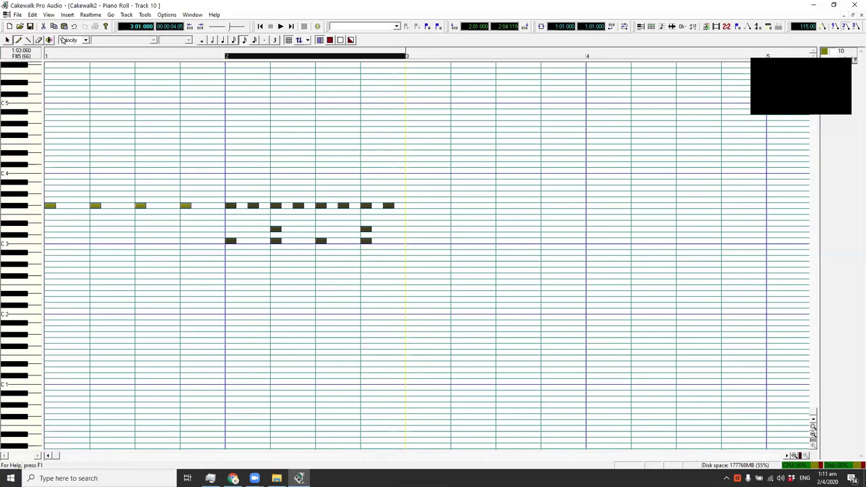
left_click(32, 15)
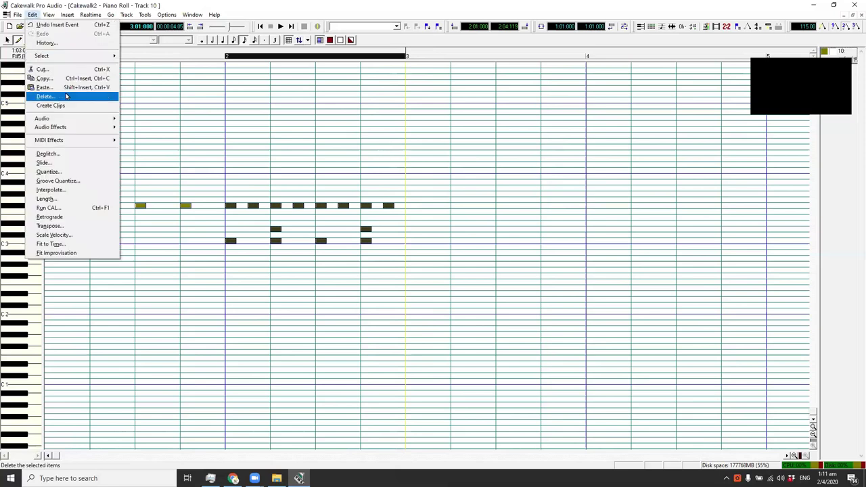
left_click(54, 90)
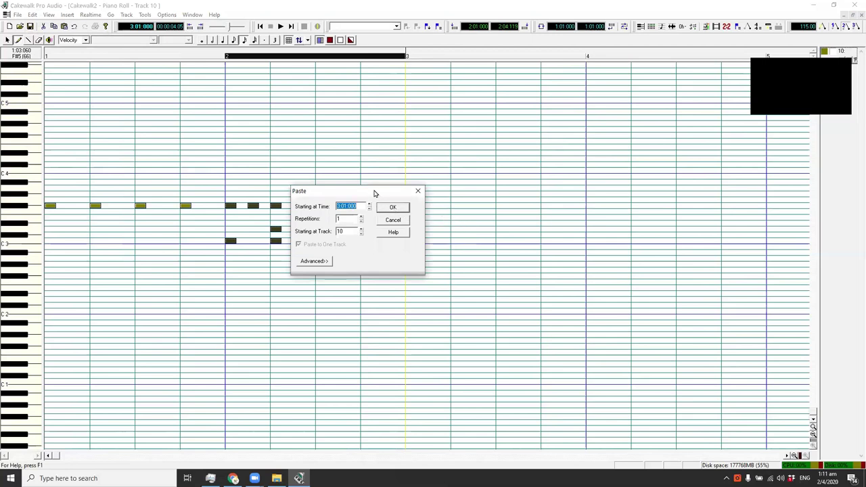
left_click_drag(374, 194, 519, 138)
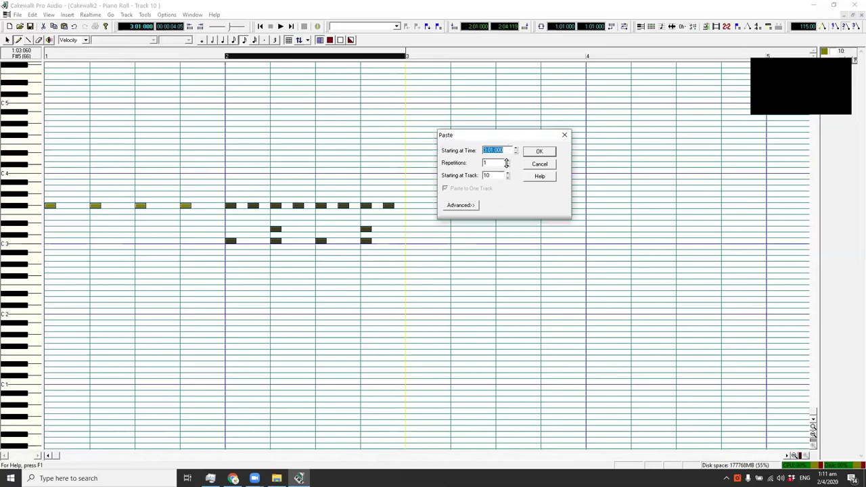
key("Tab")
type("8")
double_click(481, 177)
left_click(541, 151)
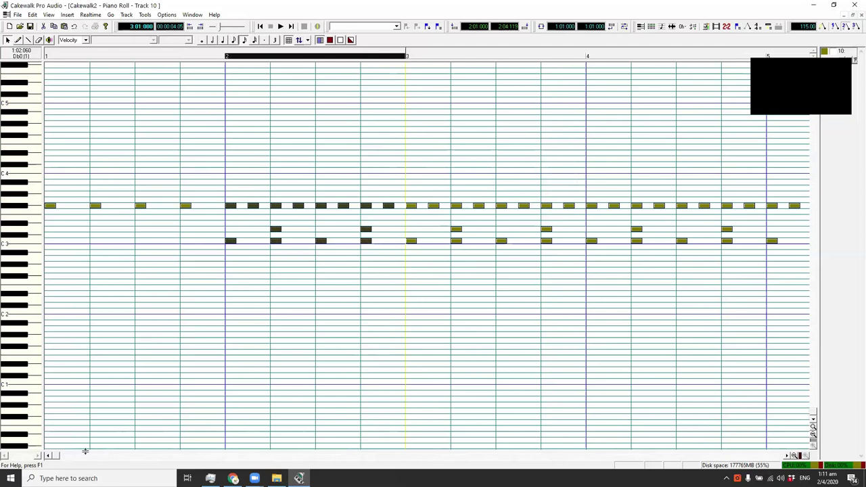
Step: Check the end of the pasted drum pattern at measure 11 and play track 10 from the start
left_click_drag(56, 456, 421, 457)
left_click(556, 58)
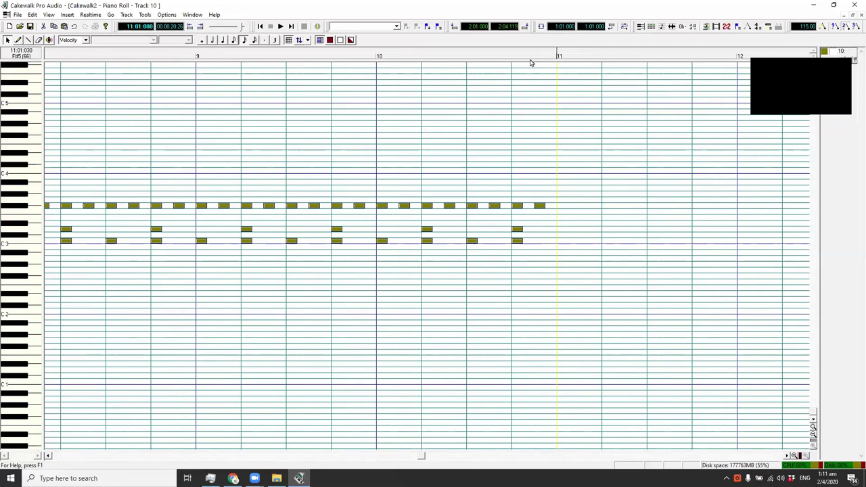
key("ctrl+Home")
key("space")
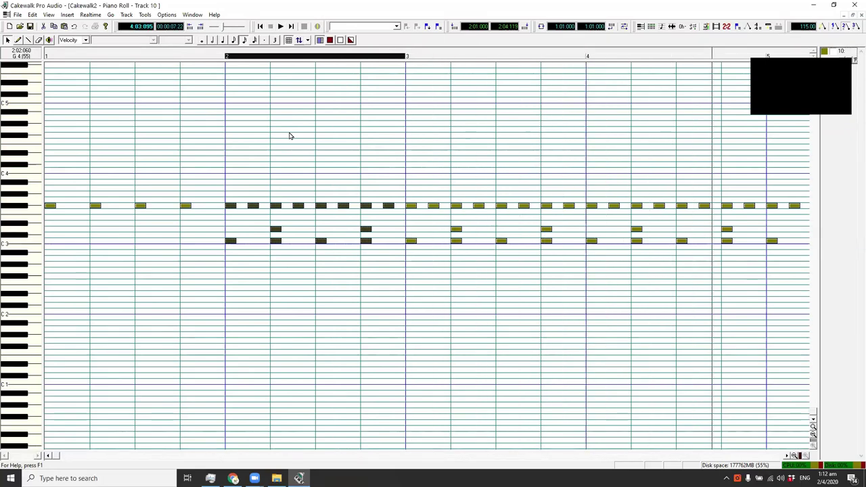
left_click(225, 60)
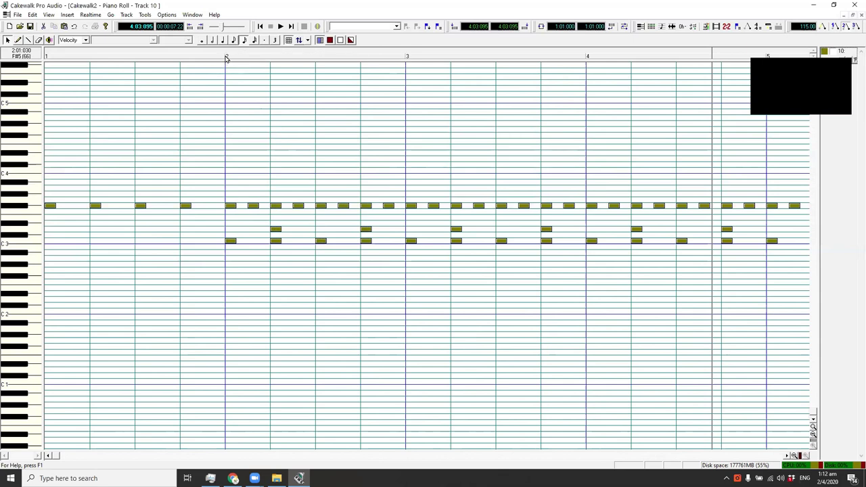
Step: Switch to the browser, play the Uptown Funk lyrics video at a lower volume, pause it and rewind slightly
left_click(232, 479)
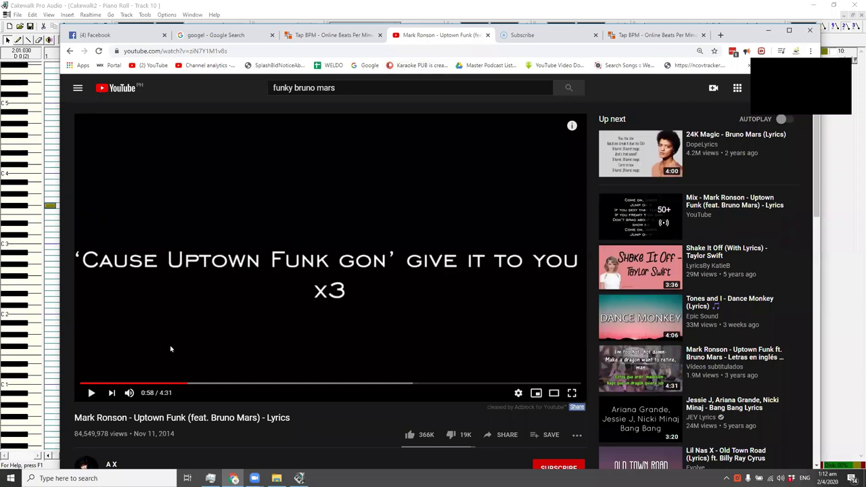
left_click(170, 349)
left_click_drag(154, 395, 146, 395)
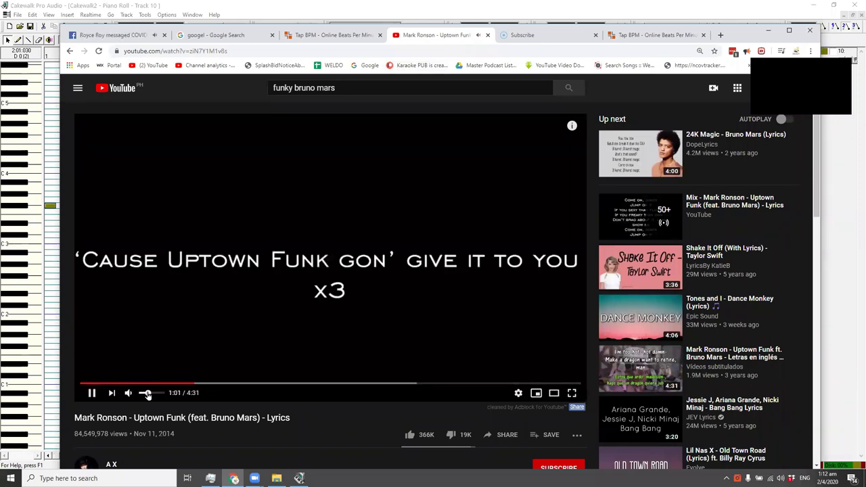
left_click(151, 395)
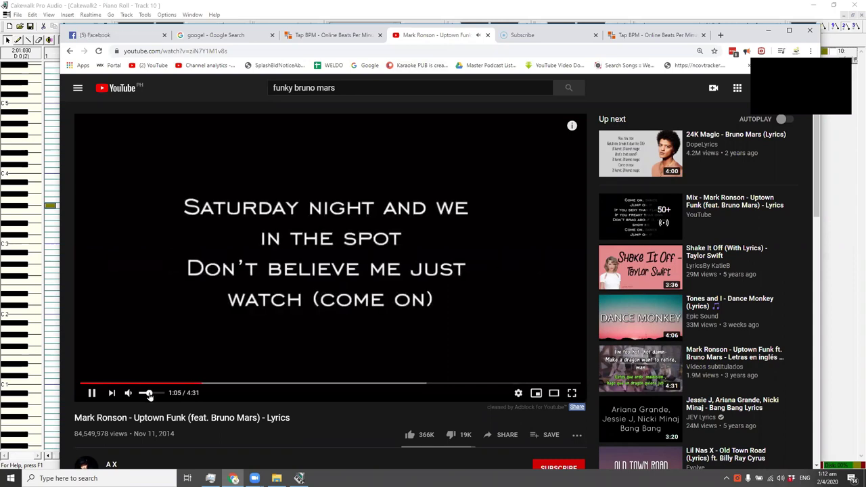
key("space")
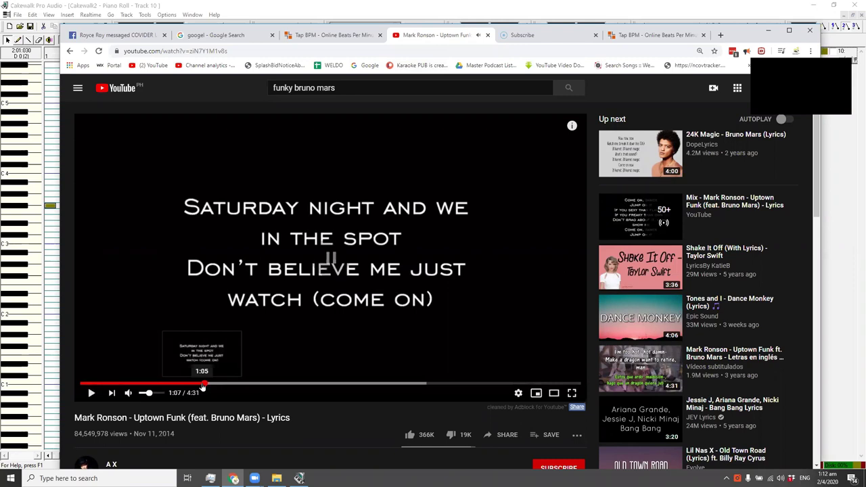
left_click(202, 385)
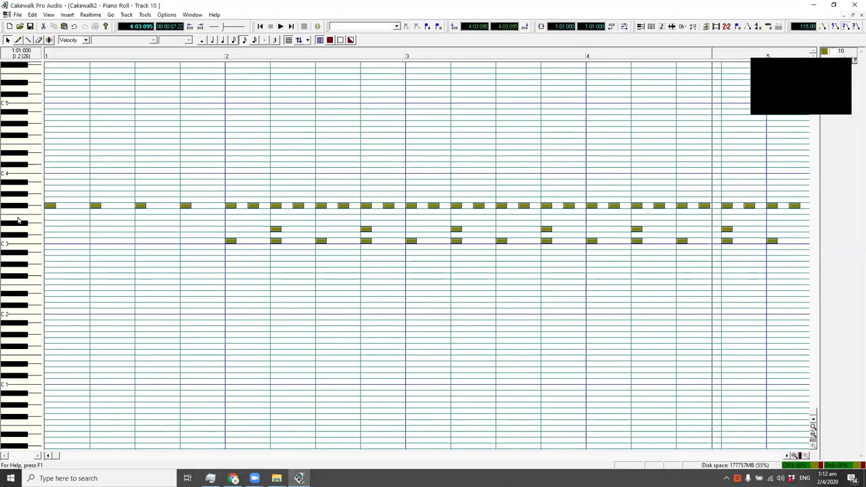
Step: Set the playback loop in Cakewalk to measure 2, from 2:01:000 to 2:04:119, and play the looped drum beat
left_click(18, 221)
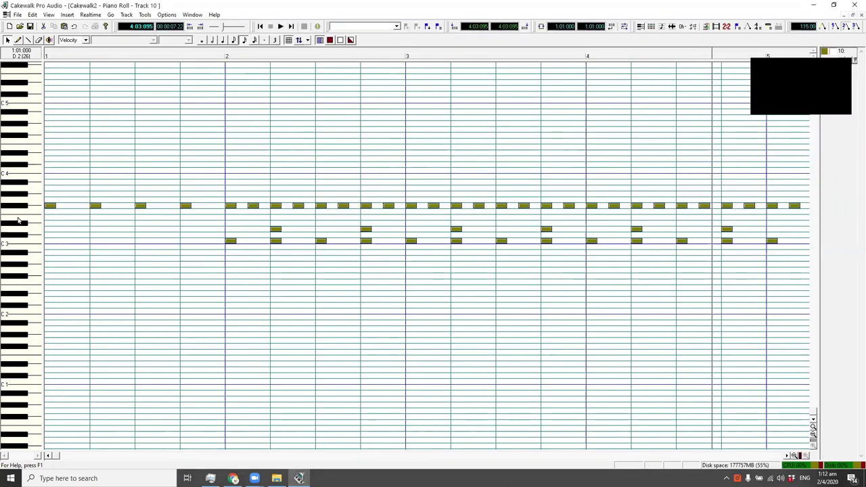
left_click_drag(227, 57, 406, 67)
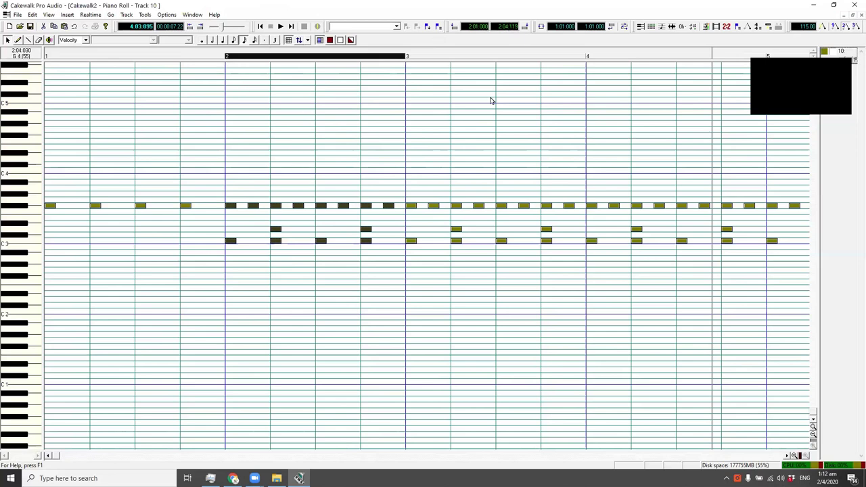
left_click(611, 28)
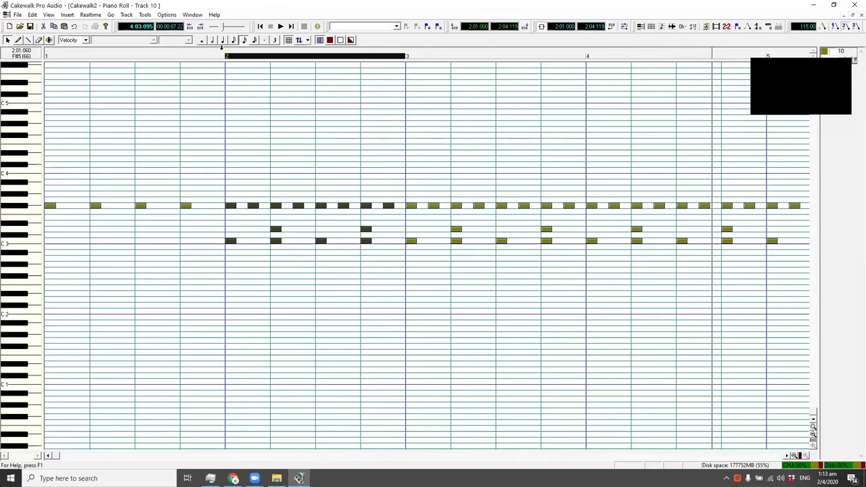
left_click(323, 123)
key("space")
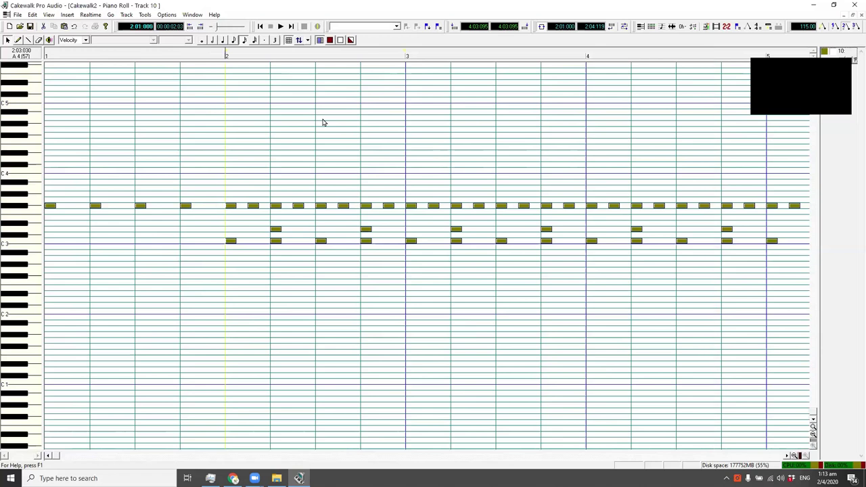
key("space")
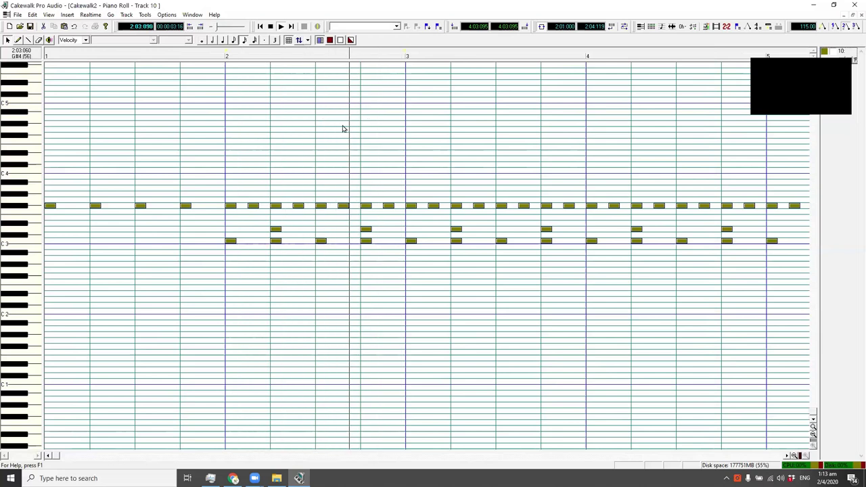
key("space")
Step: Jump the Uptown Funk video in the browser to 1:03 and 1:20 to compare, and return to Cakewalk
left_click(234, 479)
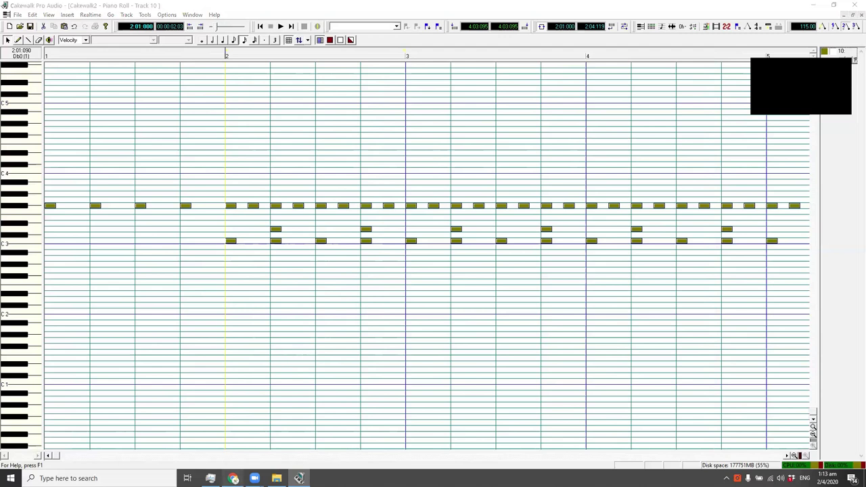
left_click(197, 385)
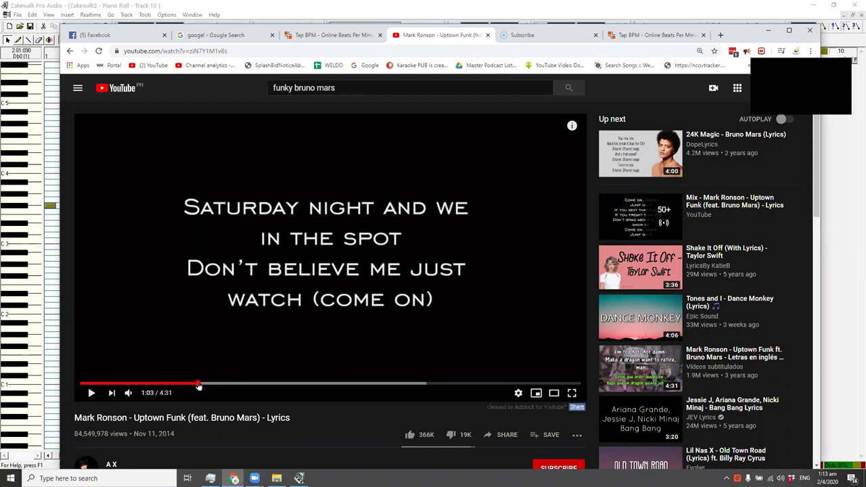
left_click(228, 385)
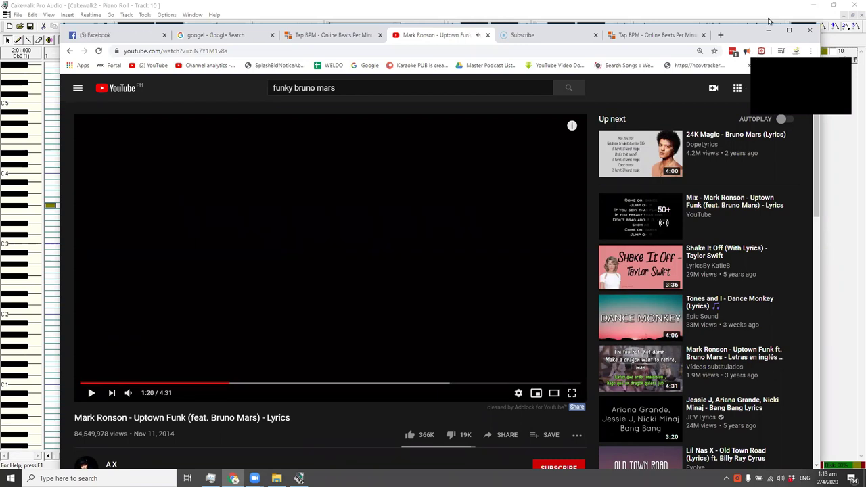
left_click(768, 30)
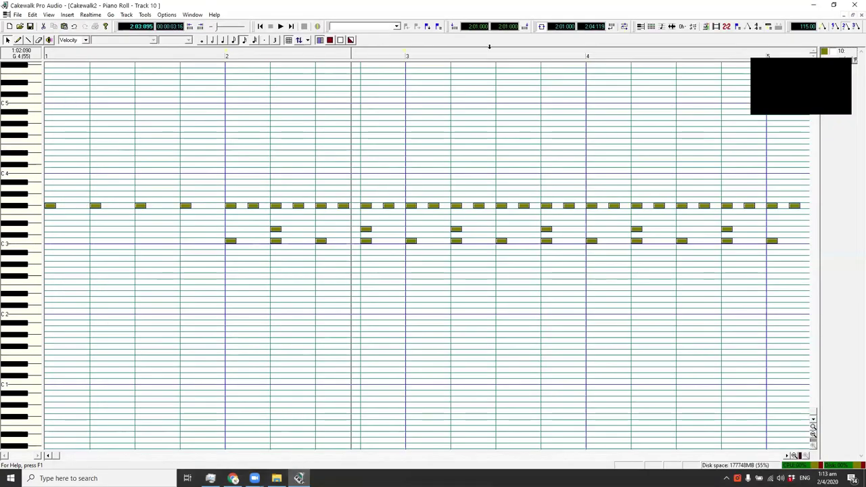
Step: Return to the Track view and play the looped drum beat from measure 2
left_click(860, 15)
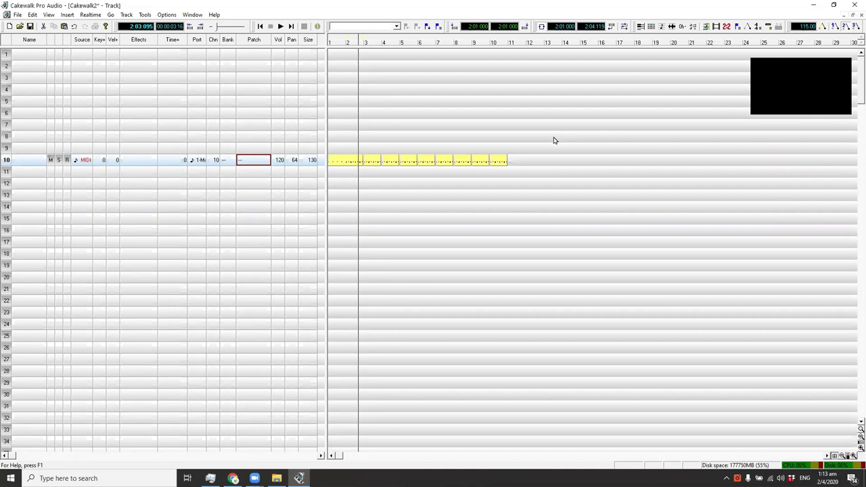
left_click_drag(553, 140, 190, 237)
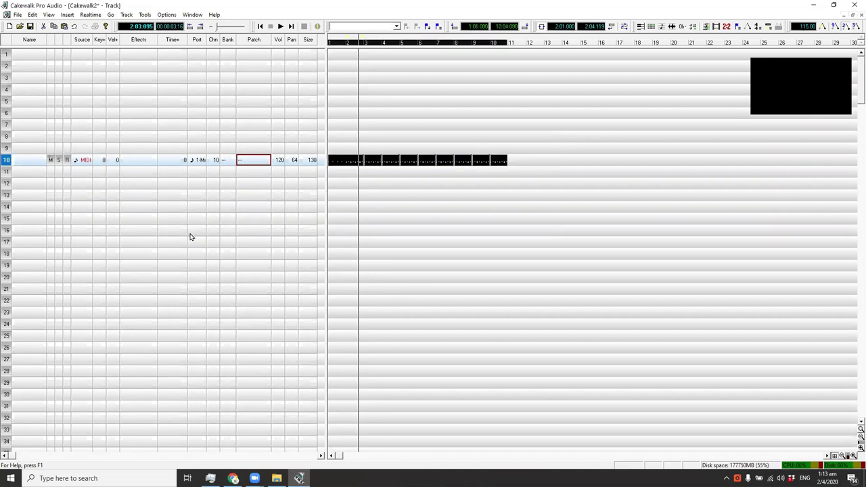
double_click(351, 163)
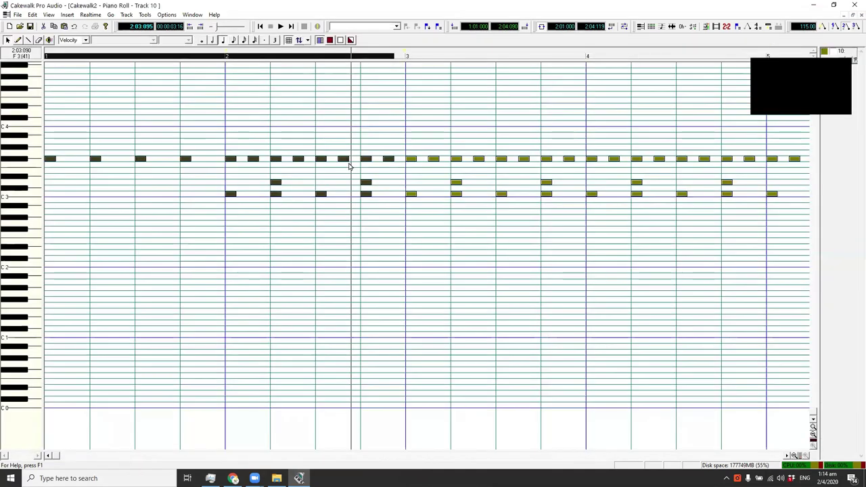
left_click(223, 57)
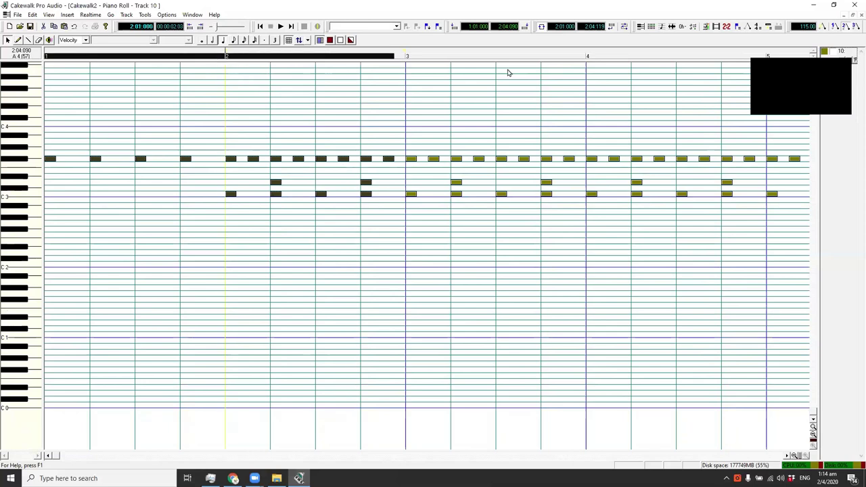
key("ctrl+F4")
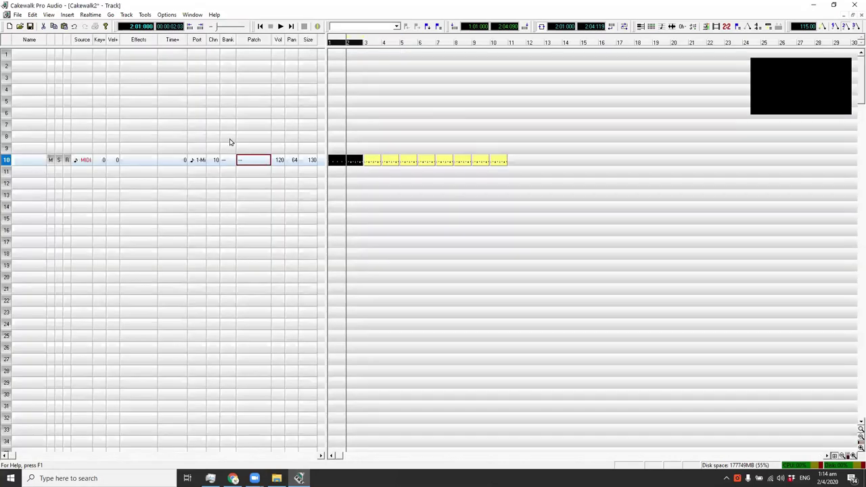
key("space")
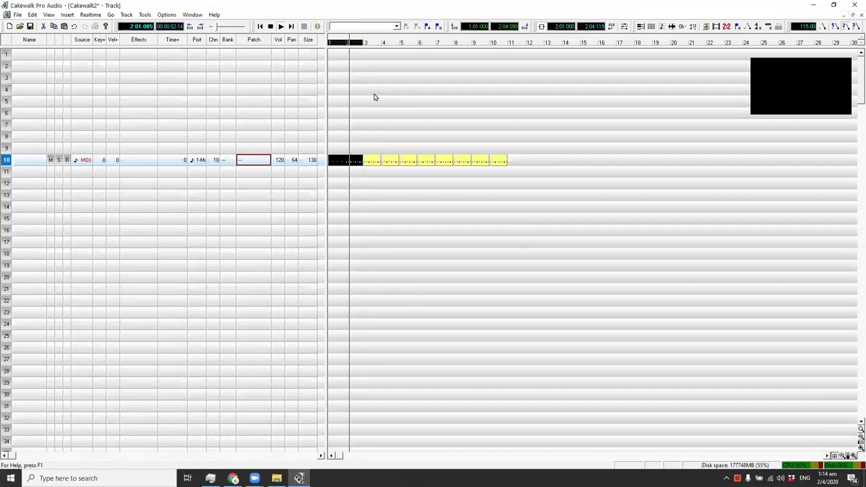
key("space")
Step: Set the project tempo to 80 and play the drum beat from measure 2 at that tempo
left_click(798, 27)
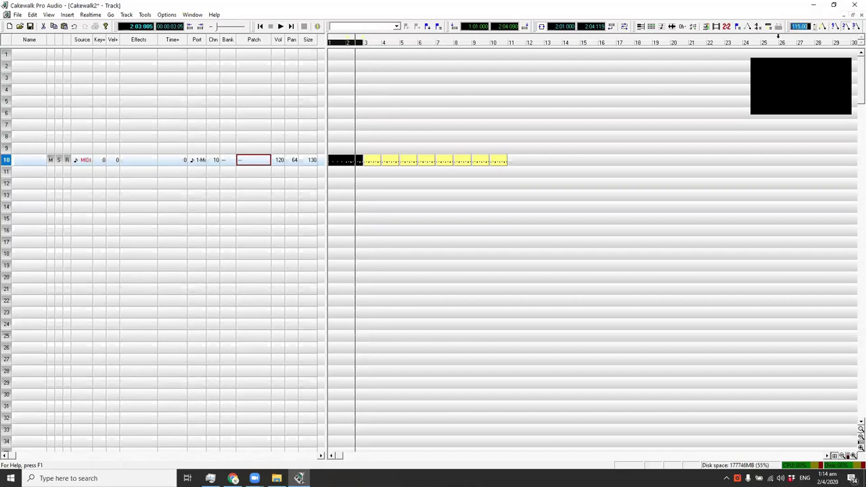
type("80")
key("Return")
left_click(348, 75)
key("space")
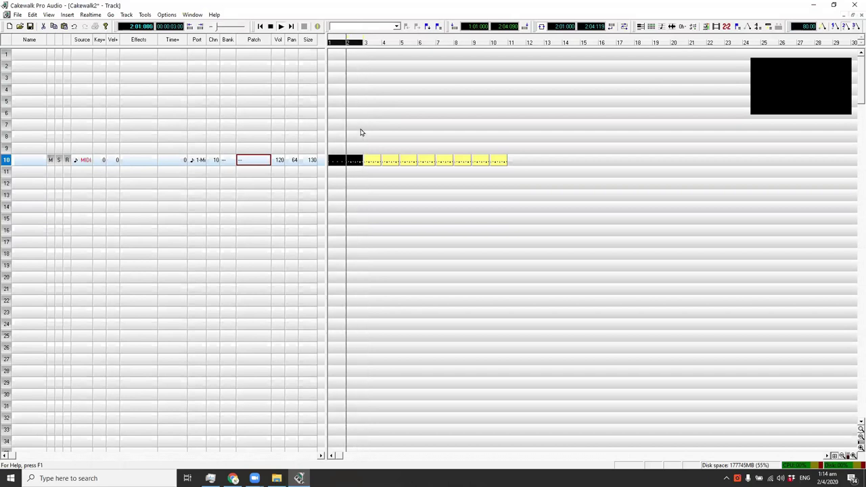
left_click(360, 132)
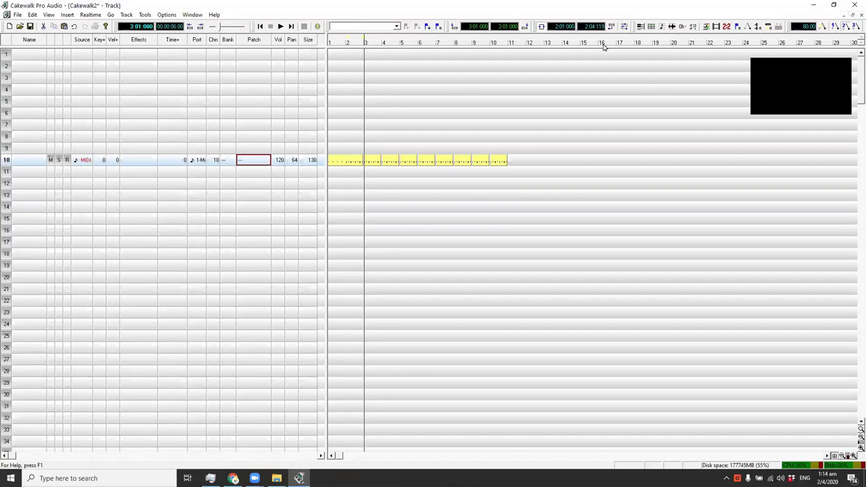
Step: Turn off loop playback and set track 2's MIDI channel to 2
left_click(542, 26)
left_click(213, 66)
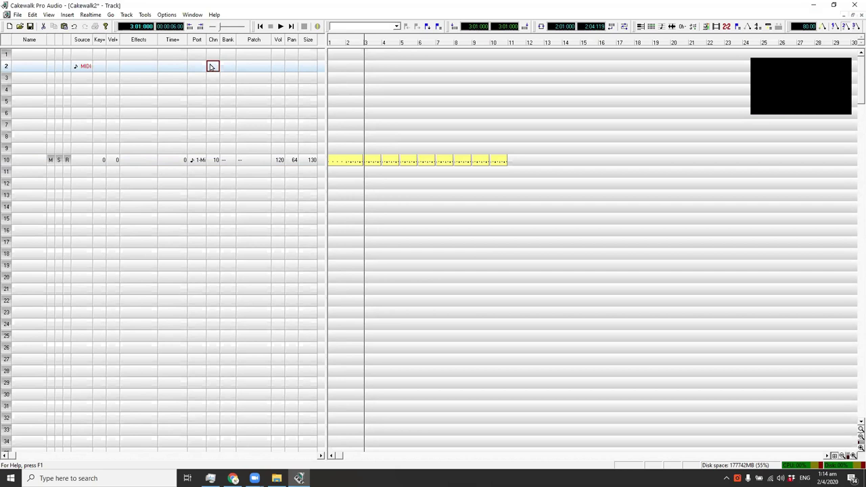
double_click(213, 67)
type("2")
left_click(250, 70)
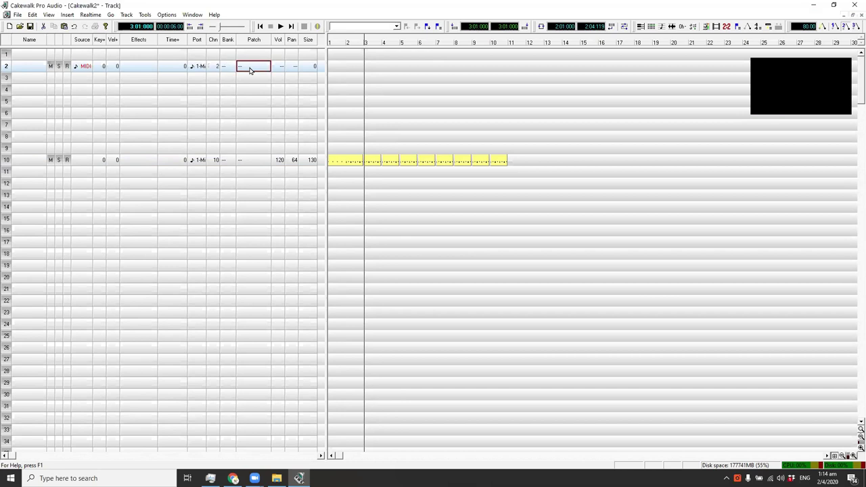
Step: Set track 2's volume to 120 and its pan to 90
left_click(277, 68)
double_click(278, 68)
type("120")
key("Return")
left_click(292, 67)
double_click(293, 68)
type("80")
Step: Assign the Acoustic Grand Piano patch to track 2
left_click(250, 68)
double_click(250, 68)
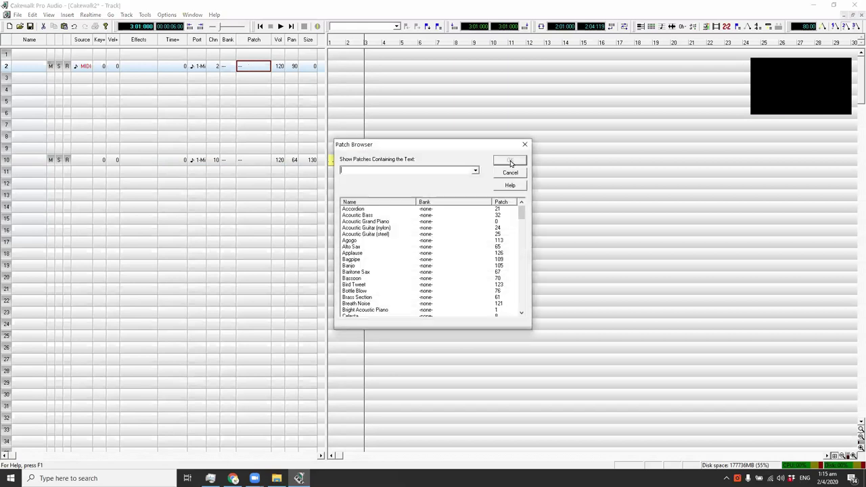
left_click_drag(456, 146, 514, 81)
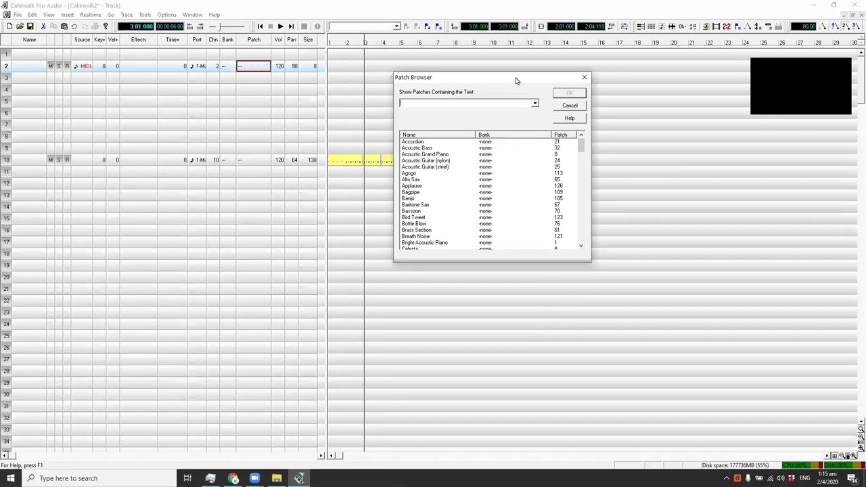
left_click_drag(516, 79, 606, 79)
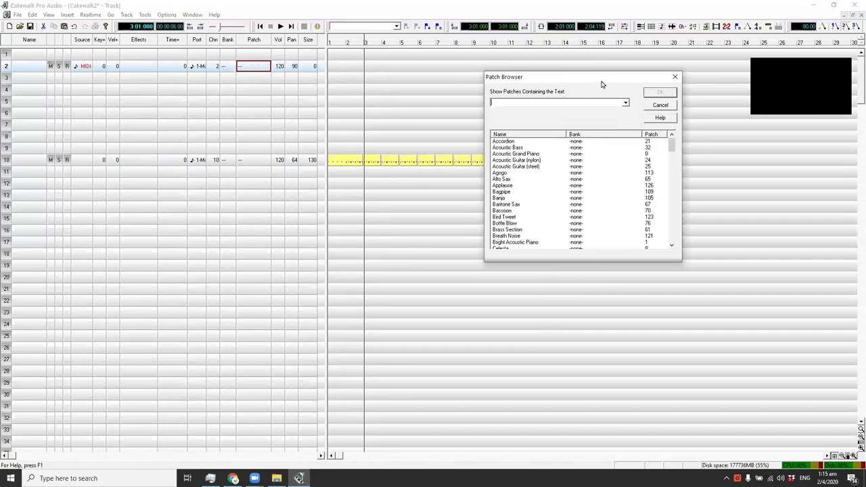
left_click(515, 155)
left_click(660, 93)
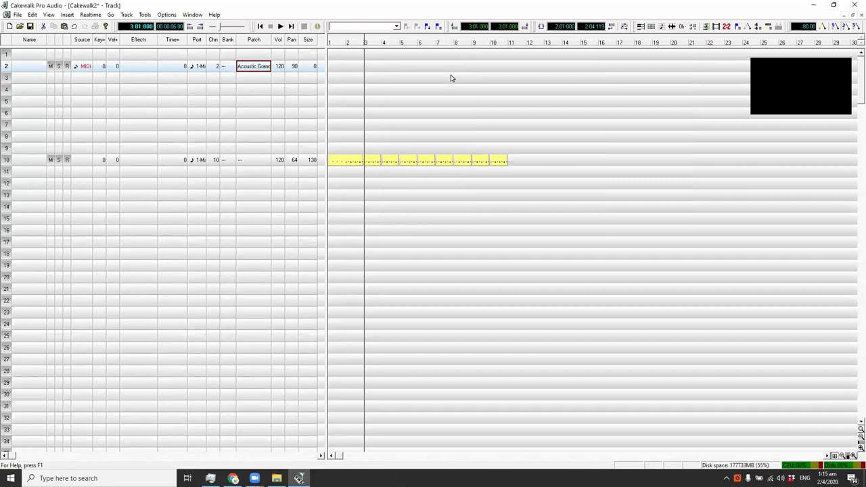
Step: Open track 2 in the Piano Roll and play the project from measure 2
left_click(641, 28)
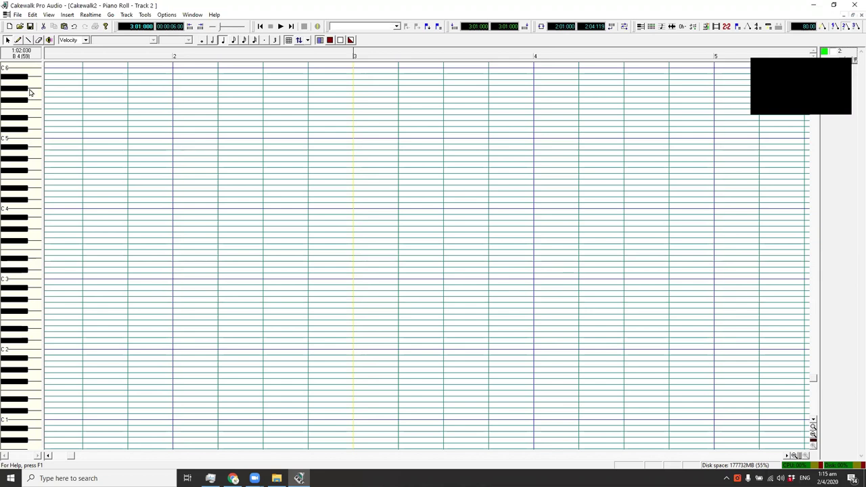
key("ctrl+Home")
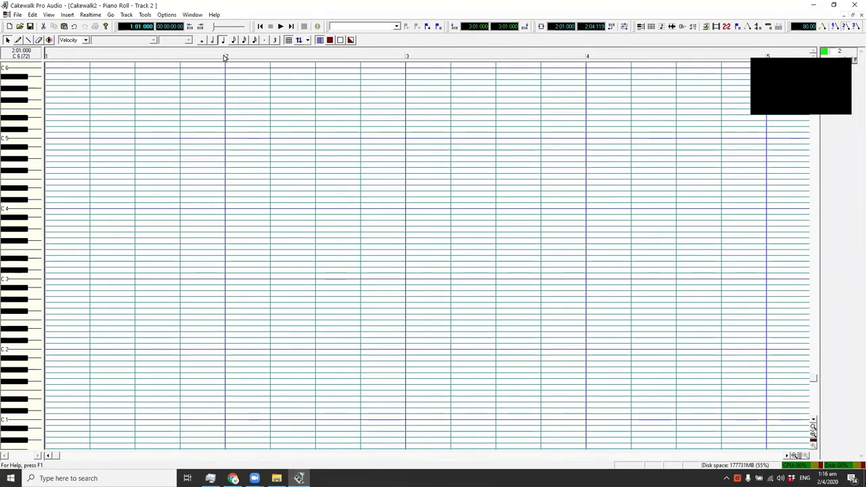
left_click(224, 58)
key("space")
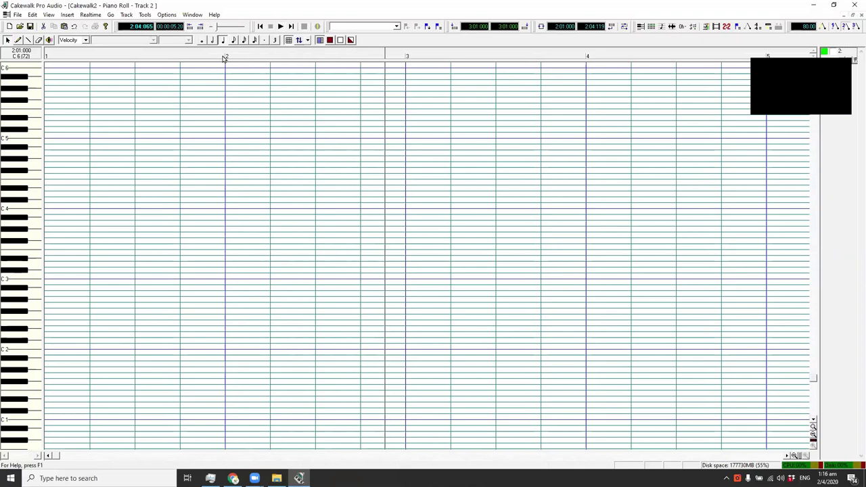
Step: Replay the project from measure 2 and audition higher piano keys to find the melody's starting pitch
key("space")
key("space")
key("space")
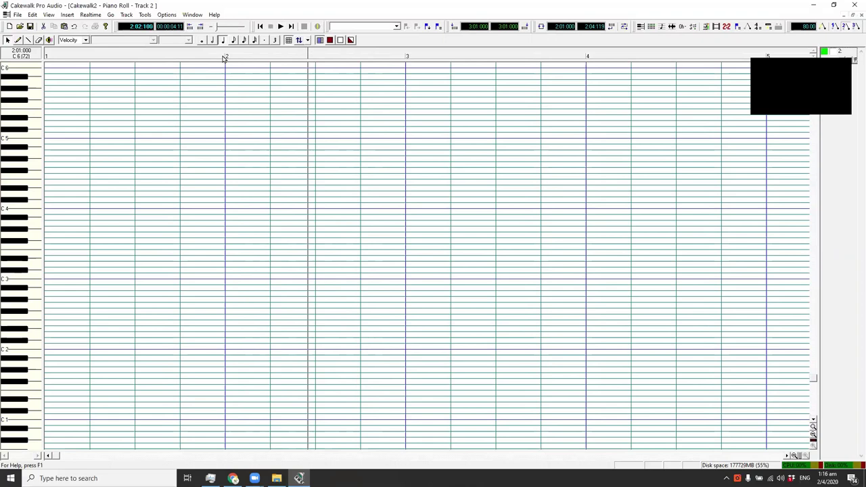
left_click(224, 58)
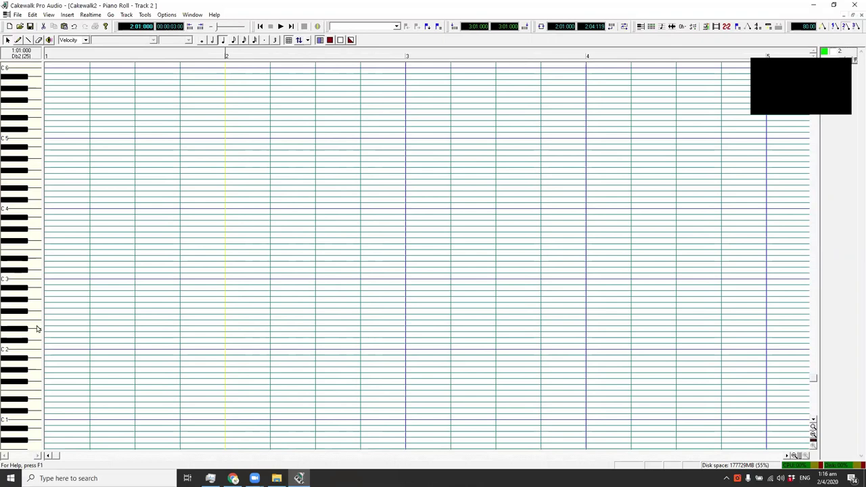
scroll(34, 203, "up", 2)
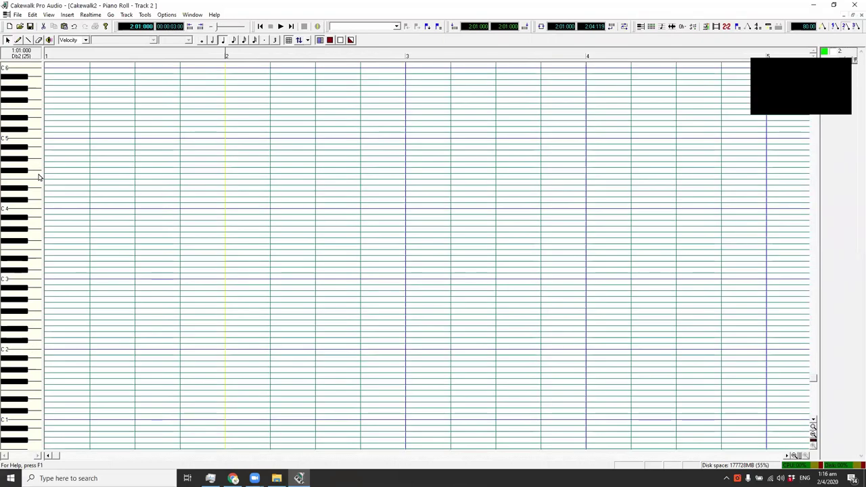
key("space")
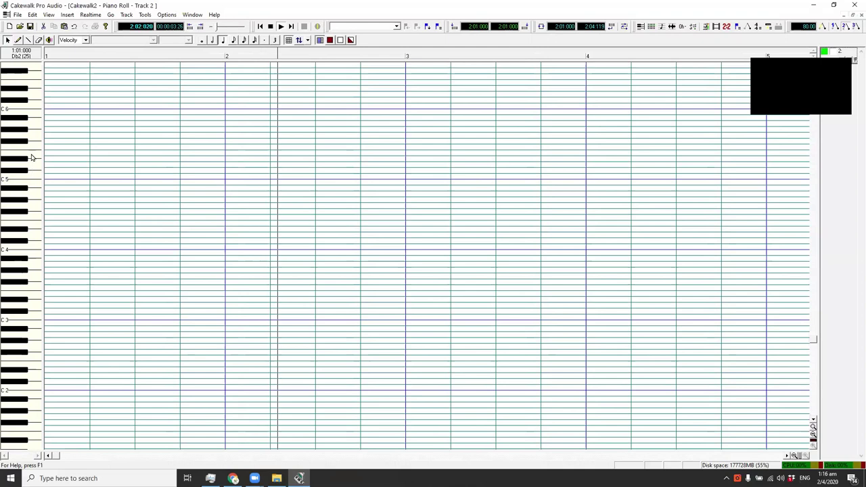
key("space")
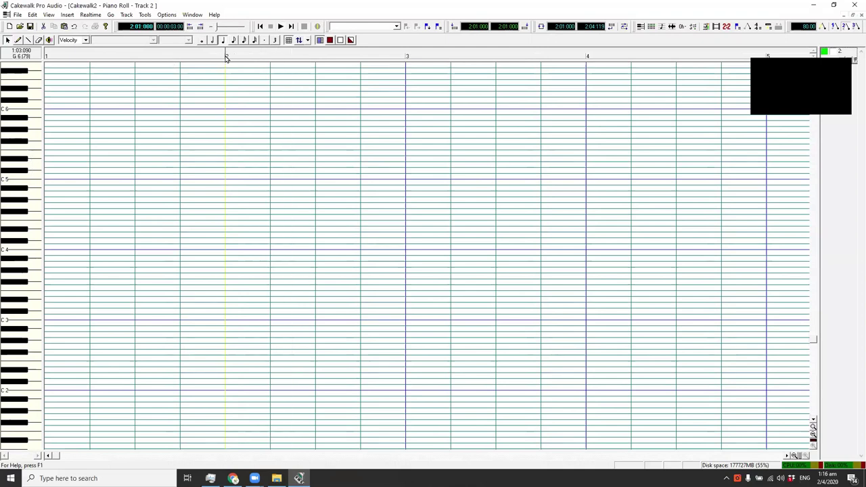
key("space")
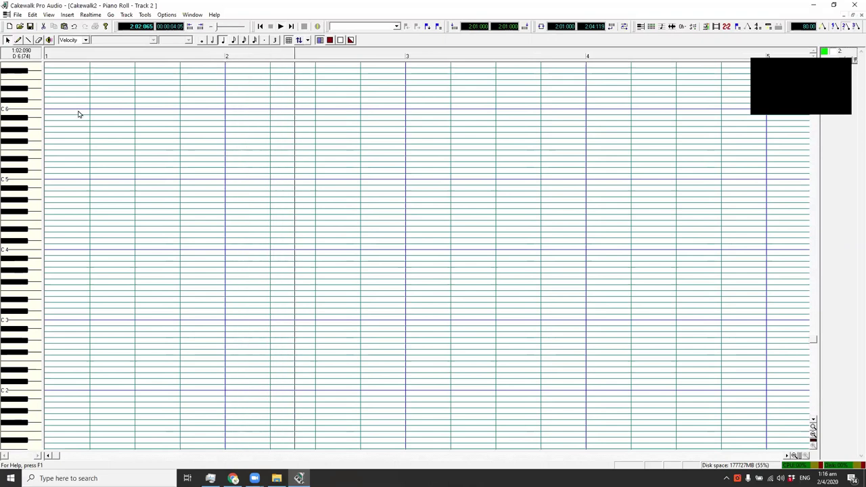
left_click(30, 141)
scroll(30, 141, "up", 2)
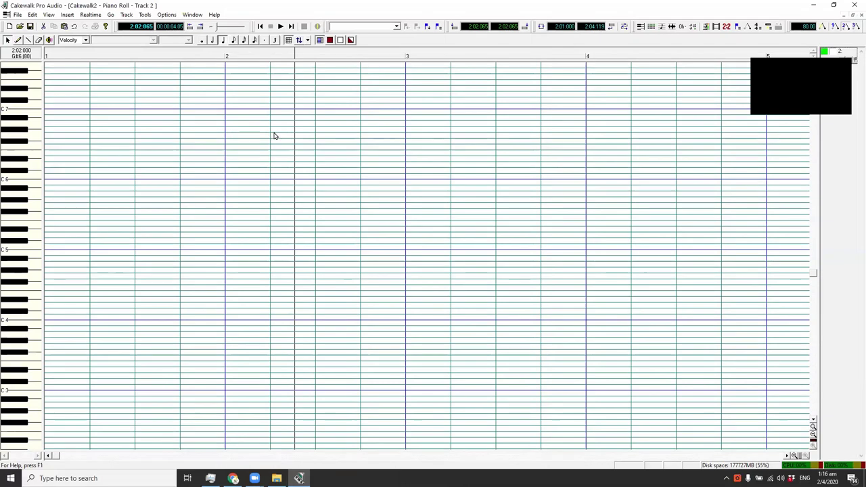
Step: Draw two consecutive G6 eighth notes at 2:02:060 and 2:03:000 on track 2
left_click(18, 40)
left_click(294, 124)
left_click_drag(295, 124, 308, 136)
left_click(228, 58)
key("space")
mouse_move(337, 135)
left_mouse_down()
mouse_move(304, 142)
mouse_move(315, 137)
left_mouse_up()
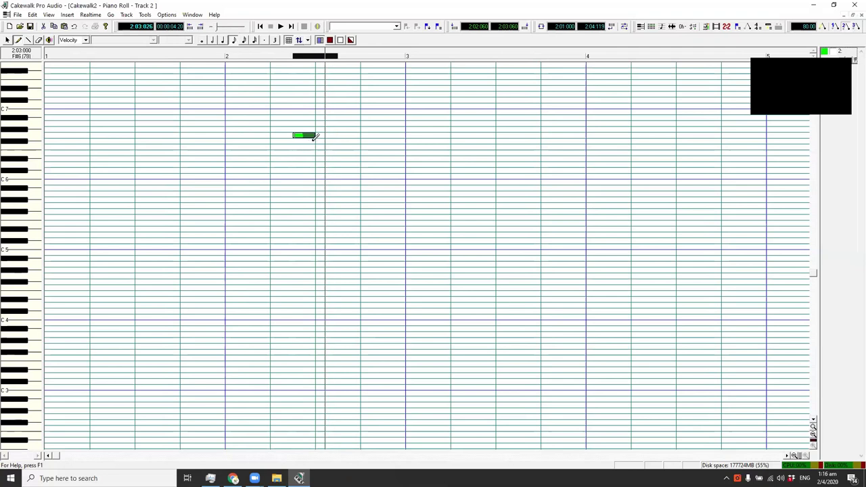
left_click(316, 135)
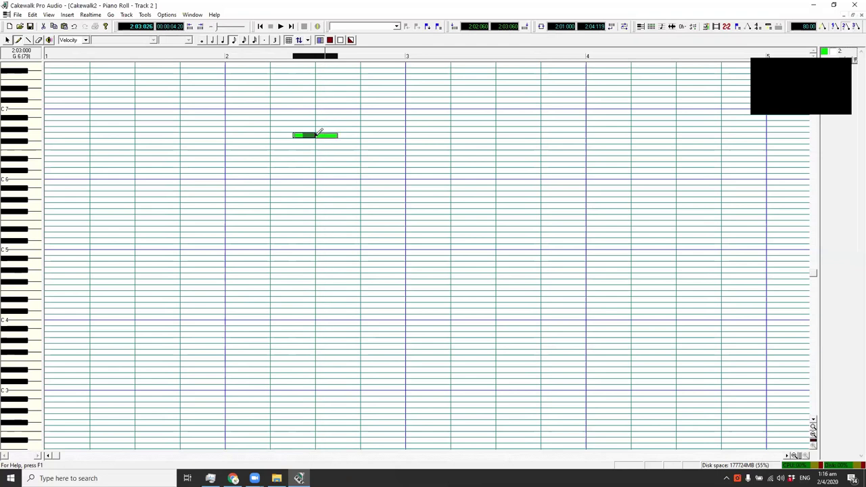
Step: Continue the melody with eighth notes F6 at 2:03:060, E6 at 2:04:000 and D6 at 2:04:060, checking against playback from measure 2
left_click(224, 58)
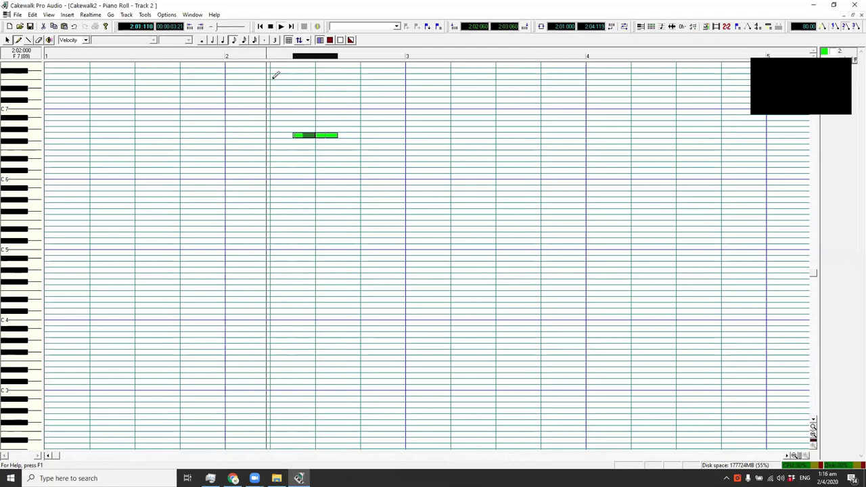
left_click(339, 147)
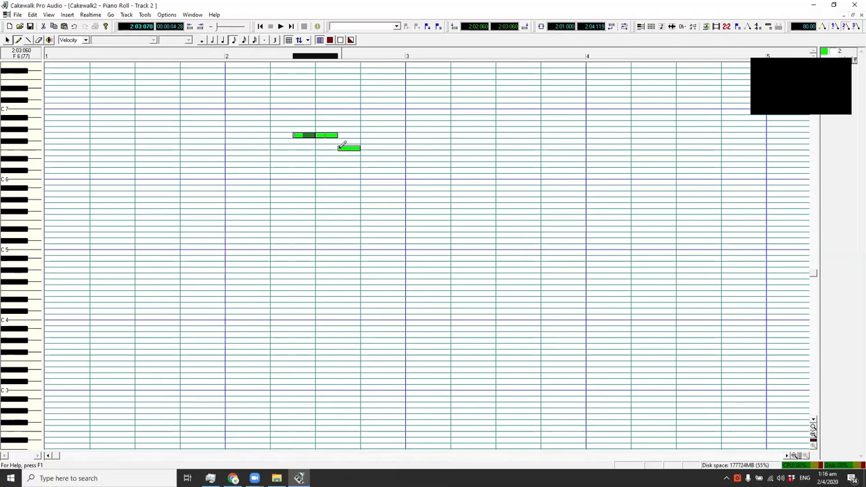
left_click(226, 56)
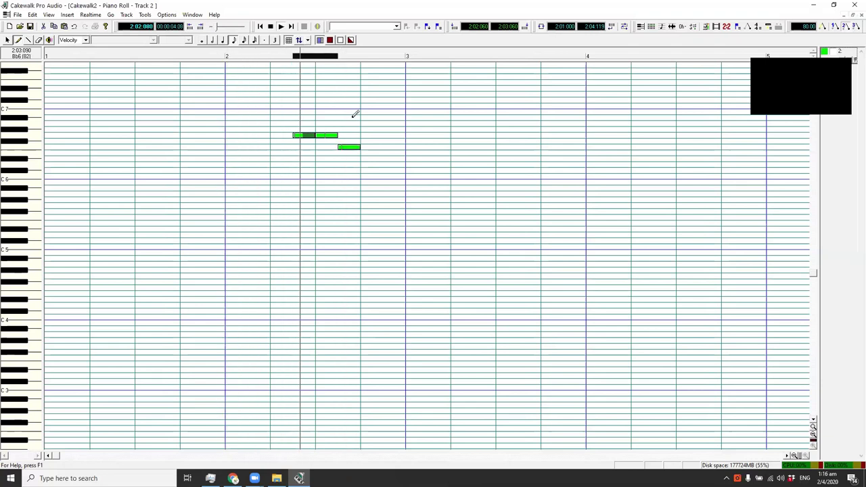
left_click(362, 158)
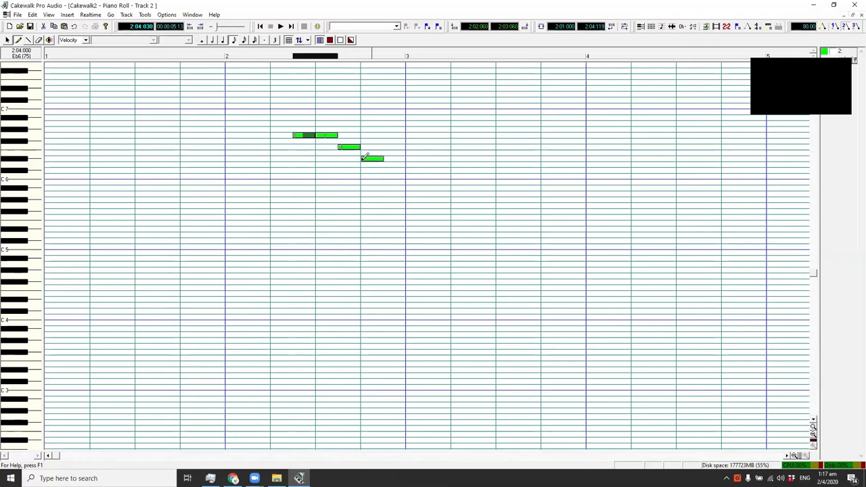
left_click_drag(365, 157, 366, 152)
left_click(383, 164)
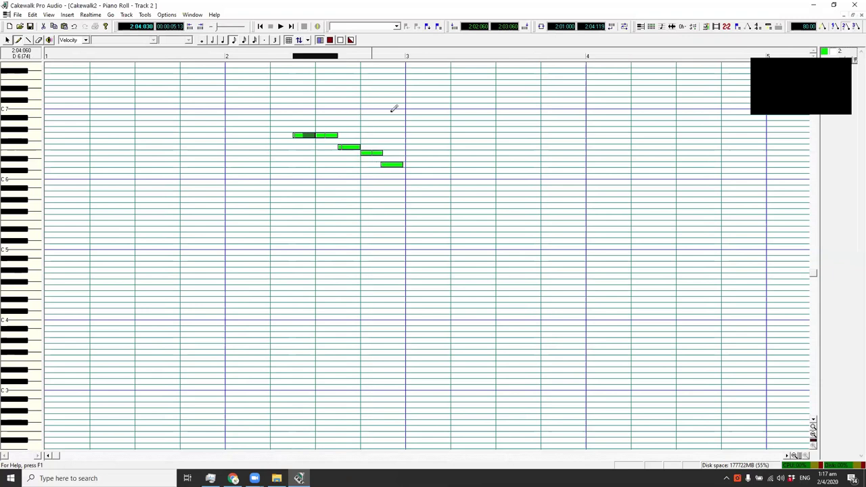
Step: Extend the D6 note at 2:04:060 to end at 3:02:000 and play the phrase from measure 2
left_click(224, 57)
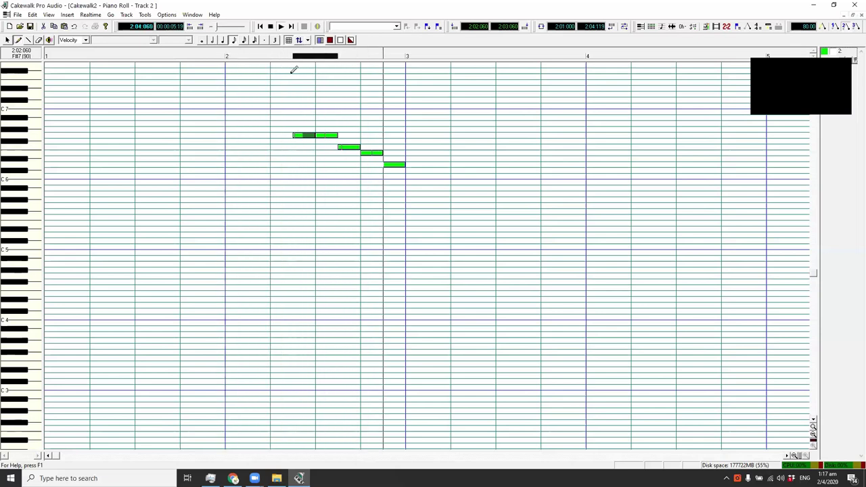
left_click_drag(406, 164, 451, 165)
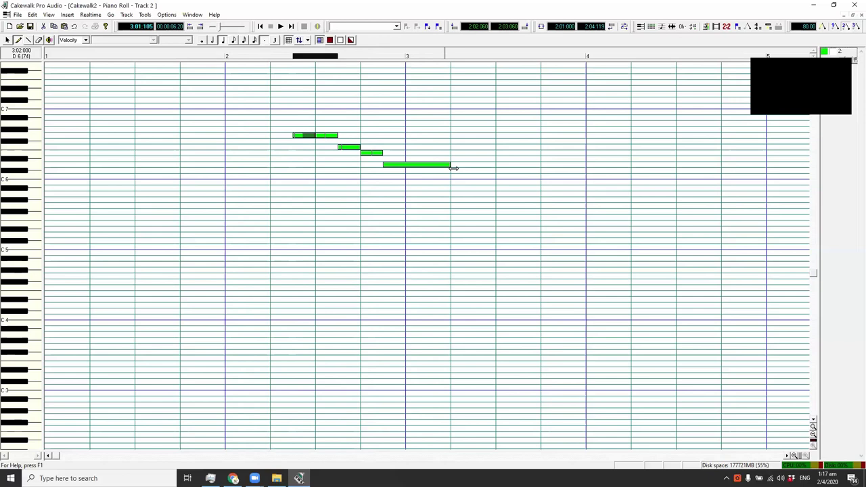
left_click(225, 57)
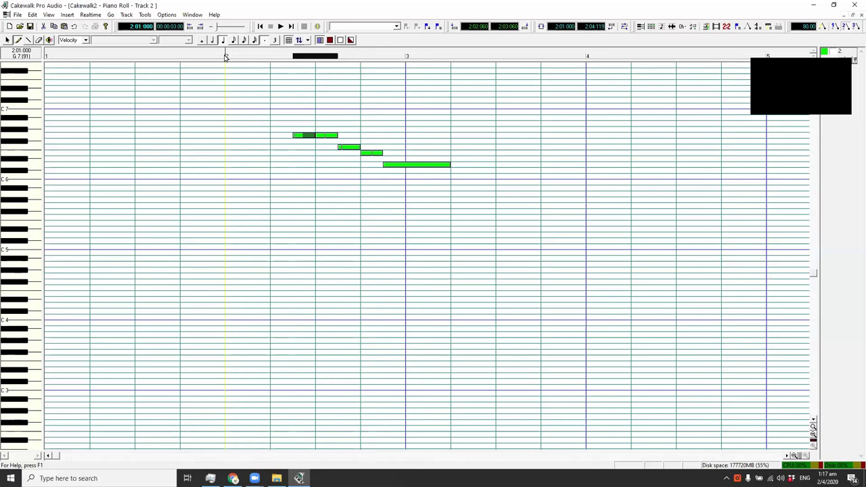
key("space")
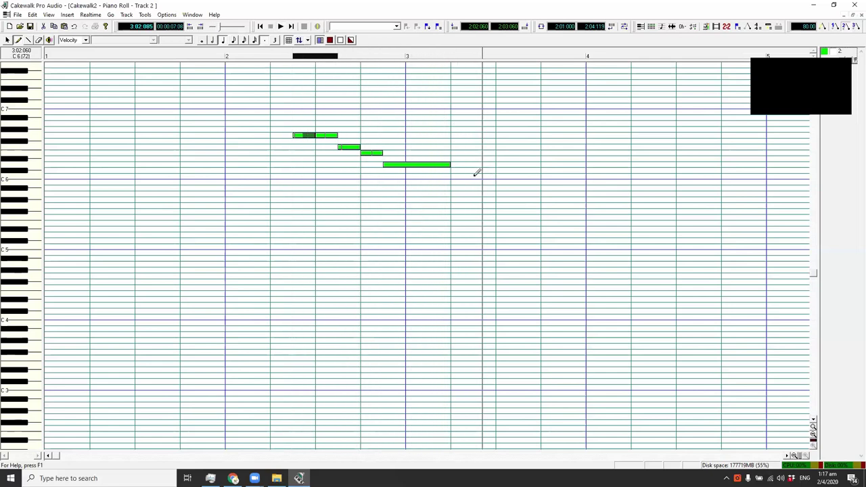
Step: Add two D6 eighth notes at 3:02:060 and 3:03:000, and play back measure 3
left_click(27, 165)
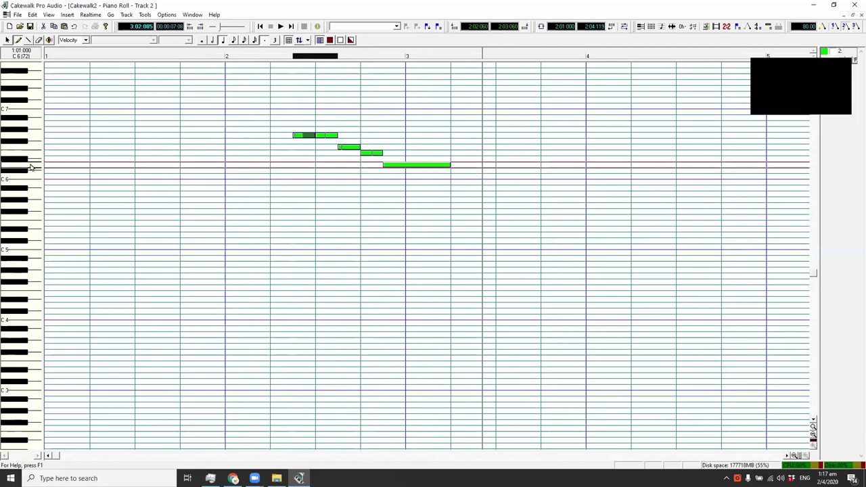
left_click(474, 164)
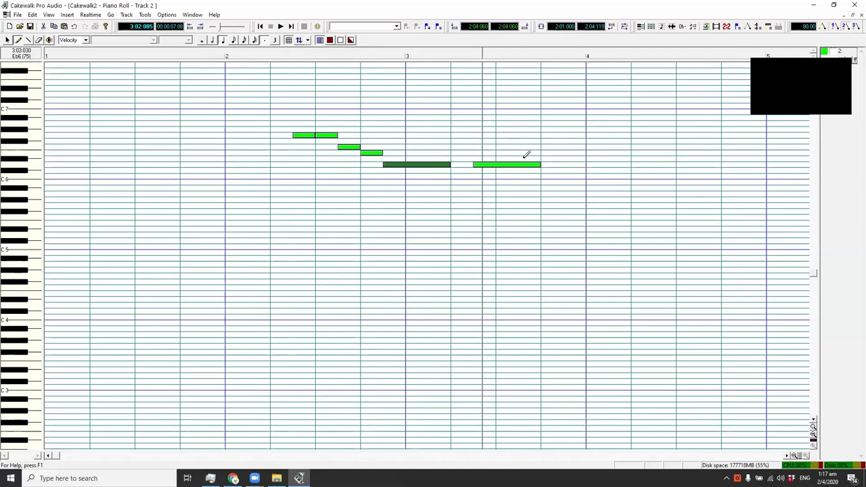
mouse_move(525, 167)
left_mouse_down()
mouse_move(494, 170)
mouse_move(501, 161)
mouse_move(517, 164)
left_mouse_up()
left_click(406, 50)
key("space")
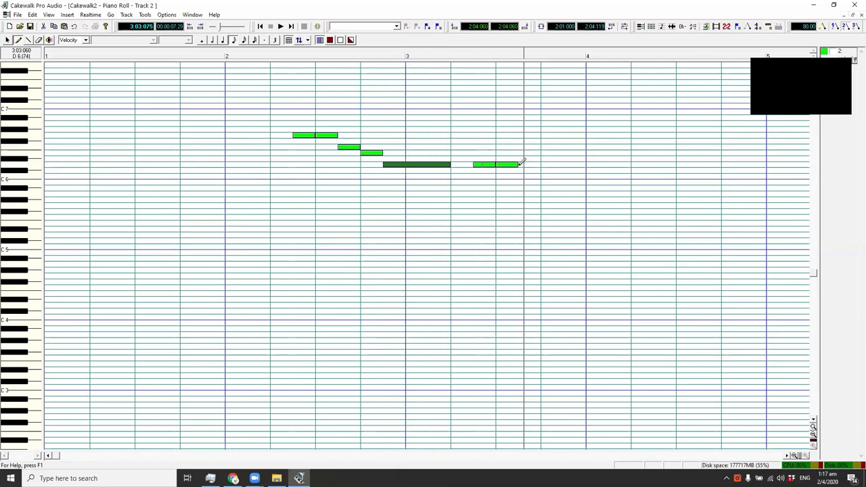
Step: Add eighth notes E6 at 3:03:060, F6 at 3:04:000 and E6 at 3:04:060
left_click_drag(522, 154, 542, 143)
left_click(543, 145)
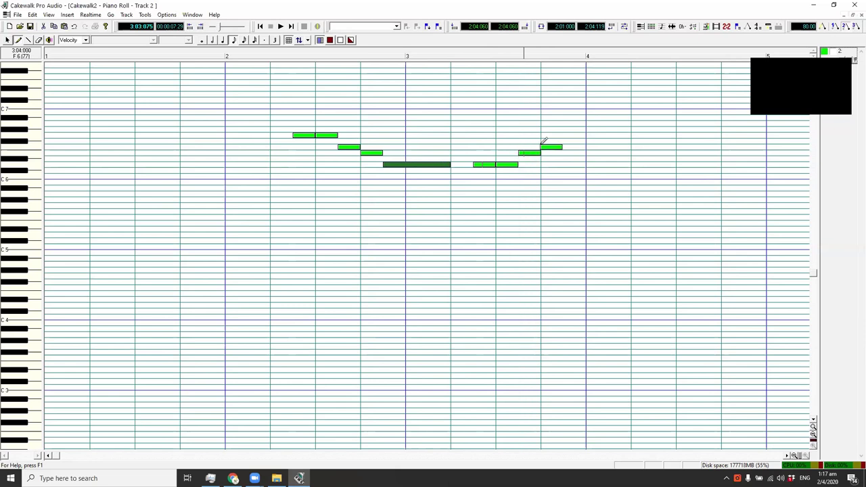
left_click(565, 160)
left_click_drag(565, 160, 565, 151)
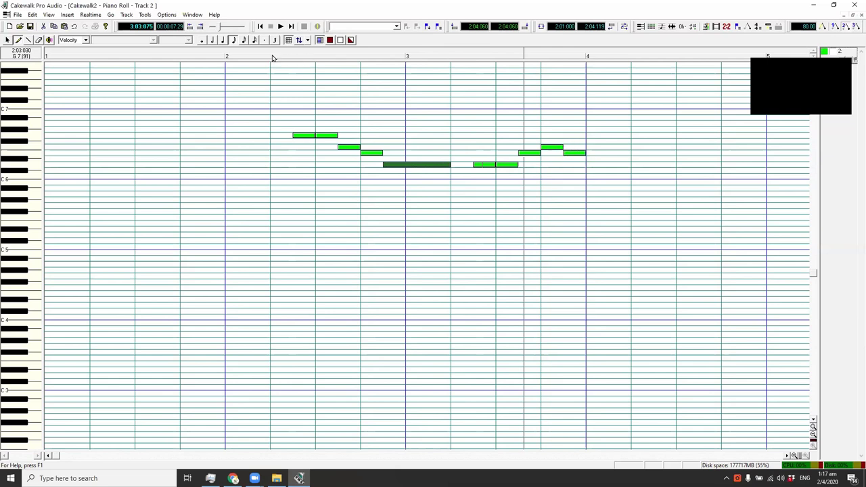
Step: Play the melody from measure 2 and extend the last E6 note to end at 4:02:000
left_click(227, 58)
key("space")
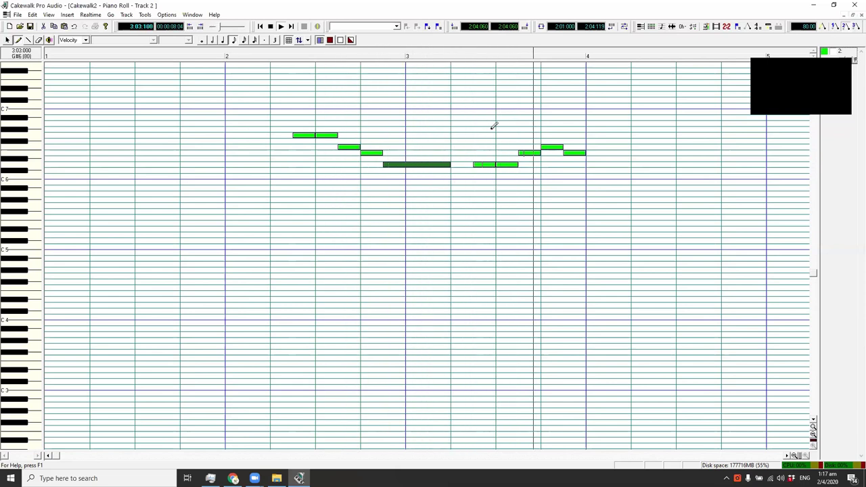
left_click_drag(586, 153, 630, 161)
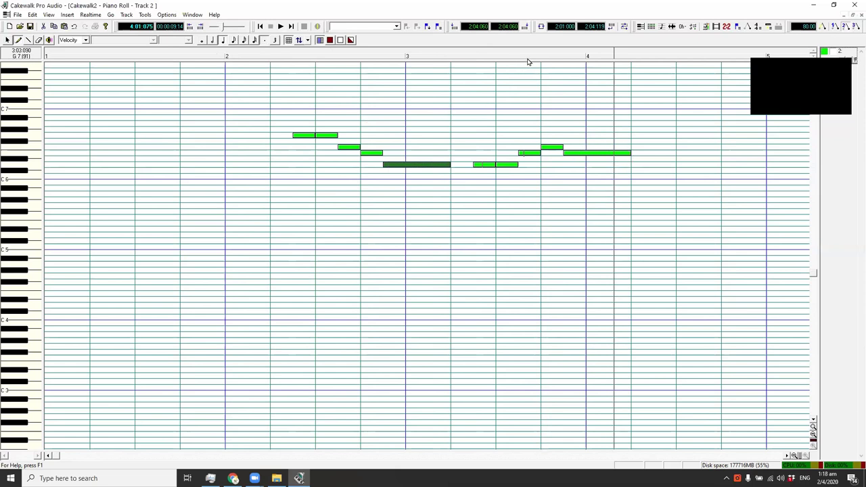
Step: Play the end of measure 3 and add two C6 eighth notes at 4:02:000 and 4:02:060
scroll(529, 62, "right", 5)
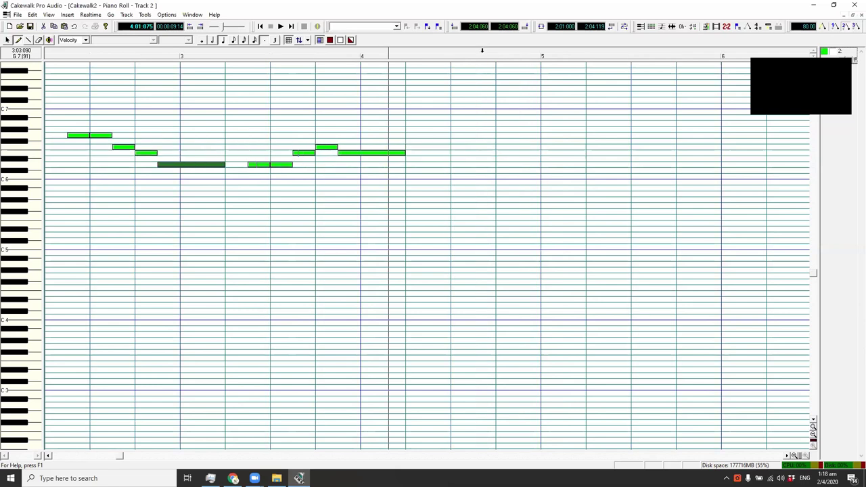
left_click(322, 57)
key("space")
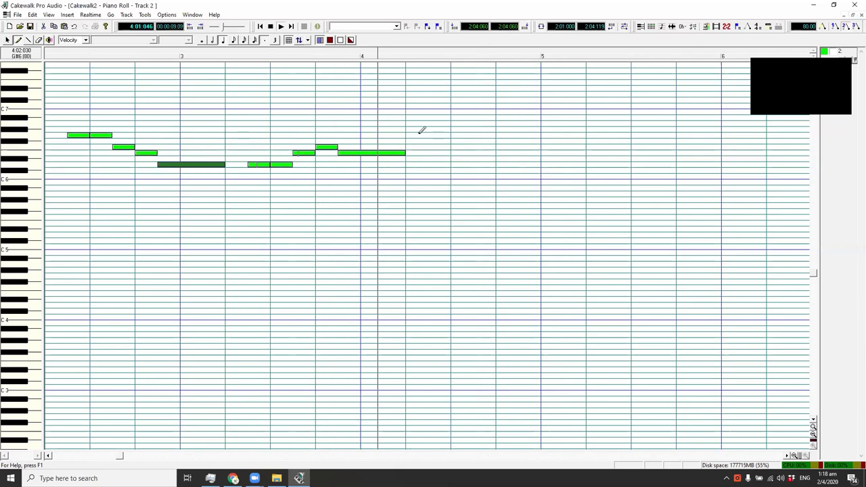
left_click(407, 176)
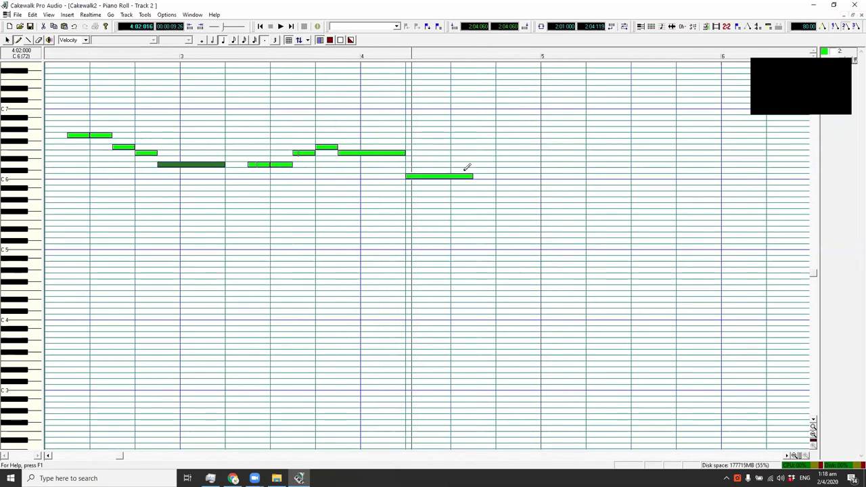
mouse_move(445, 179)
left_mouse_down()
mouse_move(420, 183)
mouse_move(432, 176)
left_mouse_up()
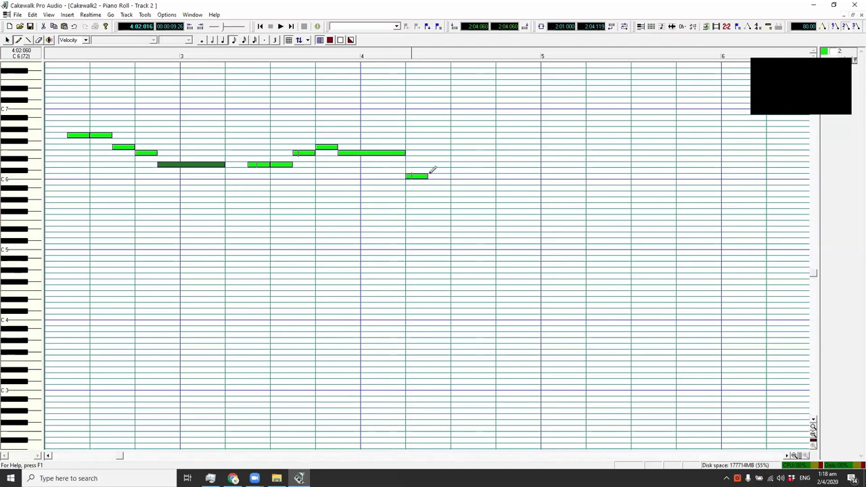
left_click(430, 176)
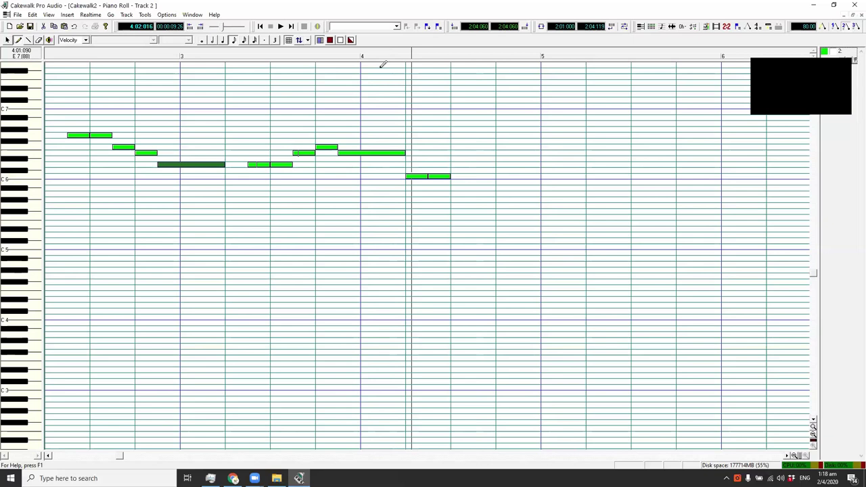
Step: Extend the second C6 note to end at 4:03:060, checking it with playback from measure 4
left_click(360, 57)
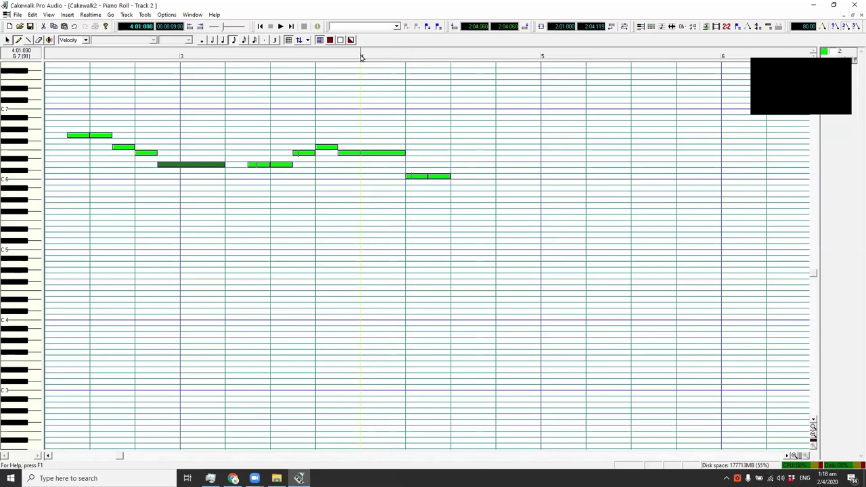
key("space")
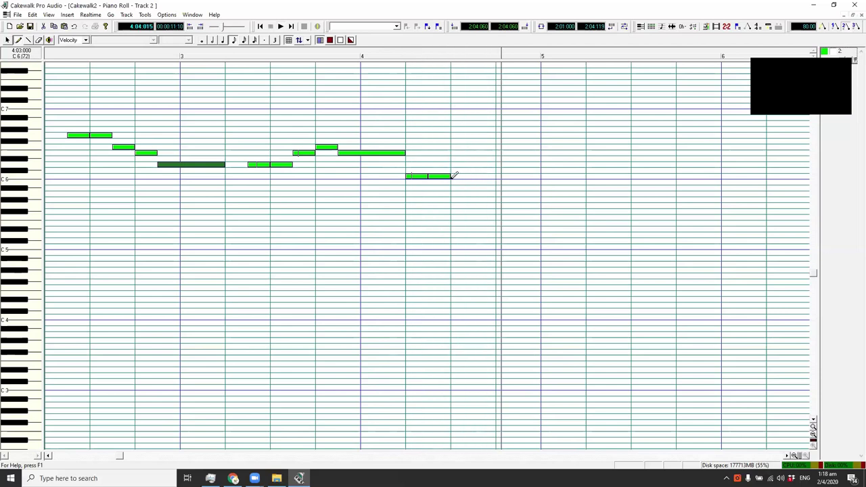
left_click(404, 56)
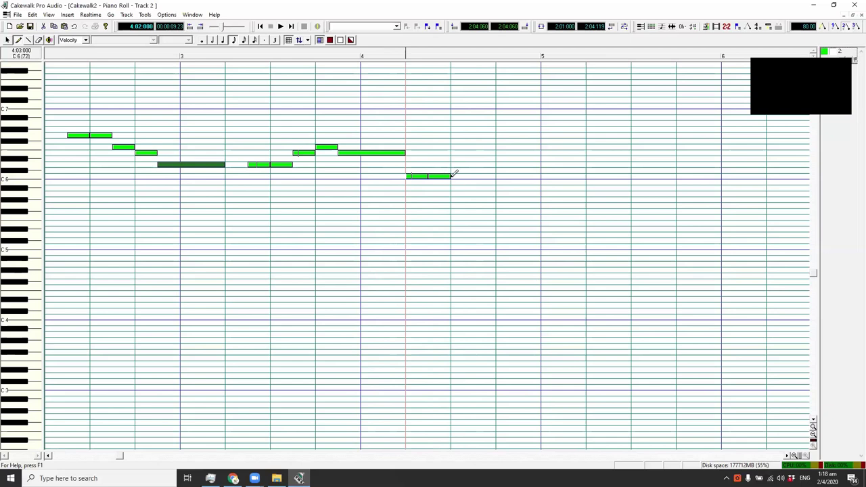
left_click_drag(449, 176, 474, 176)
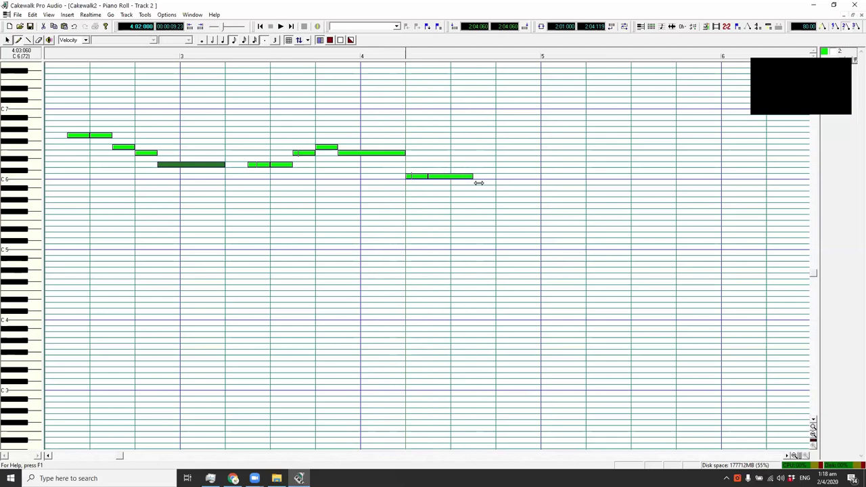
left_click(361, 57)
key("space")
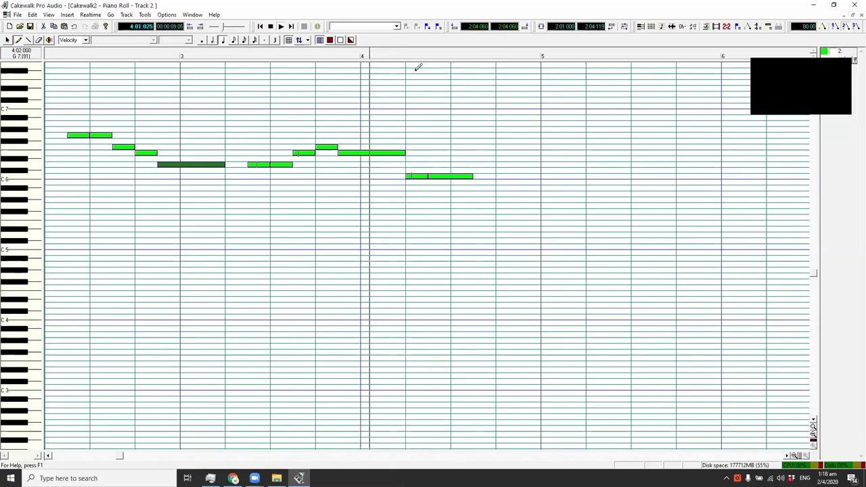
Step: Add quarter notes D6 at 4:03:060 and E6 at 4:04:060, checking them with playback from measure 4
left_click(476, 165)
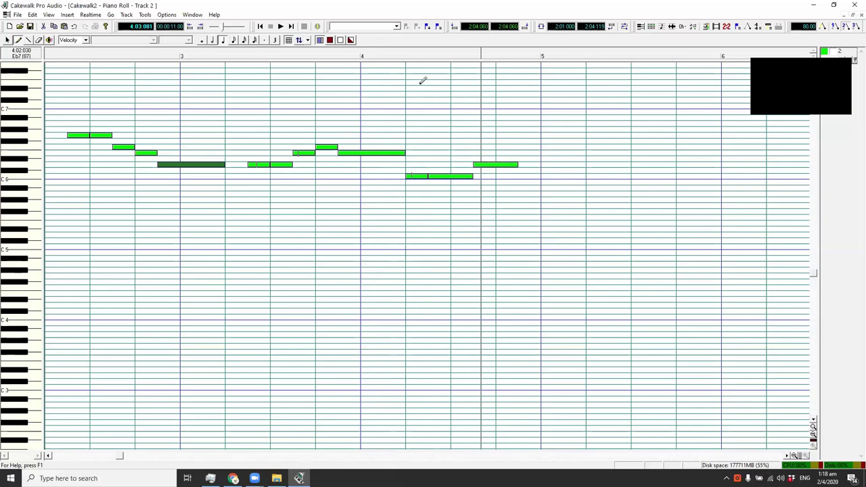
left_click(362, 57)
key("space")
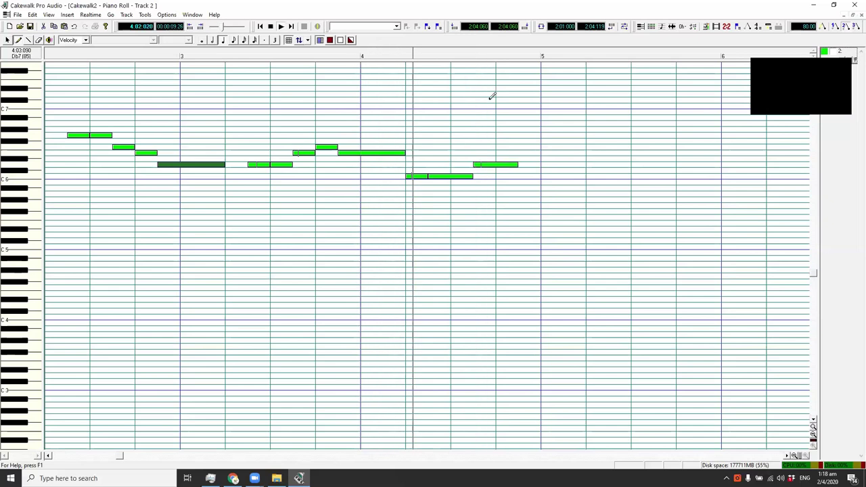
left_click(519, 159)
left_click_drag(519, 157, 519, 152)
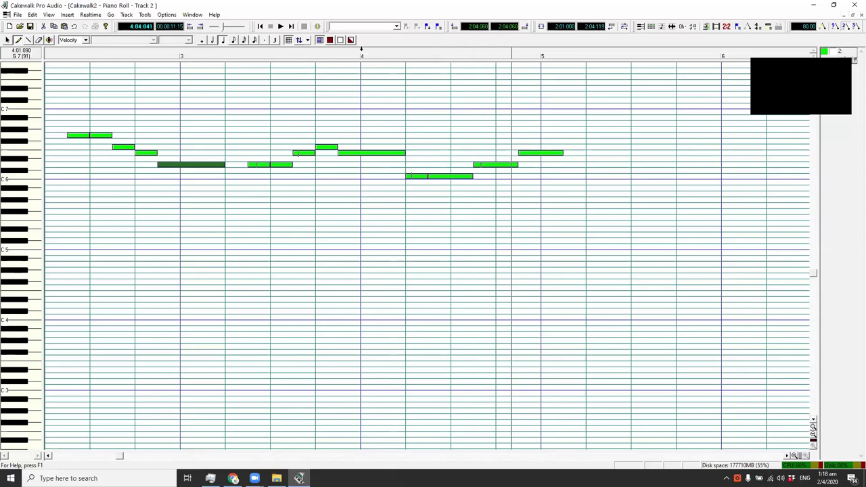
left_click(362, 57)
key("space")
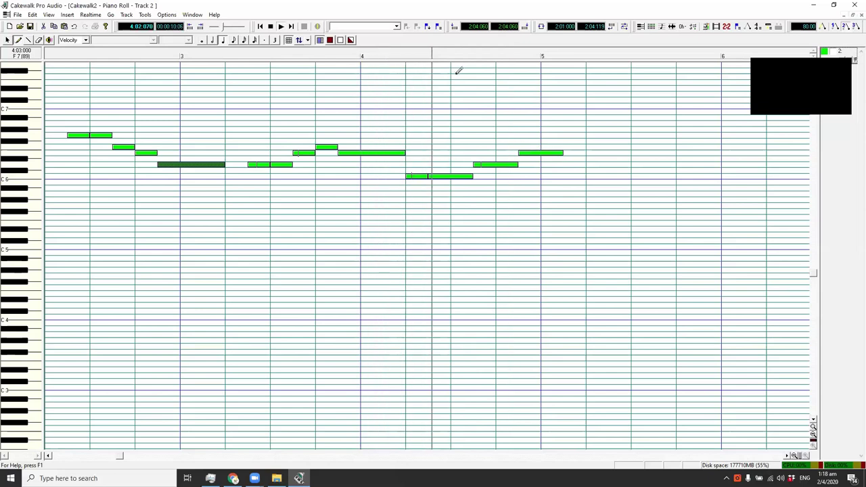
Step: Add quarter notes D6 at 5:01:060 and C6 at 5:02:060, checking them with playback from the end of measure 4
left_click(567, 154)
left_click_drag(567, 155, 568, 166)
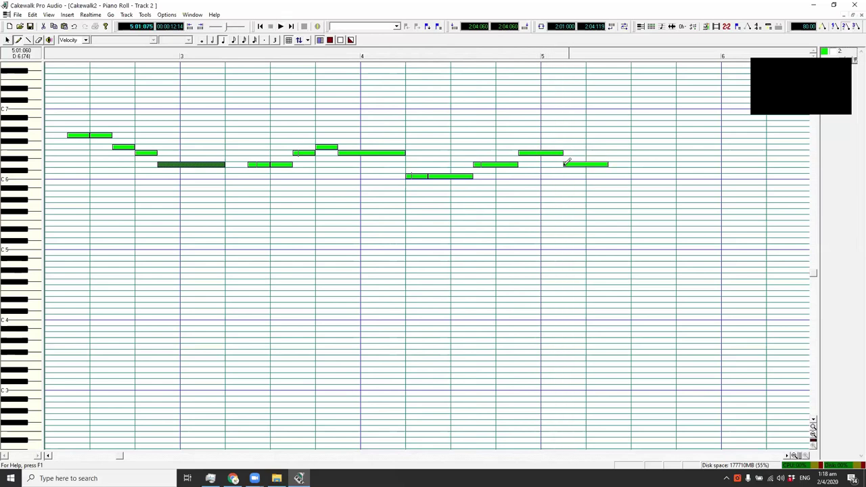
left_click(510, 56)
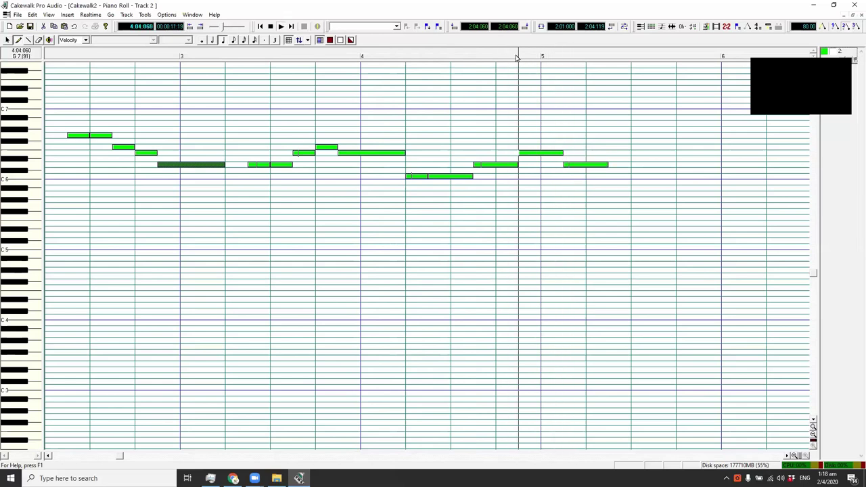
left_click(609, 174)
left_click(534, 57)
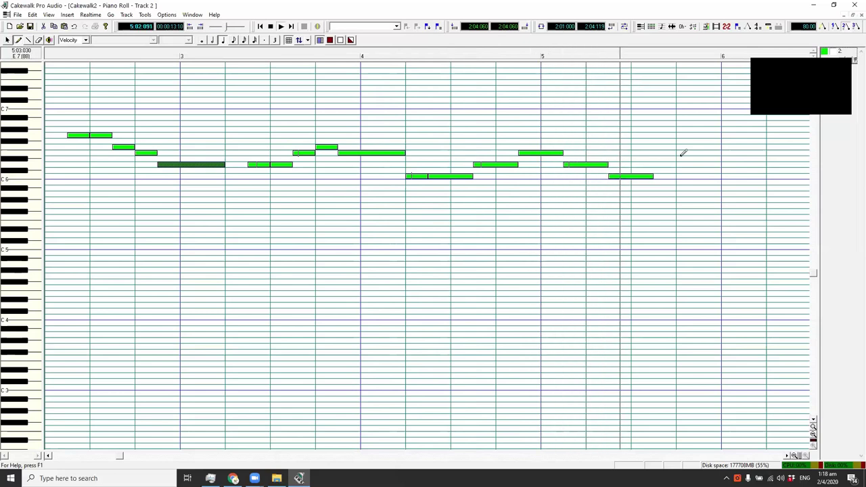
Step: Add eighth notes B5 at 5:03:060 and A5 at 5:04:000, and a G5 from 5:04:060 to 6:02:000
left_click(655, 182)
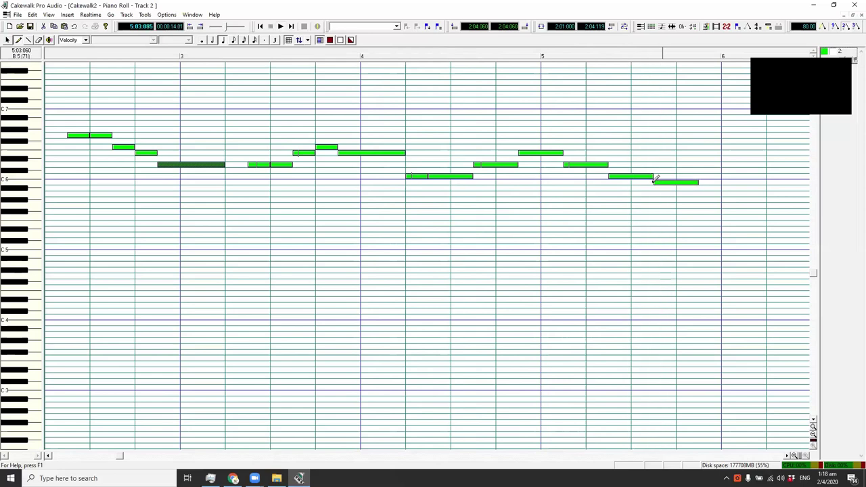
left_click_drag(697, 183, 676, 183)
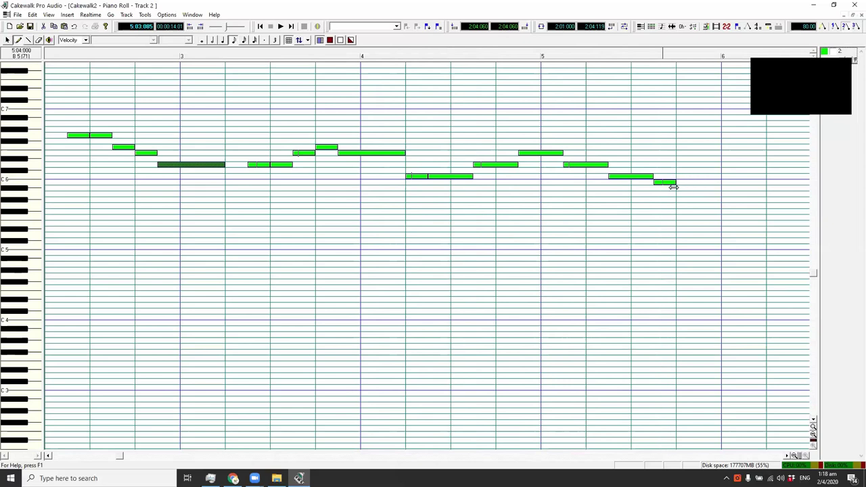
left_click(678, 194)
left_click(700, 205)
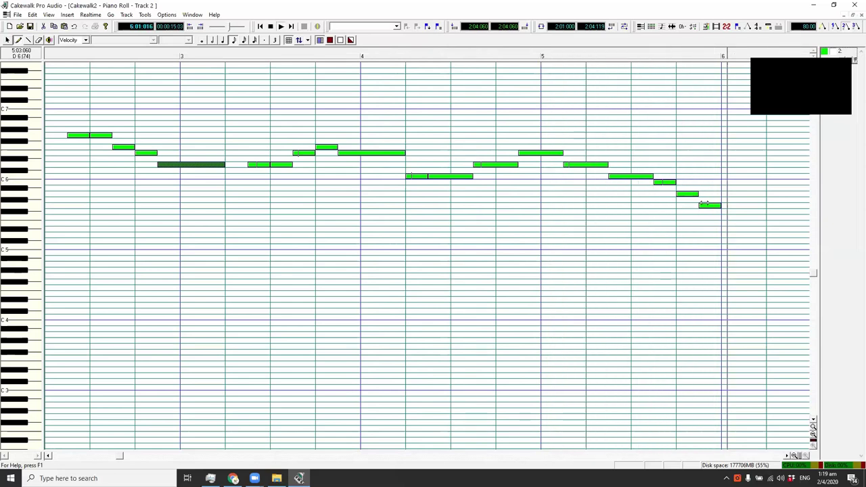
left_click_drag(721, 205, 766, 216)
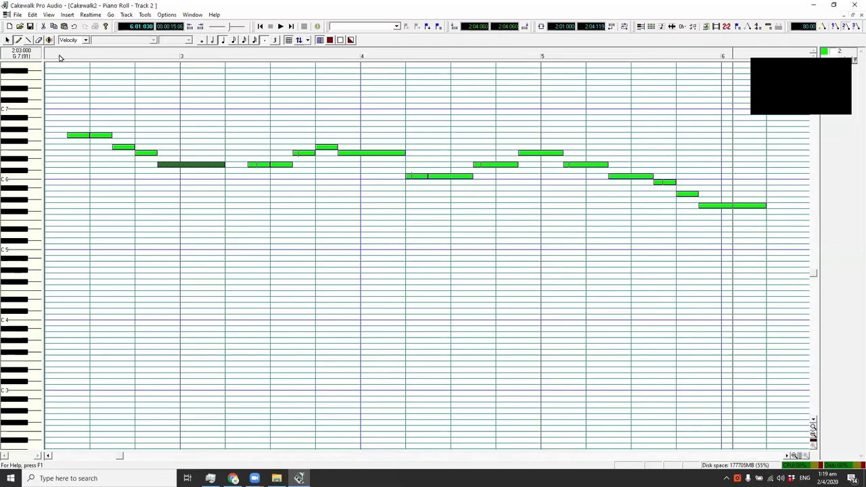
Step: Play the whole melody from measure 2 to its last note
left_click(59, 57)
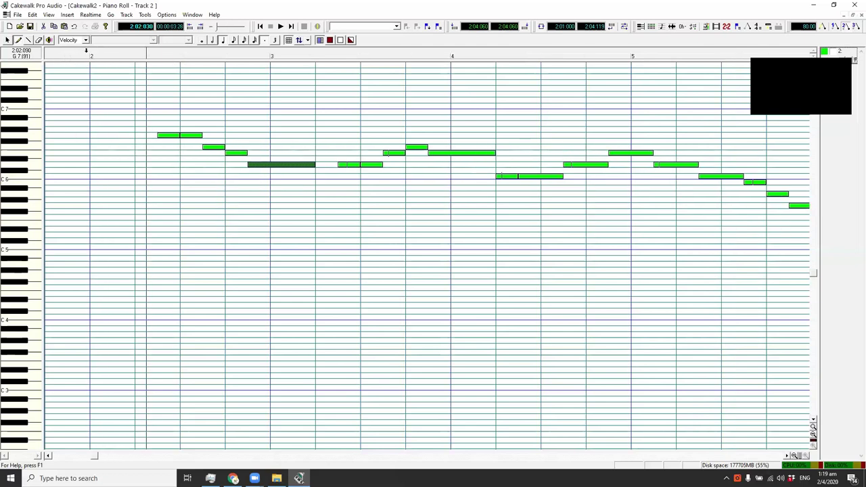
left_click(89, 57)
key("space")
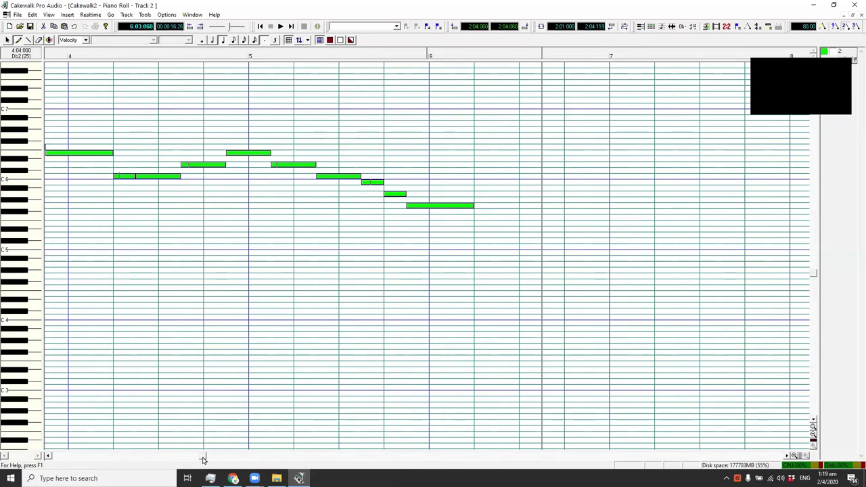
left_click_drag(203, 459, 88, 458)
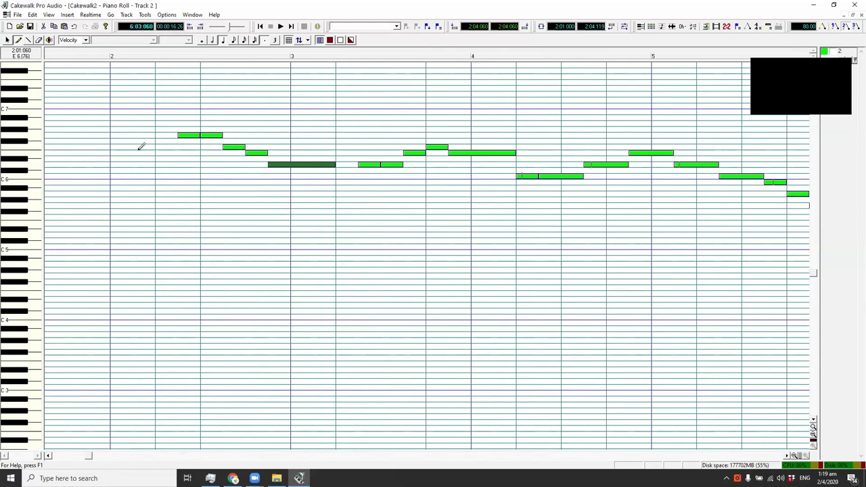
Step: Clear the note selection and play the opening of the melody again from measure 2
left_click(163, 112)
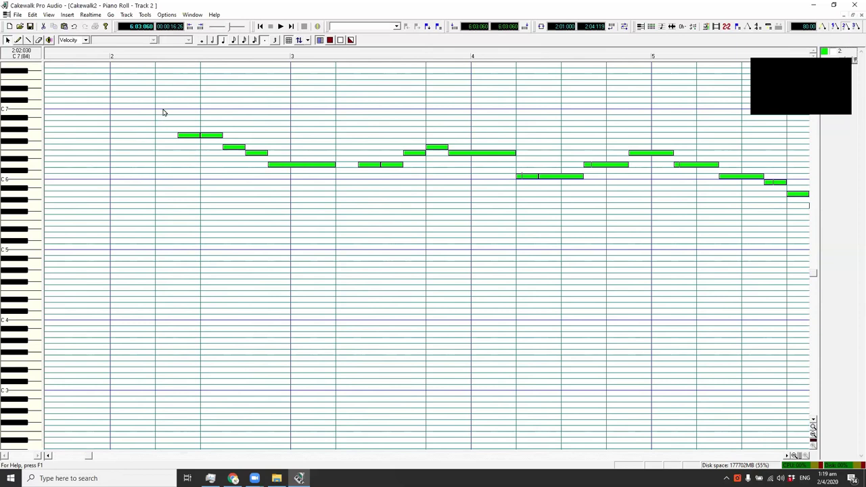
left_click(112, 57)
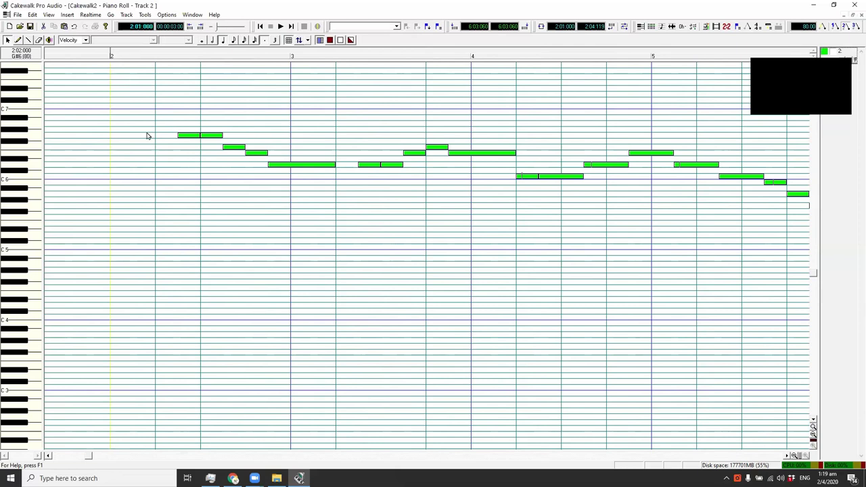
left_click(29, 136)
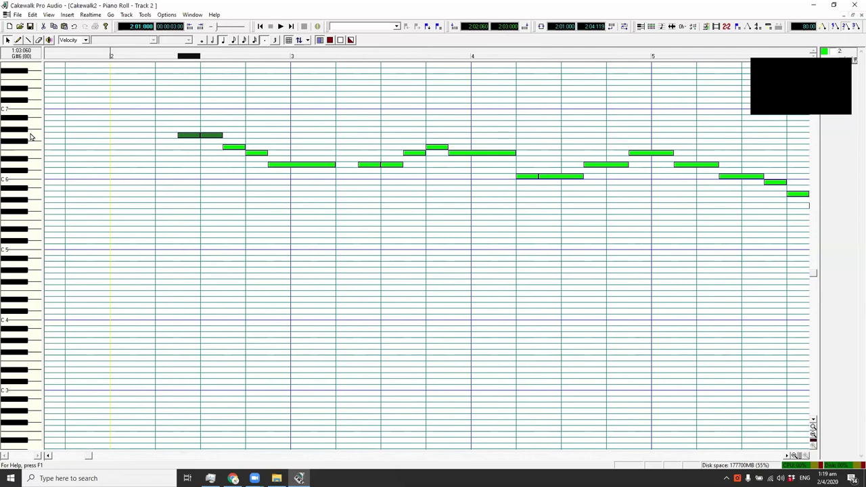
left_click(176, 108)
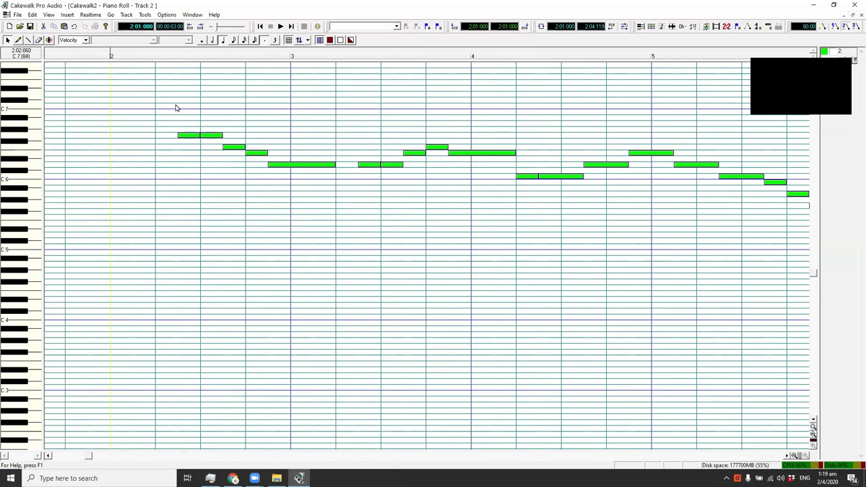
left_click(175, 59)
left_click(113, 59)
scroll(208, 143, "up", 3)
key("space")
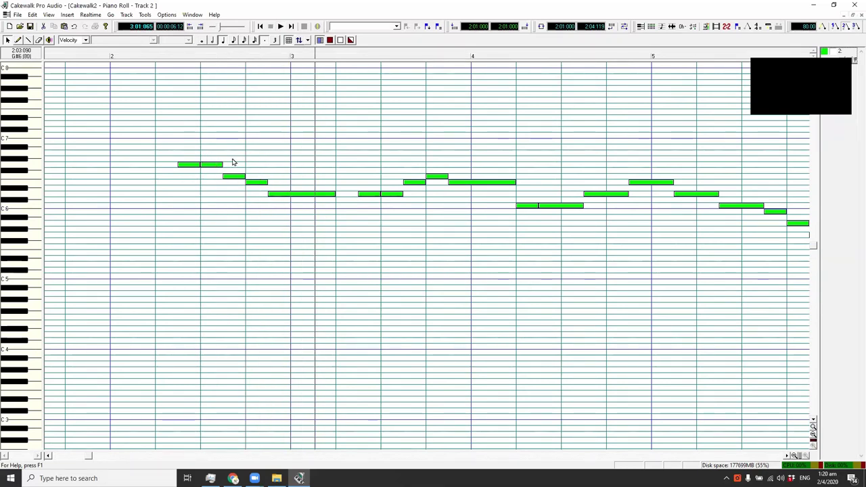
left_click(110, 58)
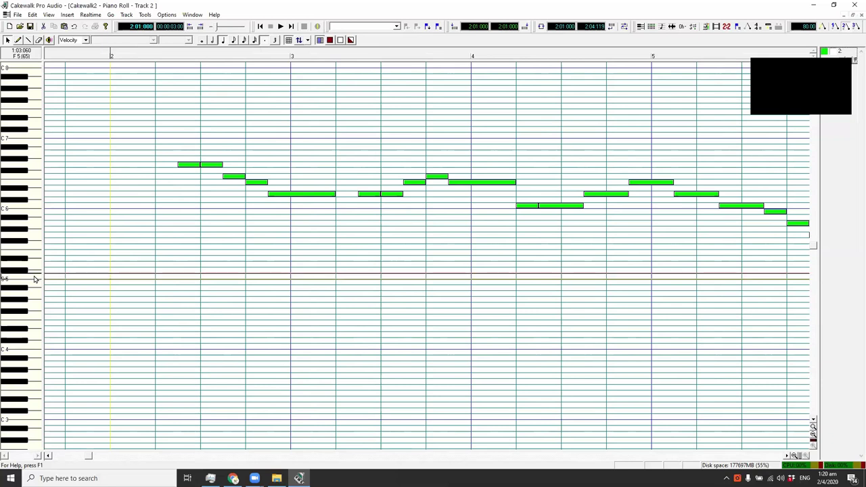
Step: Draw a C major chord of whole notes C5, E5 and G5 at 2:01:000 and play it with the melody
left_click(18, 40)
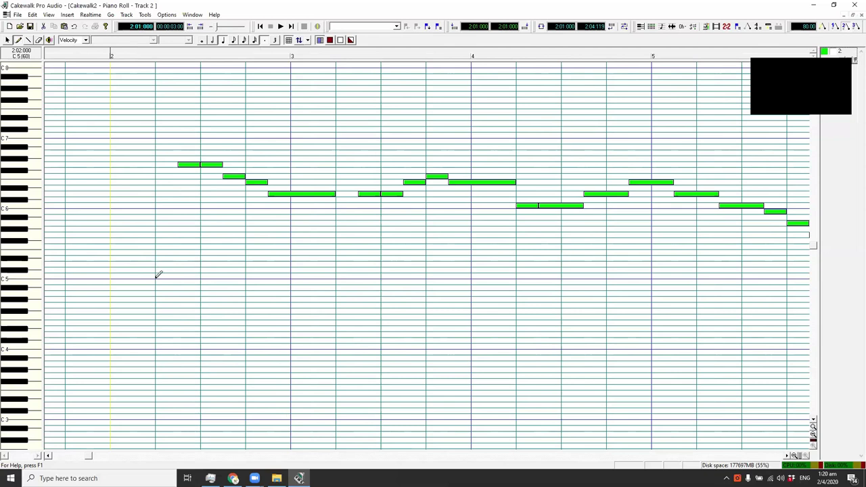
left_click(112, 276)
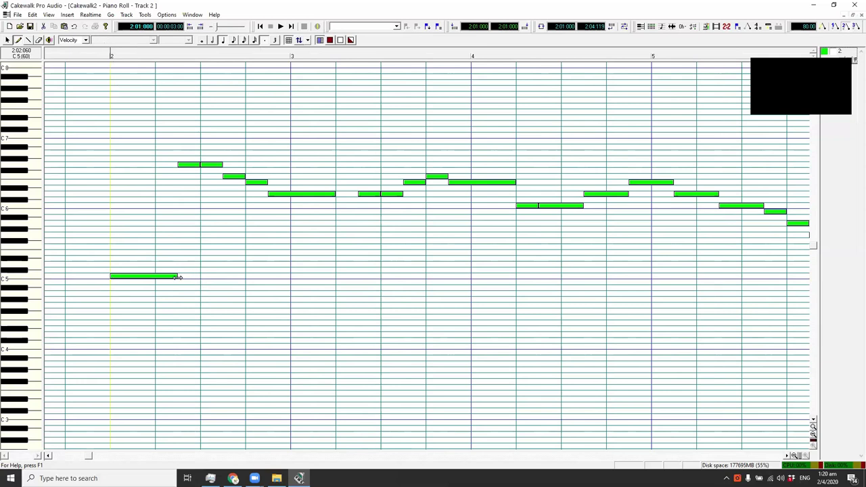
left_click_drag(184, 276, 290, 285)
scroll(132, 254, "down", 2)
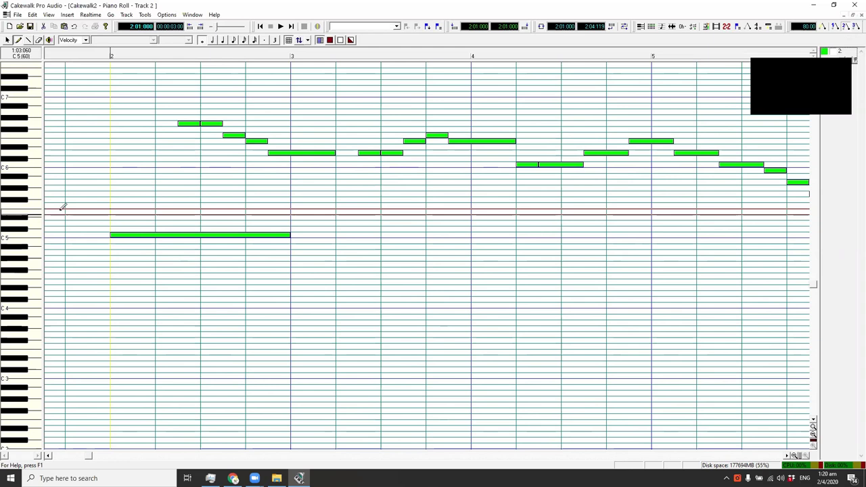
left_click(111, 210)
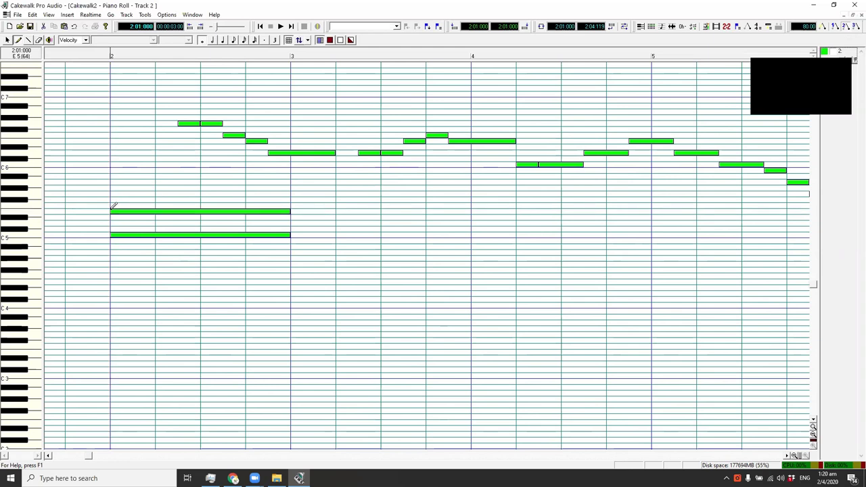
left_click(33, 197)
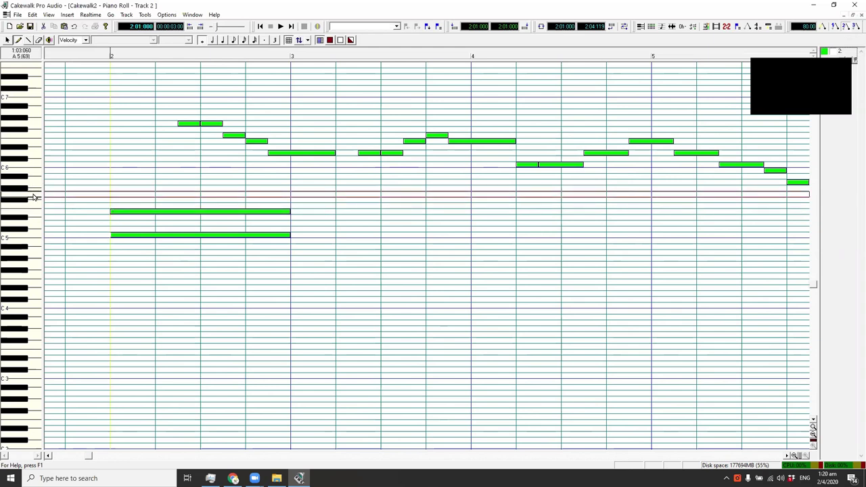
left_click(112, 193)
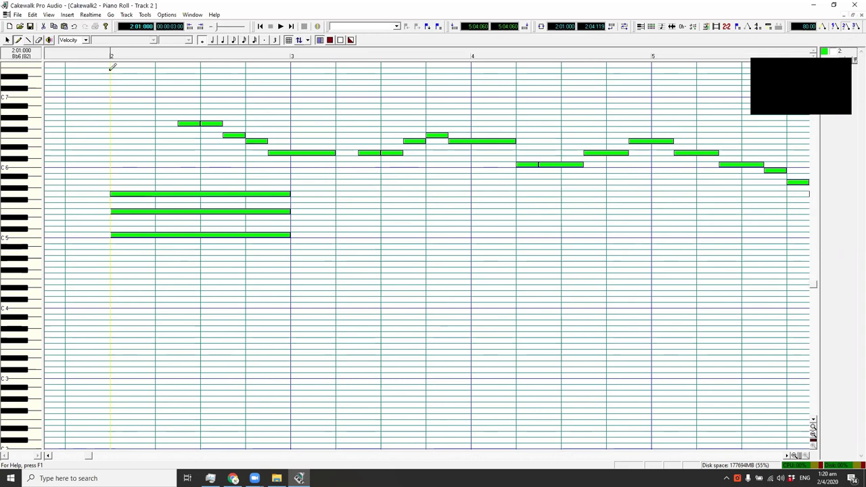
key("space")
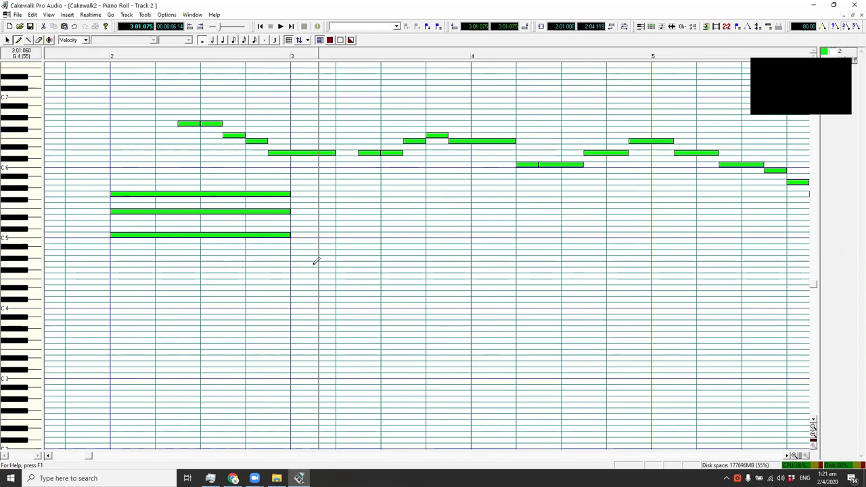
Step: Draw a G major chord of whole notes G4, B4 and D5 at 3:01:000 and play from measure 2
left_click(292, 264)
left_click(33, 266)
left_click(34, 239)
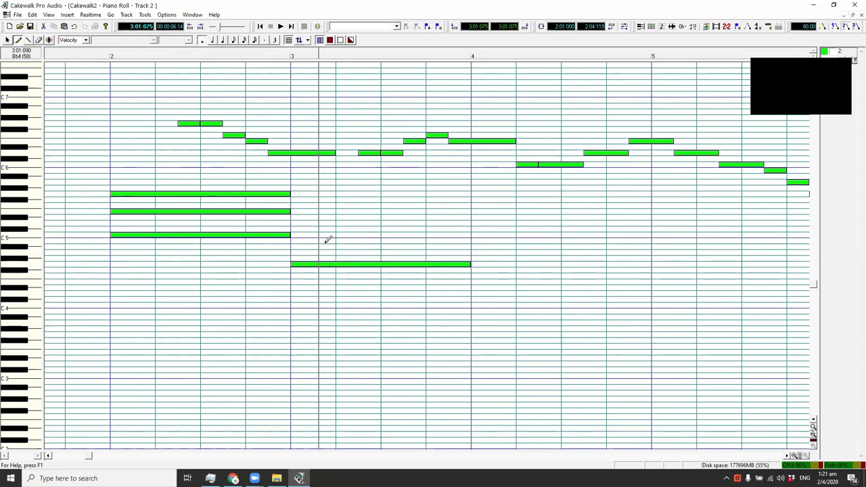
left_click(292, 240)
left_click(31, 227)
left_click(292, 223)
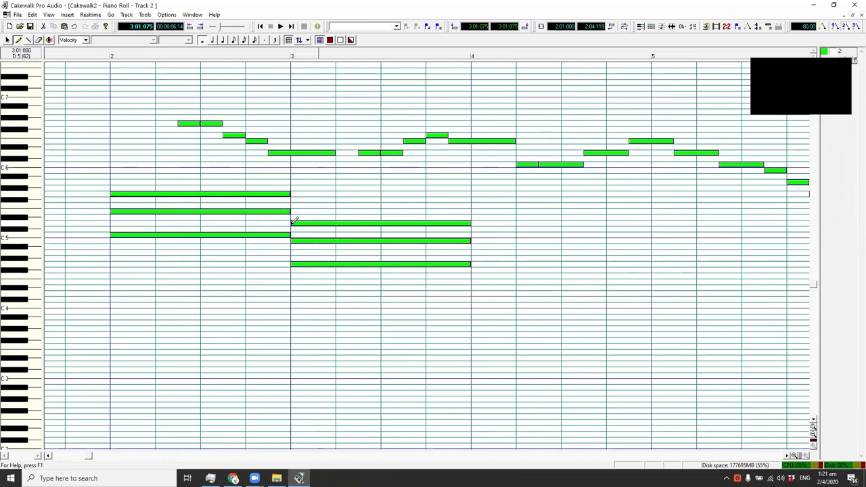
left_click(112, 60)
key("space")
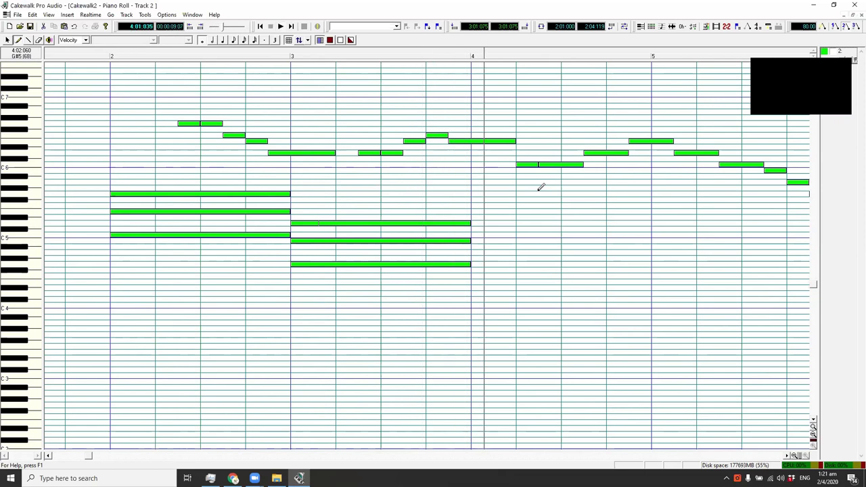
Step: Draw an A minor chord of whole notes A4, C5 and E5 at 4:01:000
scroll(541, 188, "right", 4)
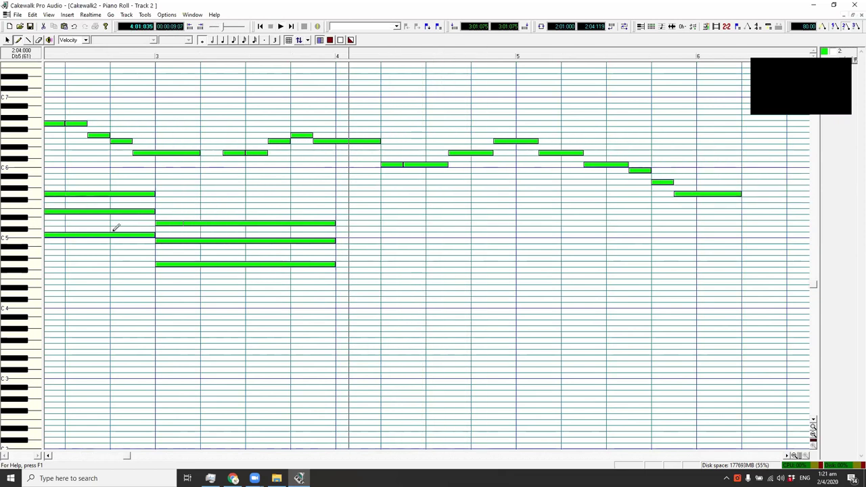
left_click(336, 253)
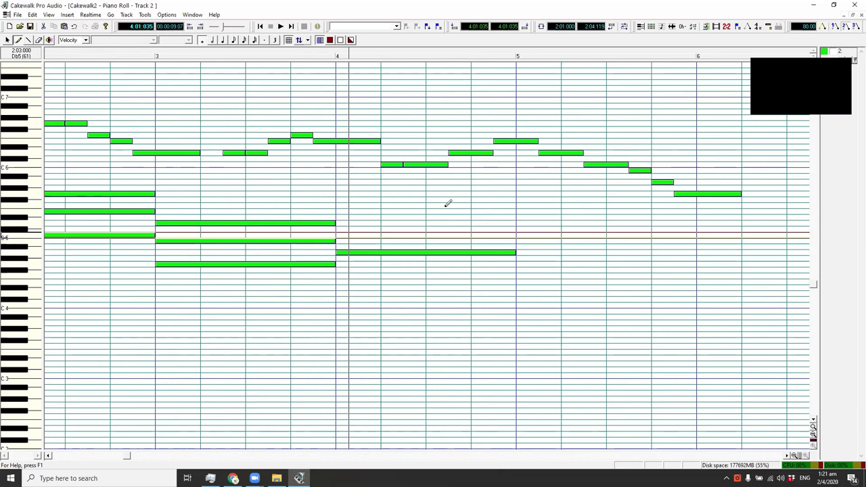
left_click(337, 235)
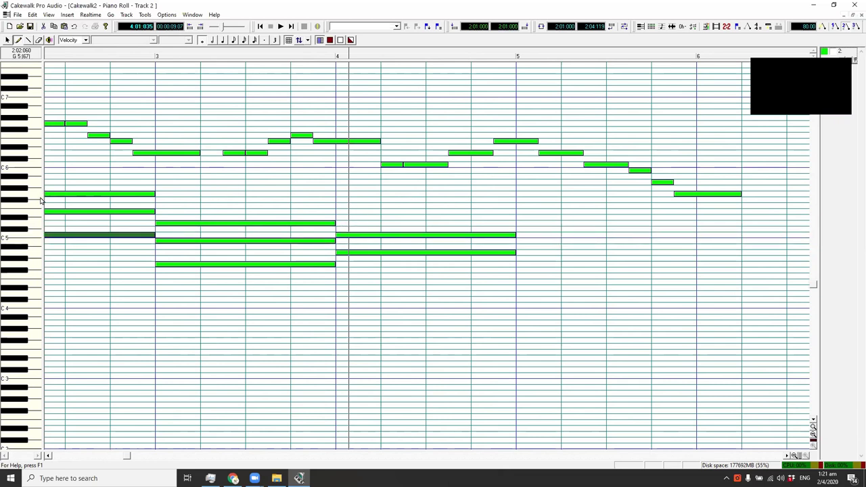
left_click(57, 210)
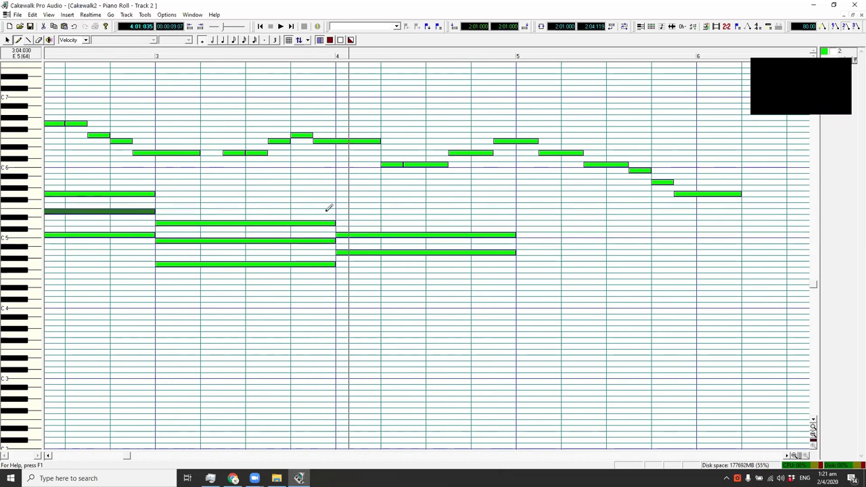
left_click(338, 211)
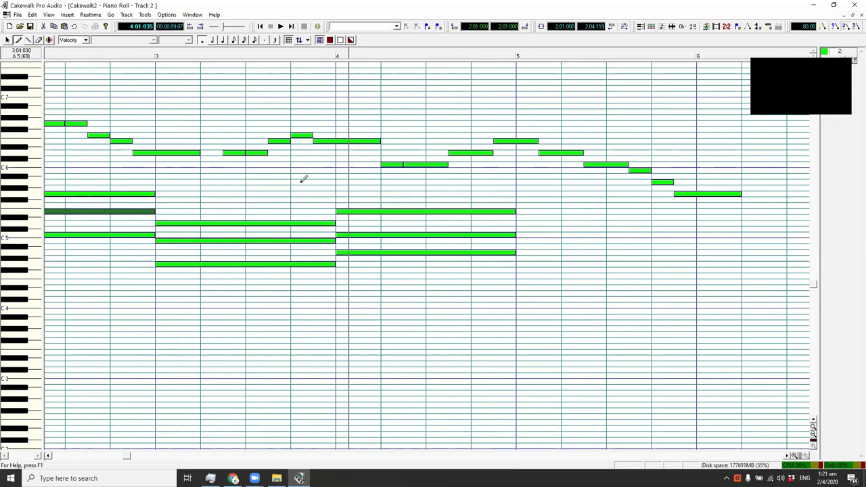
Step: Play the melody with the chords from measure 2 through the start of measure 5
scroll(302, 170, "left", 3)
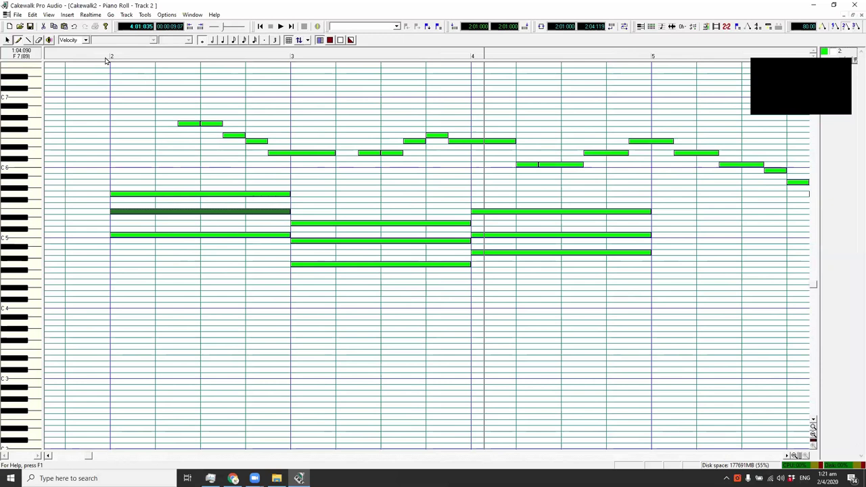
left_click(108, 57)
key("space")
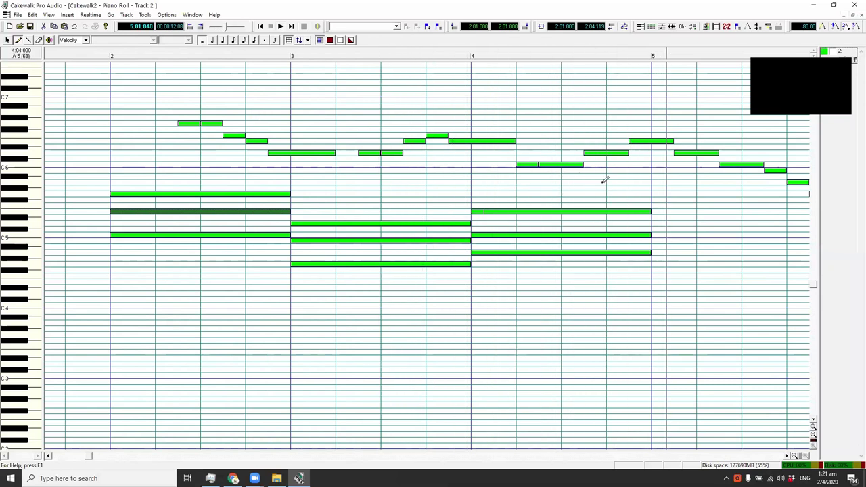
Step: Draw a chord of whole notes F#4, A4 and C5 at 5:01:000
scroll(605, 180, "right", 8)
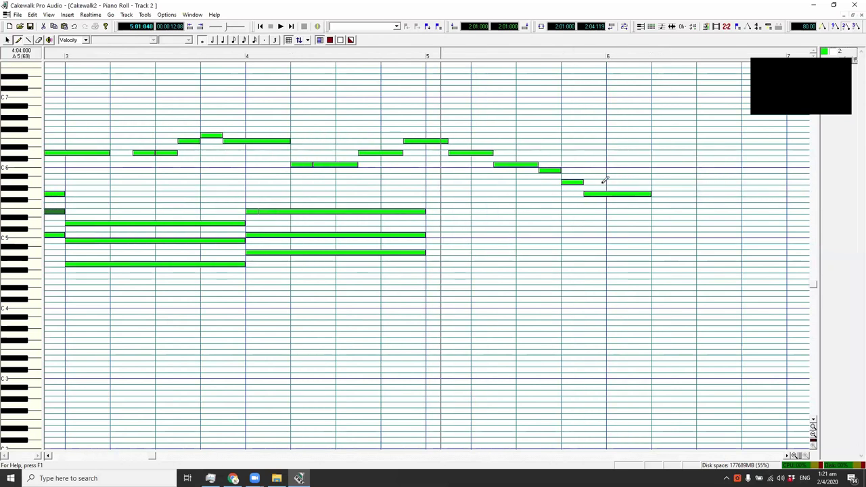
left_click(35, 276)
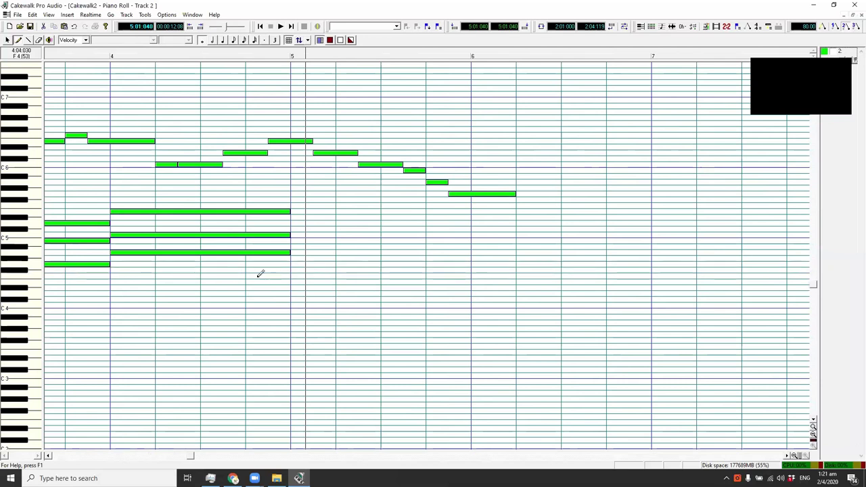
left_click(291, 270)
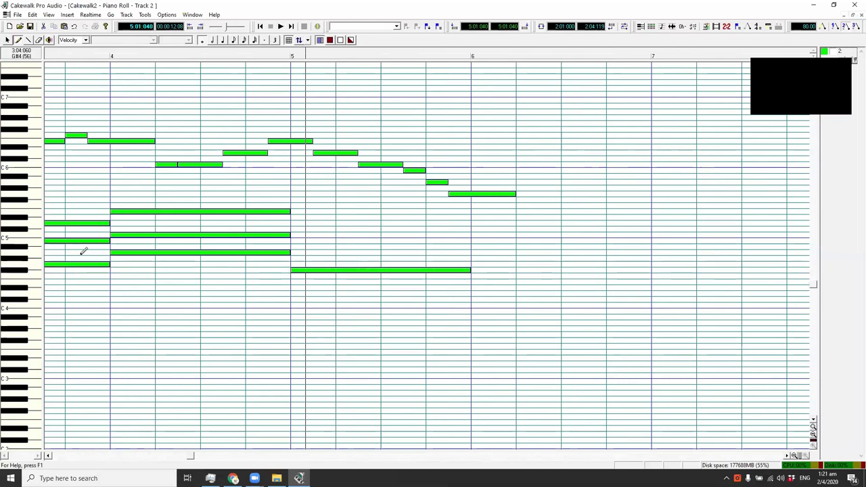
left_click(32, 254)
left_click(292, 252)
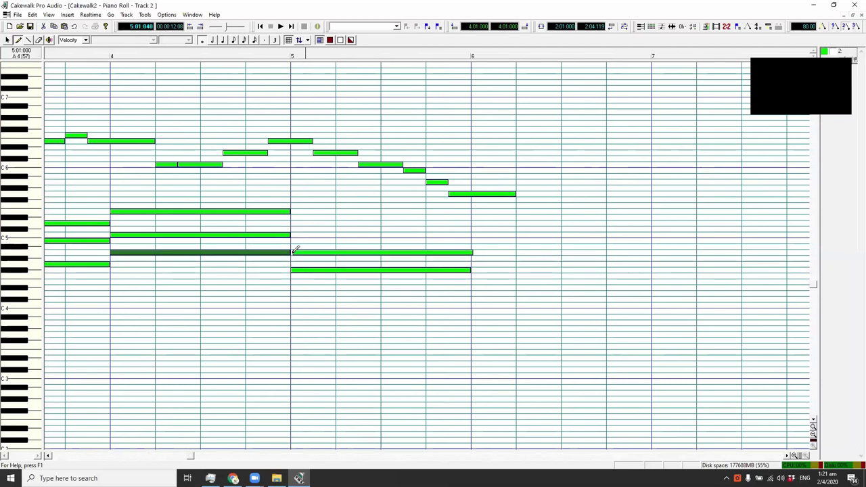
left_click(28, 237)
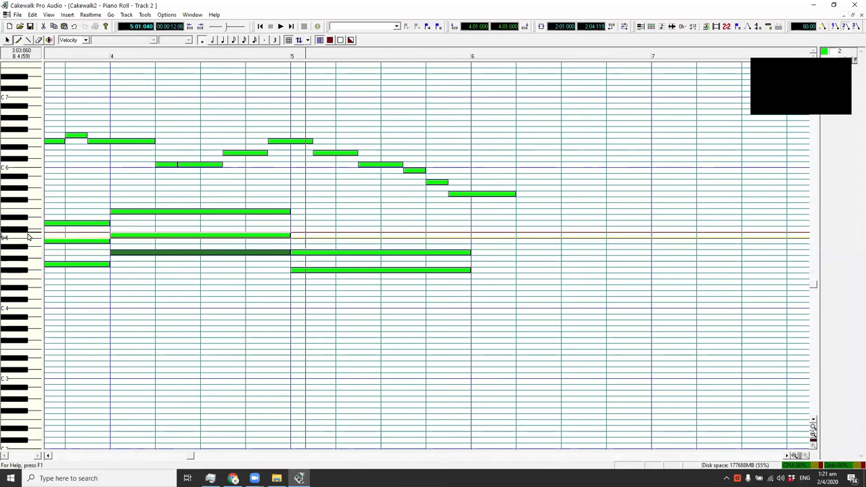
left_click(253, 232)
left_click(292, 235)
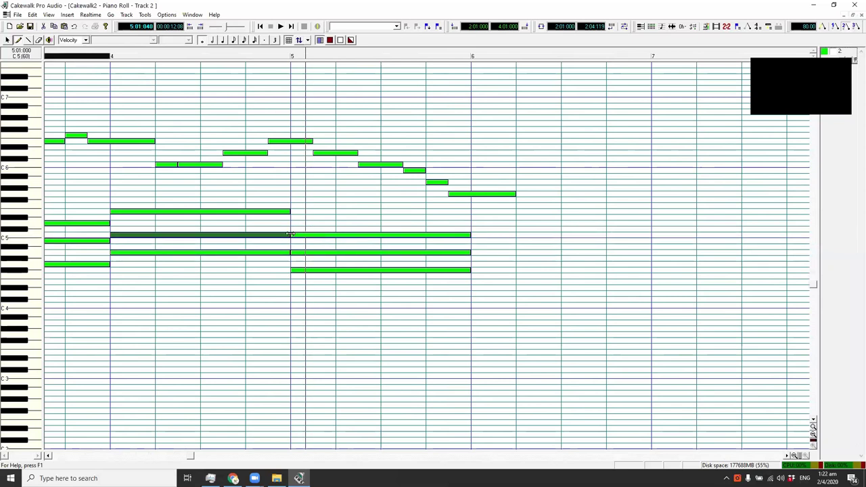
Step: Listen to the chord at 5:01:000 and lower its bottom note to F4, making it F major
left_click(290, 56)
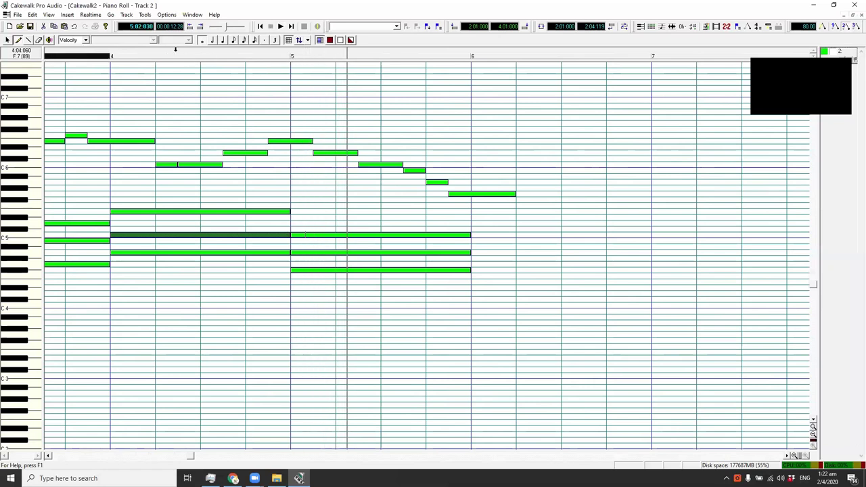
left_click(153, 59)
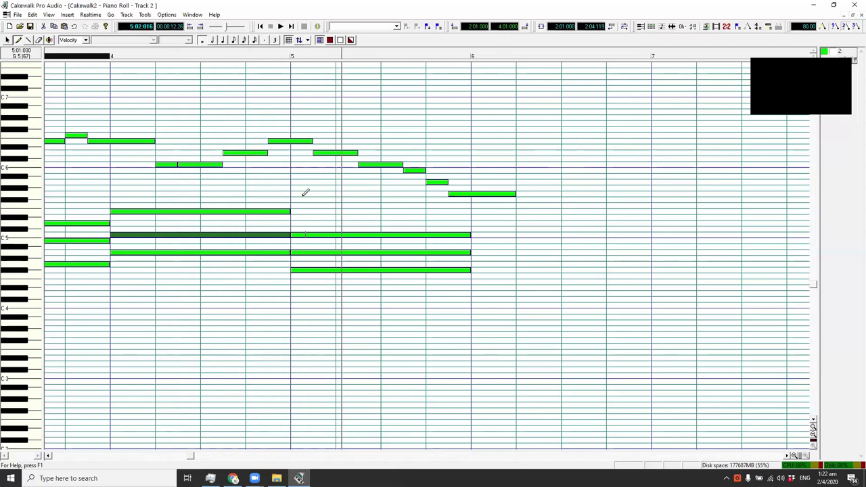
left_click(30, 237)
left_click(32, 254)
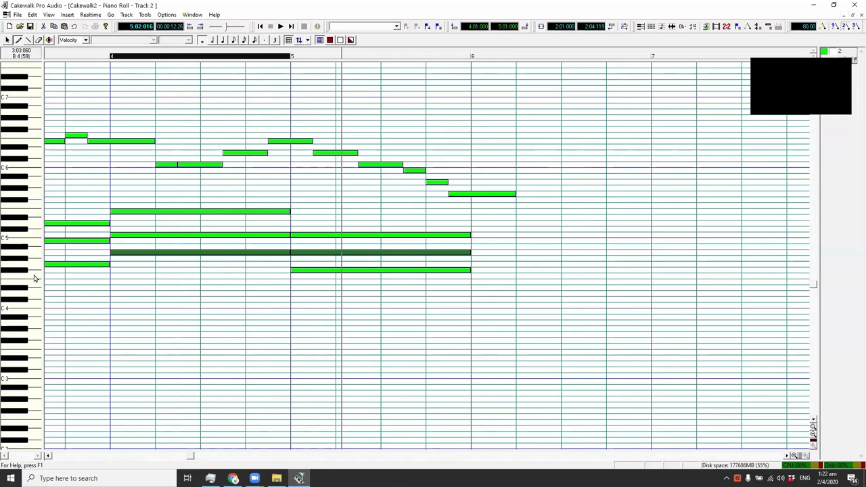
left_click(33, 278)
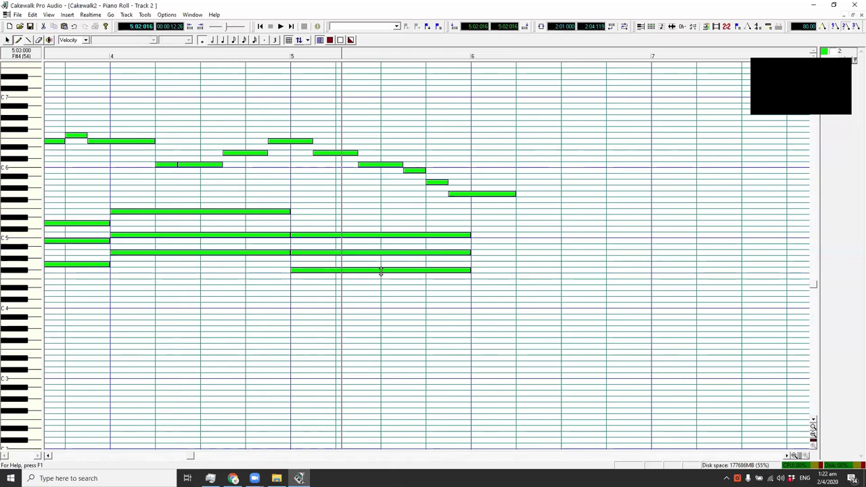
left_click_drag(381, 271, 381, 276)
Step: Play the corrected F major chord from 5:01:000, and again with the melody from late in measure 4
left_click(288, 58)
key("space")
key("space")
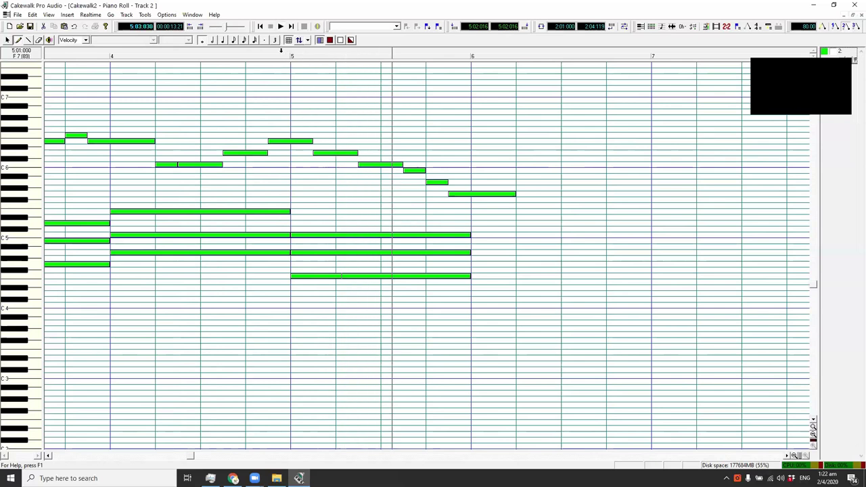
left_click(237, 58)
key("space")
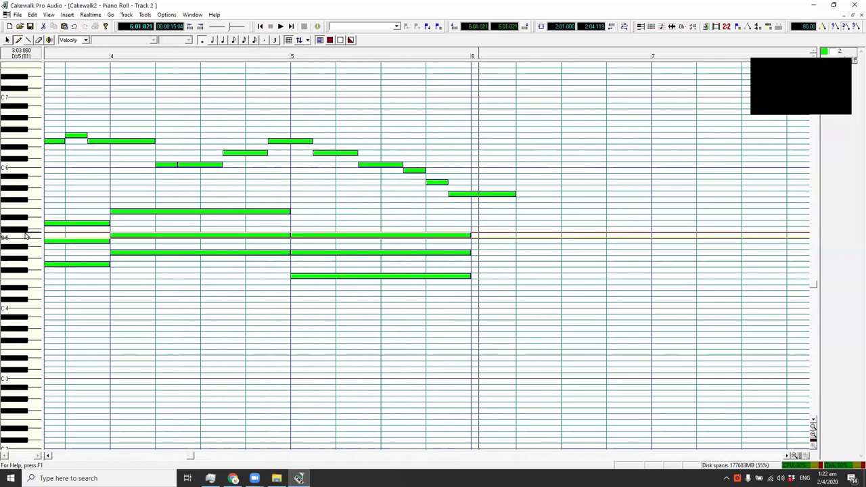
Step: Draw a C major chord of whole notes C5, E5 and G5 at 6:01:000
left_click(409, 235)
left_click(476, 232)
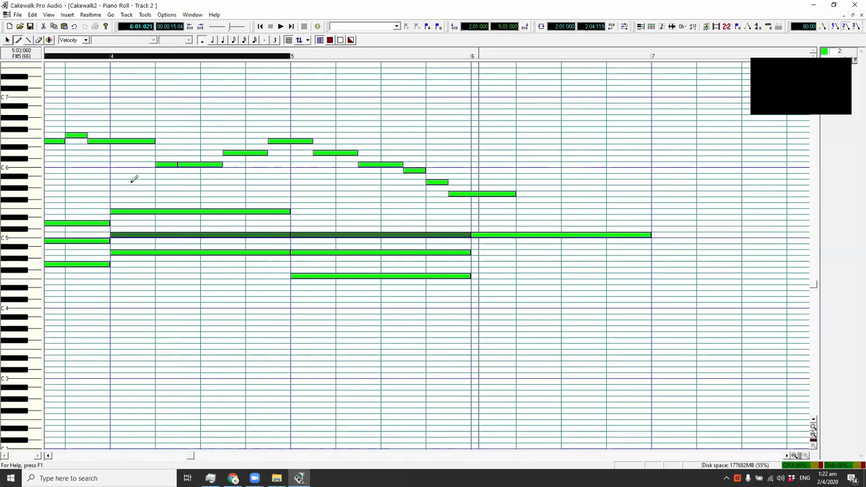
left_click(27, 213)
left_click(478, 211)
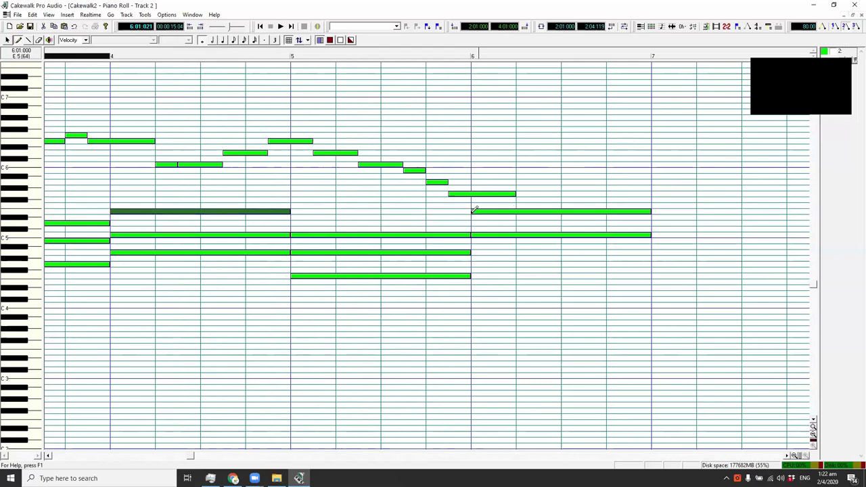
left_click(28, 196)
left_click(485, 195)
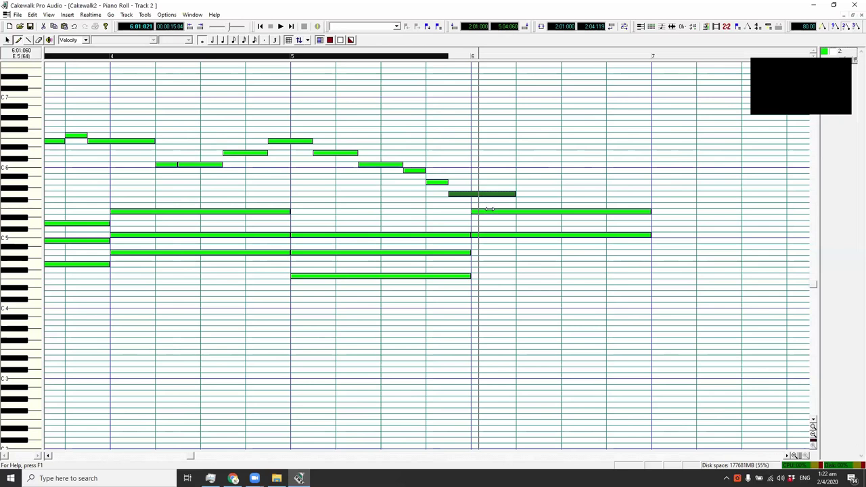
left_click(517, 188)
left_click_drag(517, 187, 474, 191)
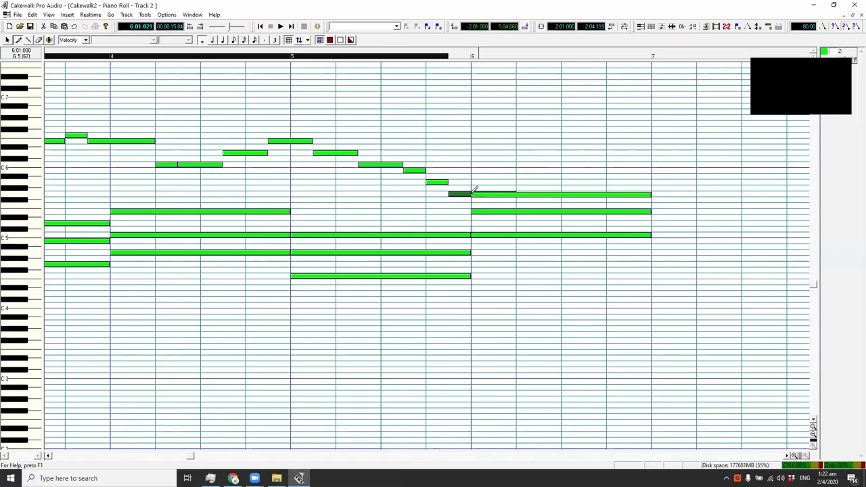
Step: Play the closing C major chord from the end of measure 5 and clear the note selection
left_click(444, 58)
key("space")
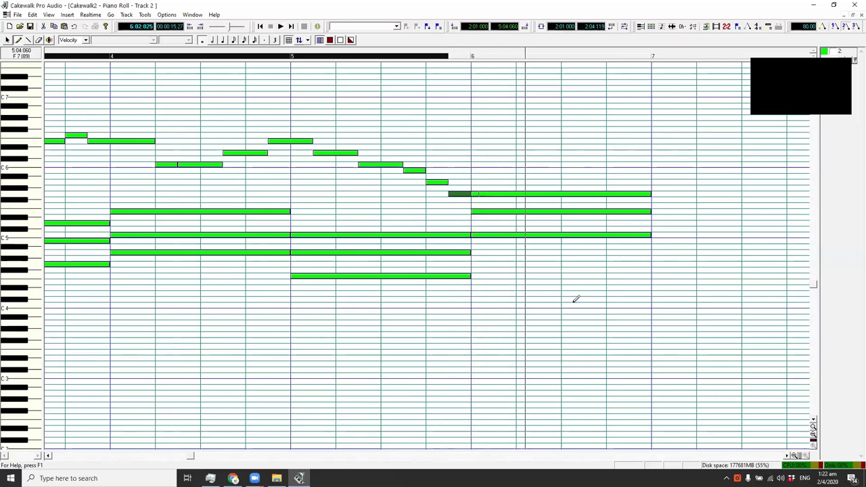
left_click(466, 183)
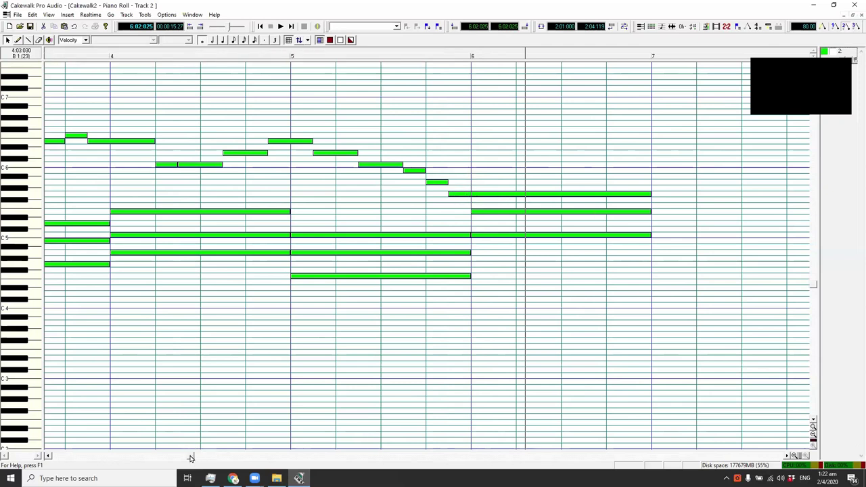
Step: Play the whole melody with its complete chord accompaniment from 2:01:000
left_click_drag(186, 458, 86, 471)
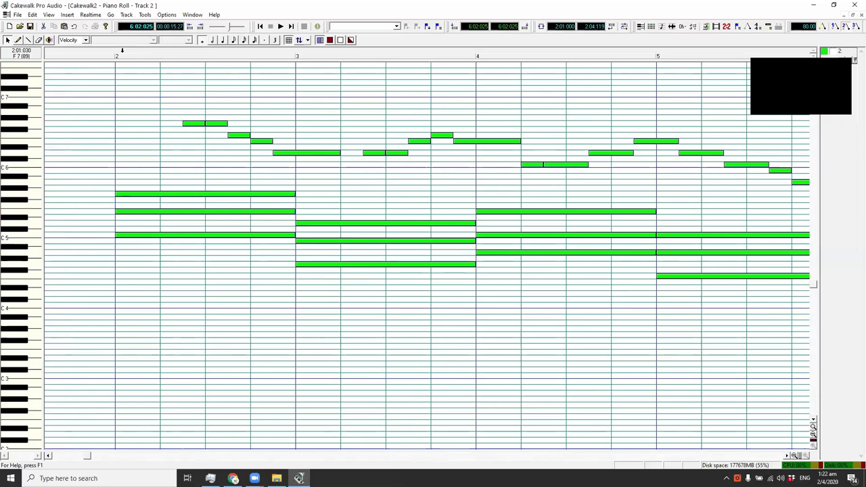
left_click(115, 57)
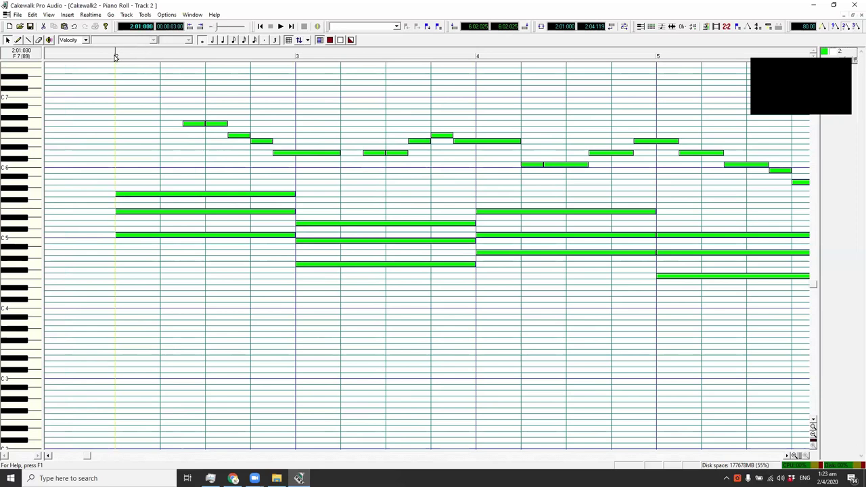
key("space")
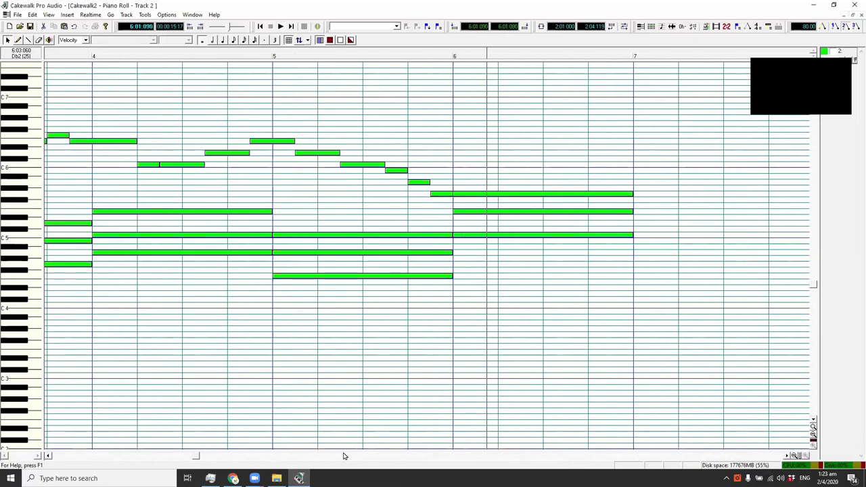
Step: Select all the chord notes in measures 2 to 4, leaving the melody notes unselected
left_click_drag(194, 459, 94, 467)
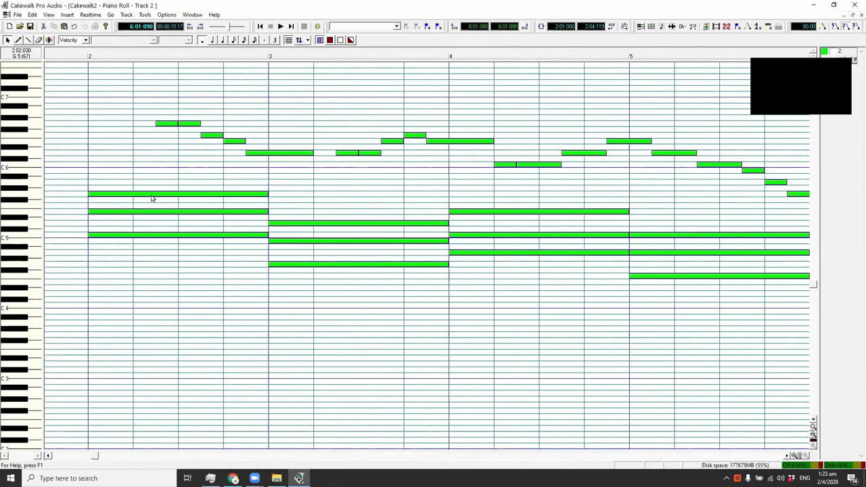
left_click_drag(73, 176, 418, 338)
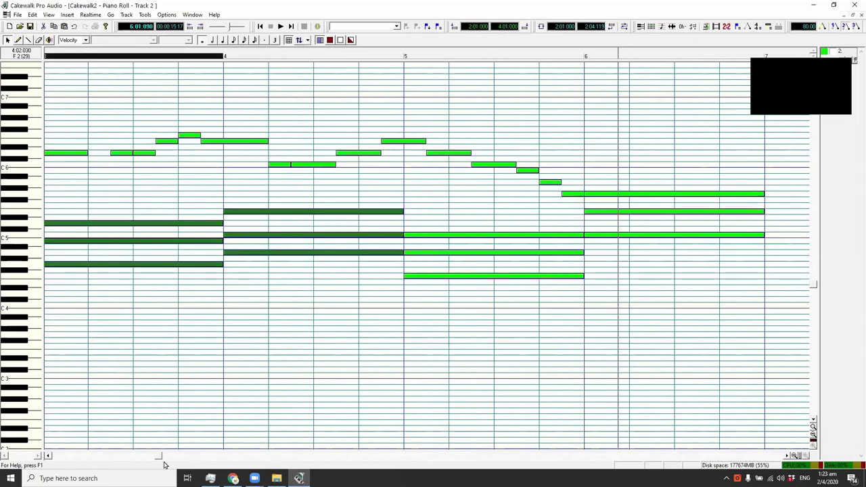
left_click_drag(157, 457, 88, 460)
Step: Apply the Cakewalk FX Velocity effect to the selected chord notes, changing their velocities by -15
left_click(32, 15)
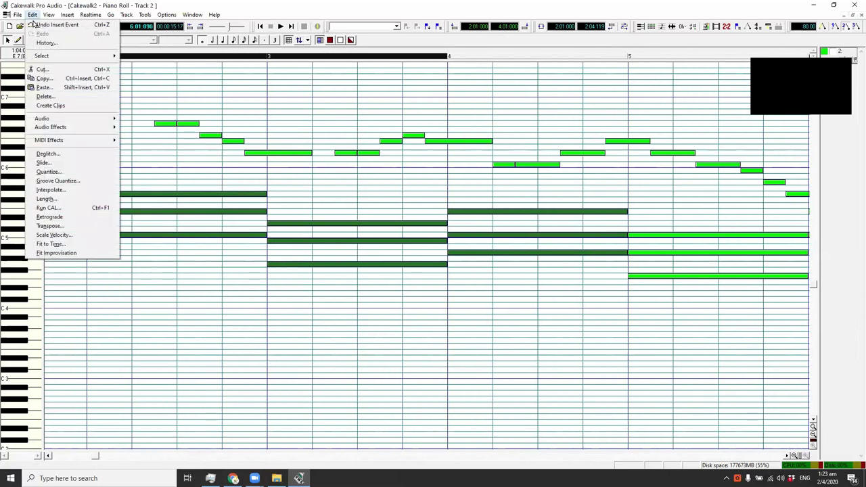
left_click(32, 15)
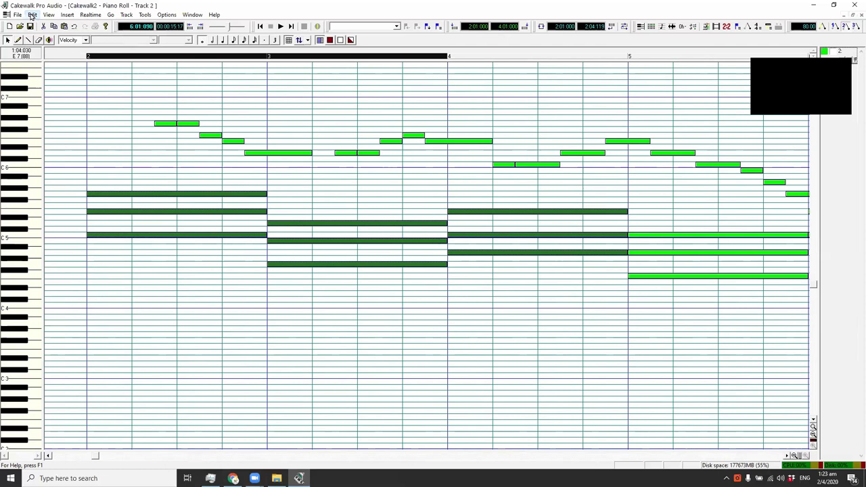
left_click(32, 15)
mouse_move(83, 142)
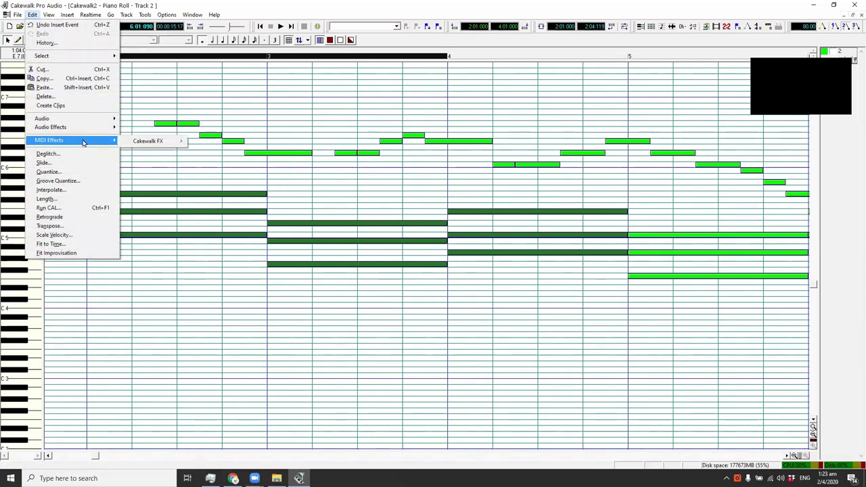
mouse_move(182, 141)
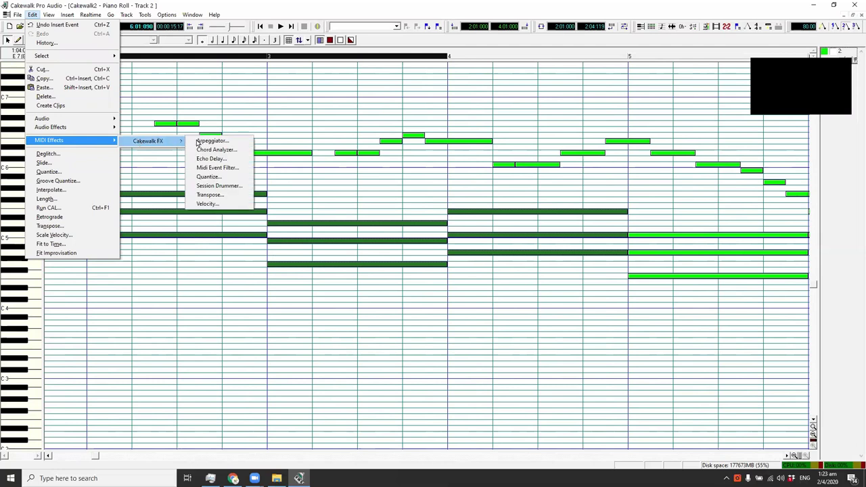
left_click(229, 207)
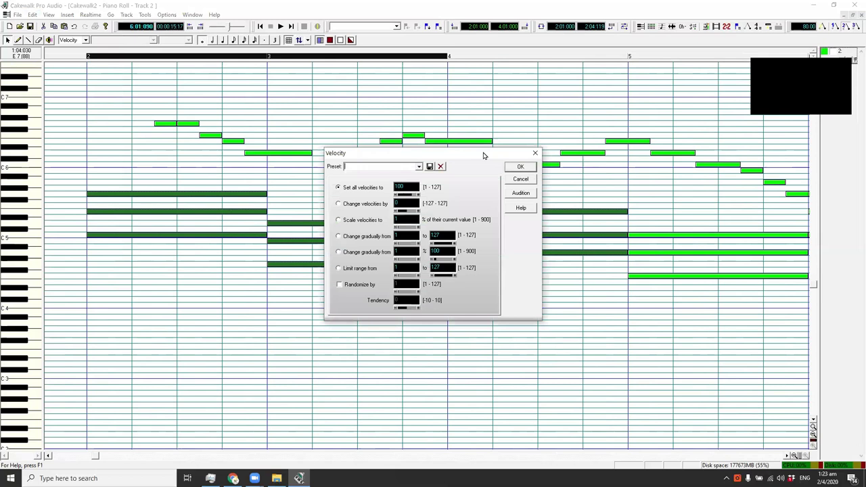
left_click_drag(483, 155, 522, 156)
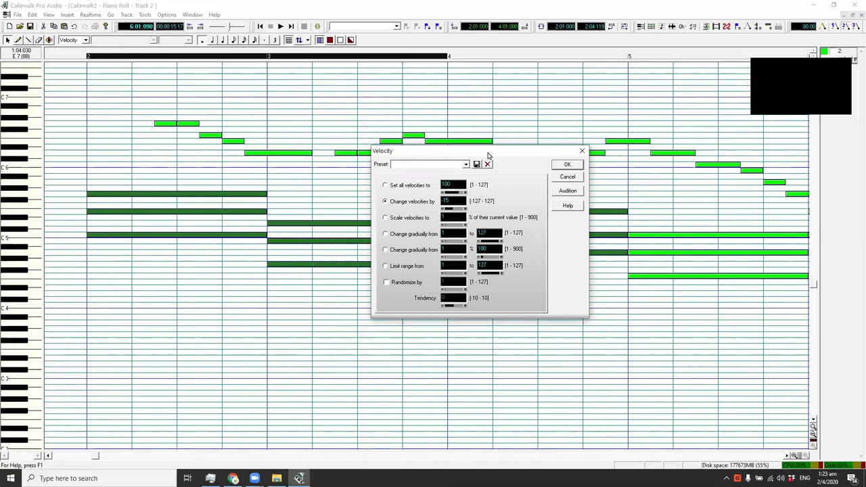
left_click_drag(488, 156, 437, 229)
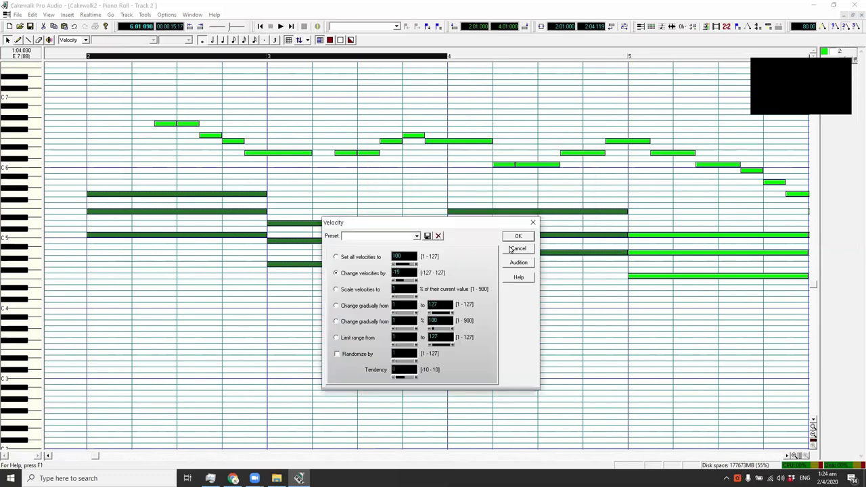
left_click(516, 239)
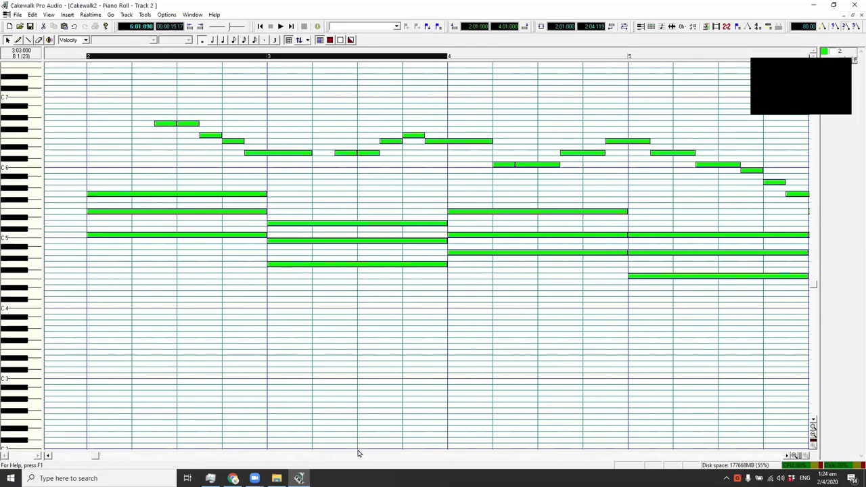
Step: Reveal the note velocities beneath the piano roll, play the softened chords with the melody from 2:01:000, and return to the track overview
left_click_drag(357, 450, 350, 368)
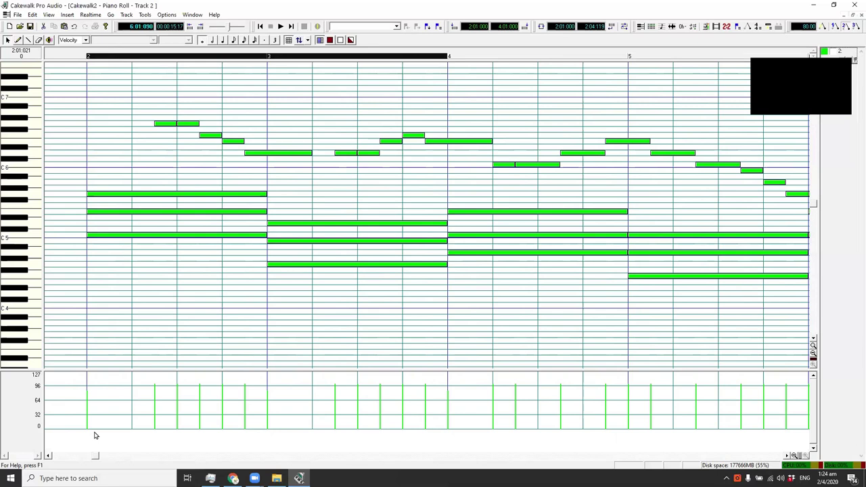
left_click(82, 58)
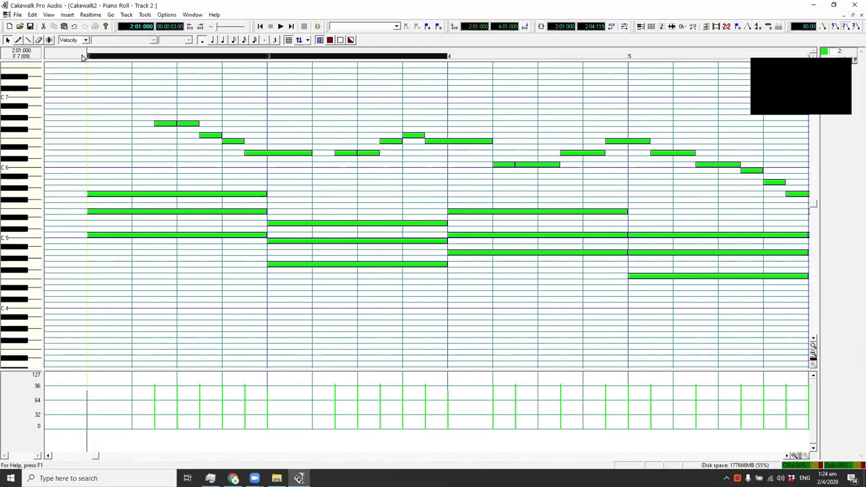
key("space")
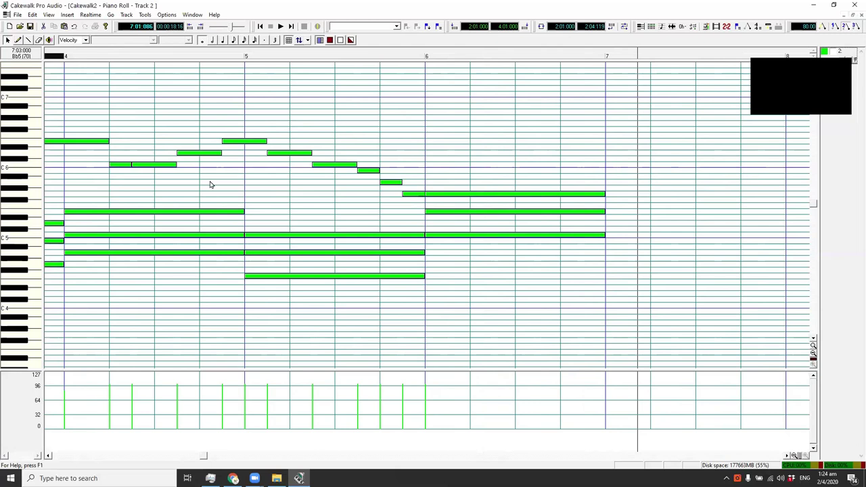
left_click_drag(202, 457, 112, 457)
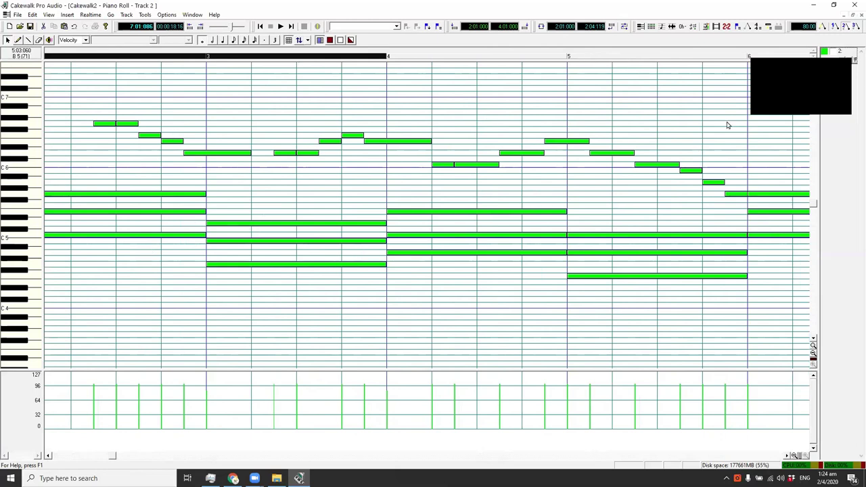
left_click(858, 15)
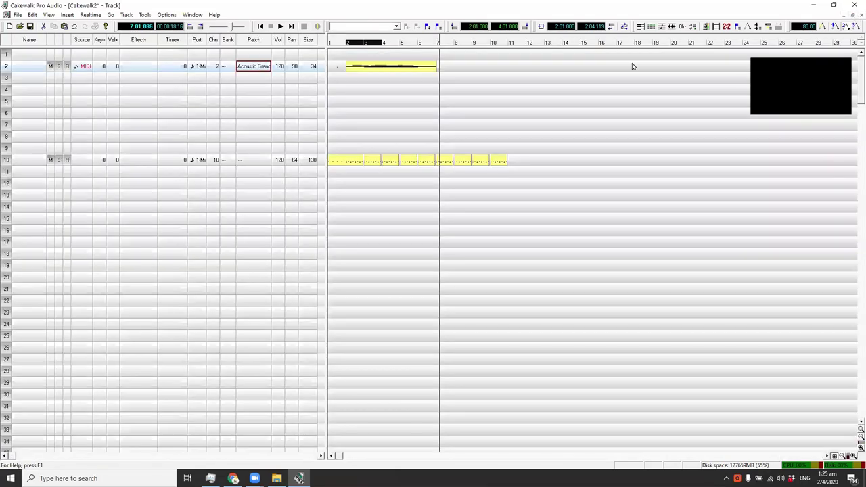
Step: Examine the melody clip on track 2 and the separate drum clips along track 10
left_click(423, 101)
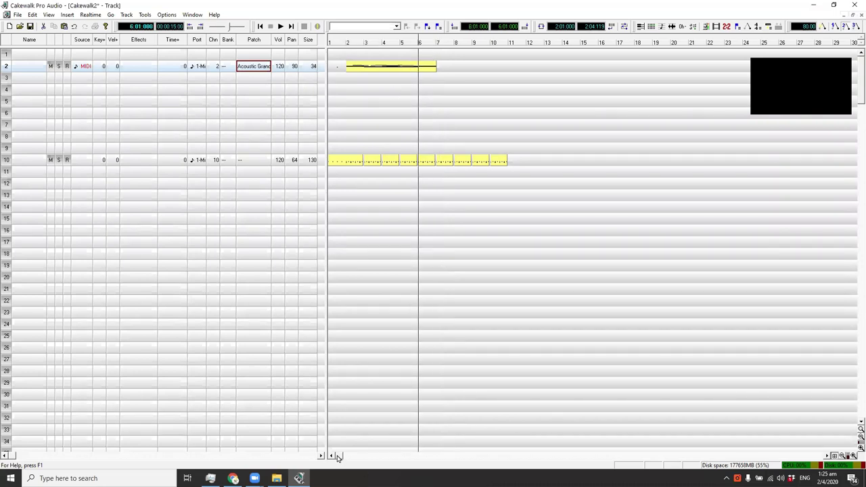
left_click(385, 71)
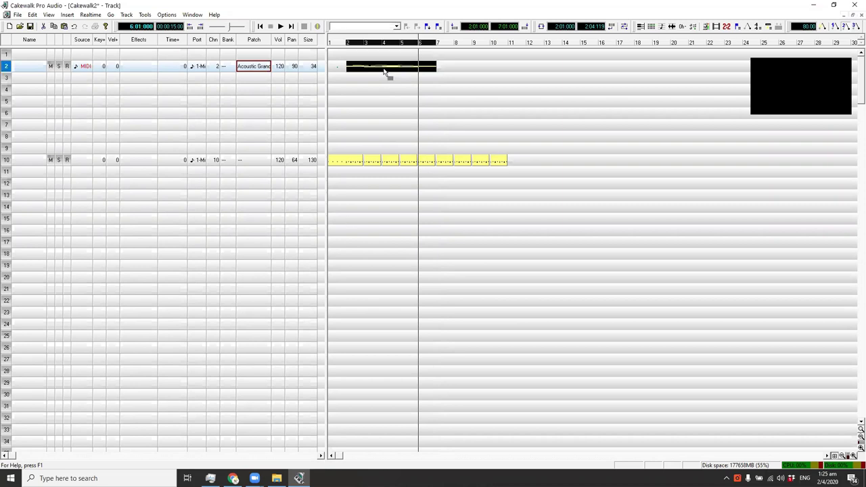
left_click(393, 161)
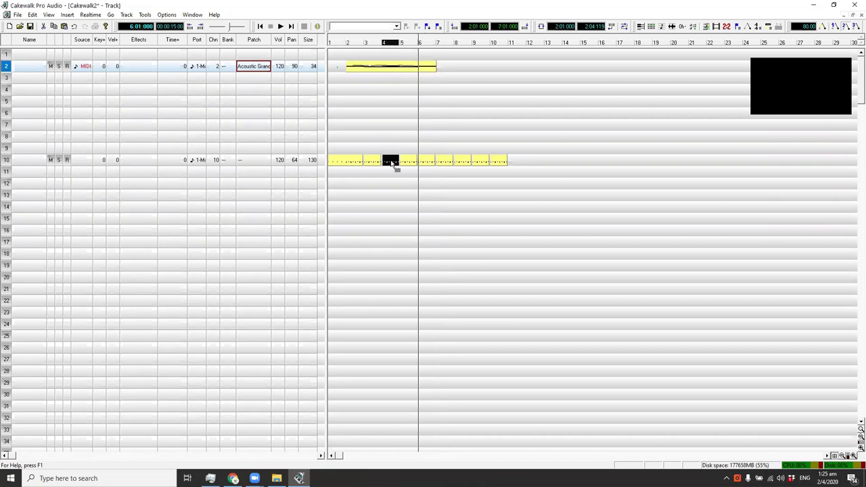
left_click(547, 178)
left_click(501, 164)
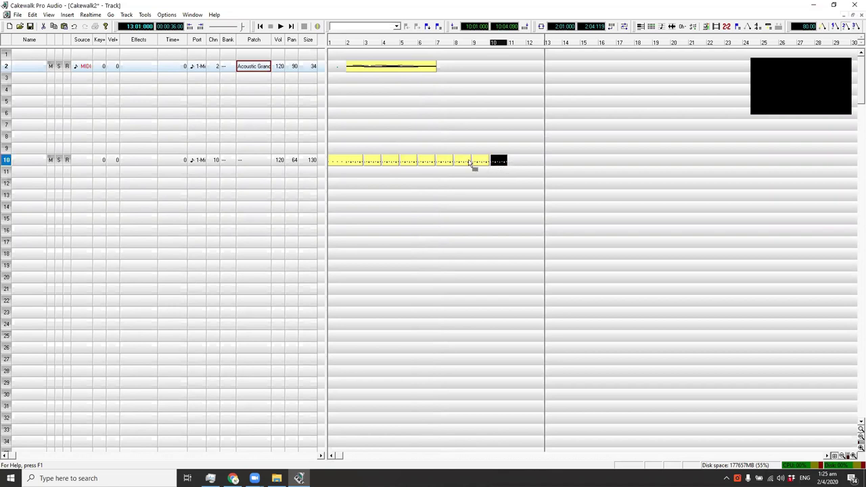
left_click(463, 163)
left_click(443, 164)
left_click(427, 163)
left_click(408, 164)
left_click(390, 164)
left_click(356, 164)
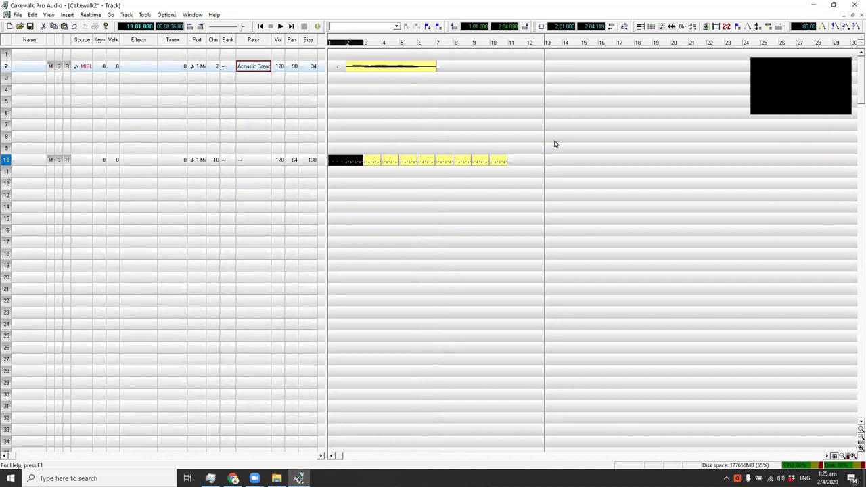
Step: Combine all the drum clips on track 10 into a single clip and clear the selection
left_click_drag(546, 140, 310, 196)
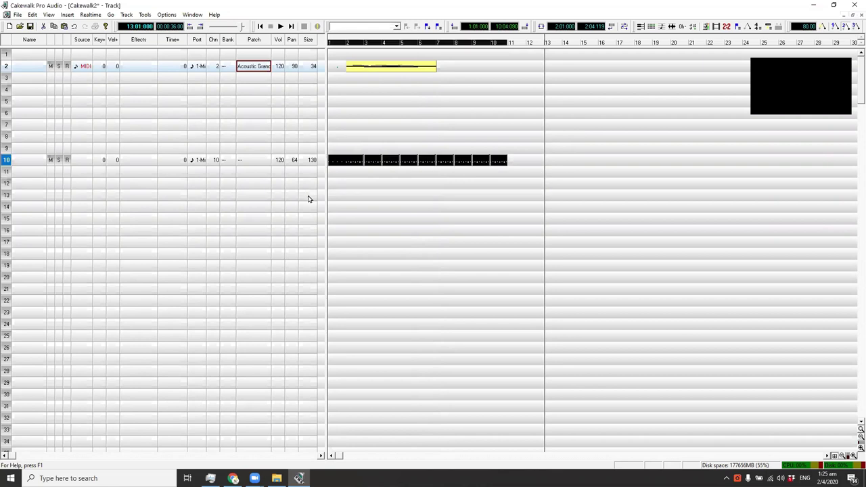
left_click_drag(409, 168, 410, 163)
right_click(410, 163)
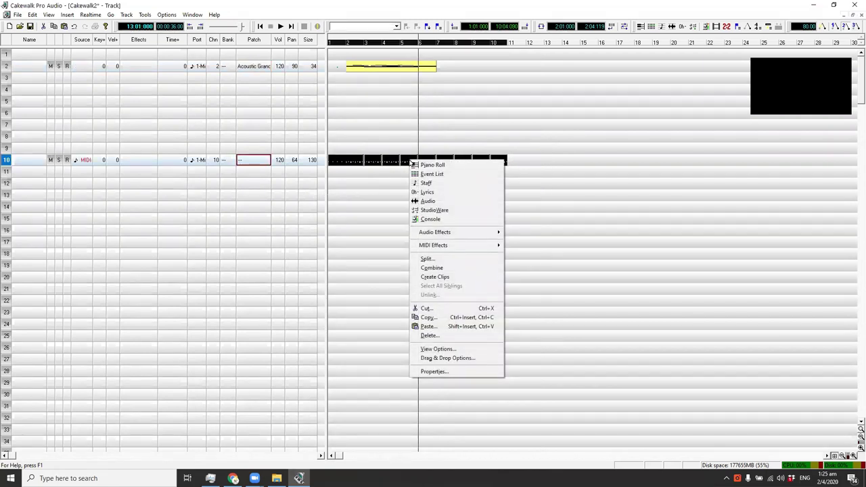
left_click(456, 269)
left_click(438, 201)
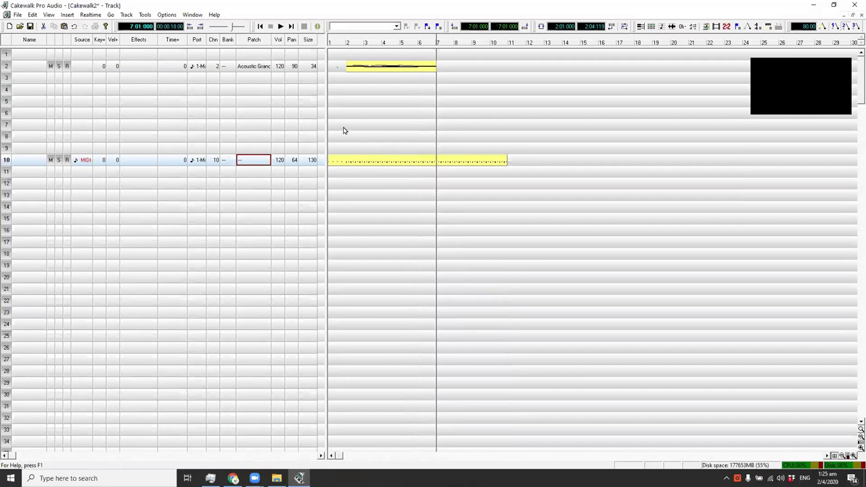
Step: Assign track 3 to channel 3 and give it the Electric Bass (finger) patch
left_click(213, 78)
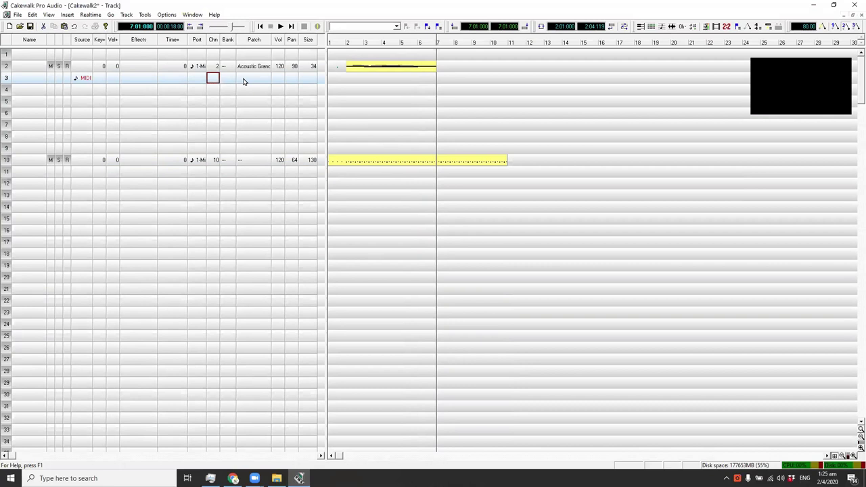
type("3")
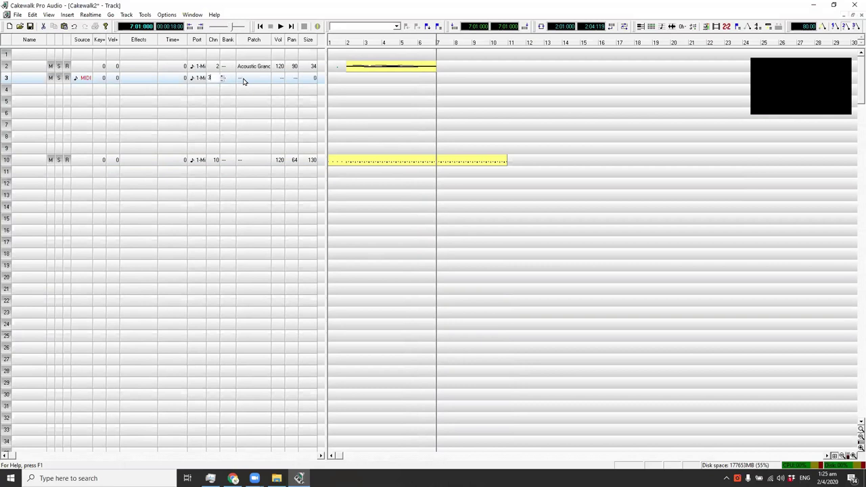
left_click(243, 80)
double_click(244, 79)
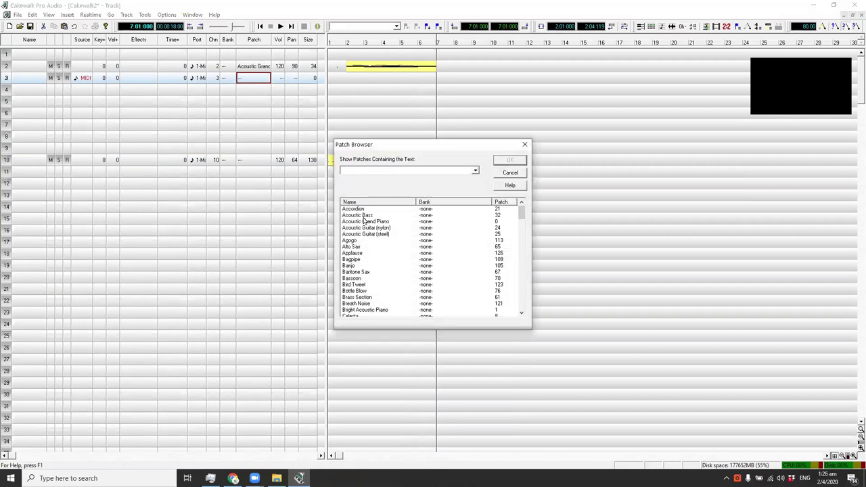
type("bass")
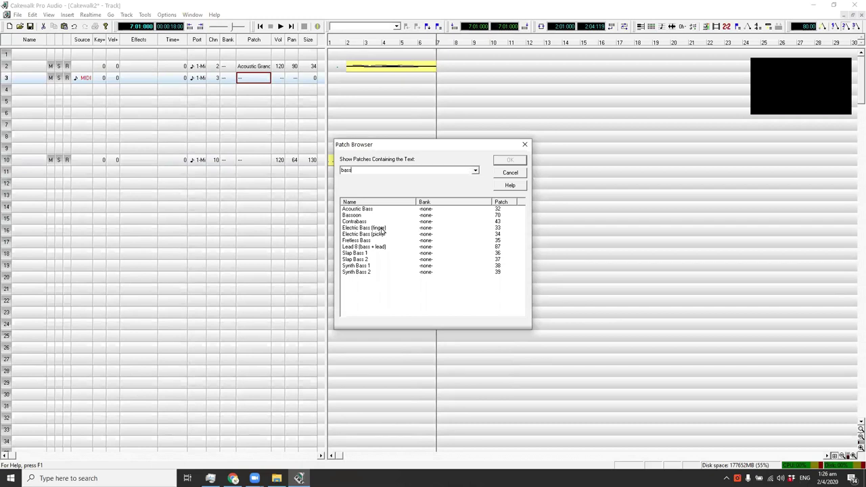
left_click(358, 231)
left_click(510, 162)
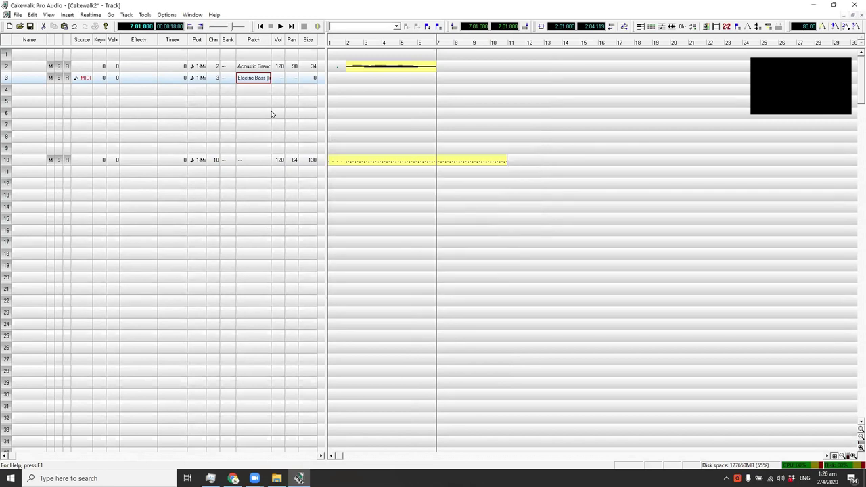
Step: Set track 3's volume to 120 and its pan to 68
left_click(279, 79)
double_click(278, 79)
key("Return")
key("Right")
type("68")
key("Return")
Step: Show track 3 in the piano roll at its low octaves and play the song from 2:01:000
left_click(640, 27)
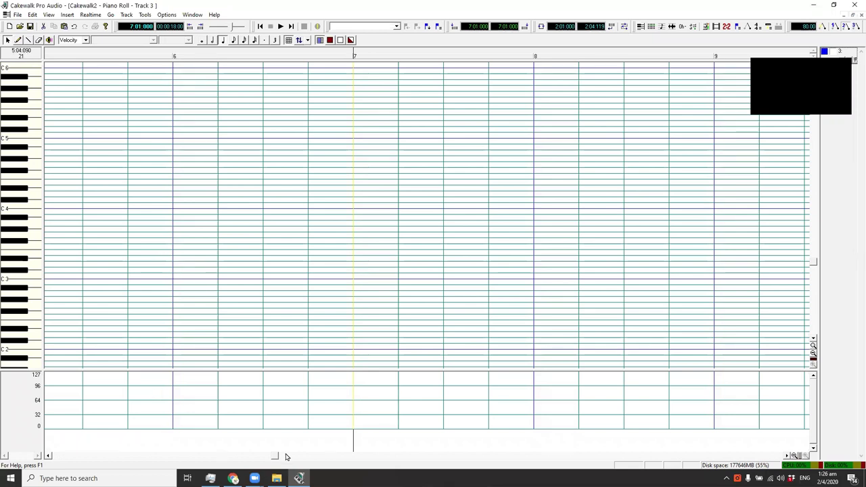
left_click_drag(271, 458, 49, 460)
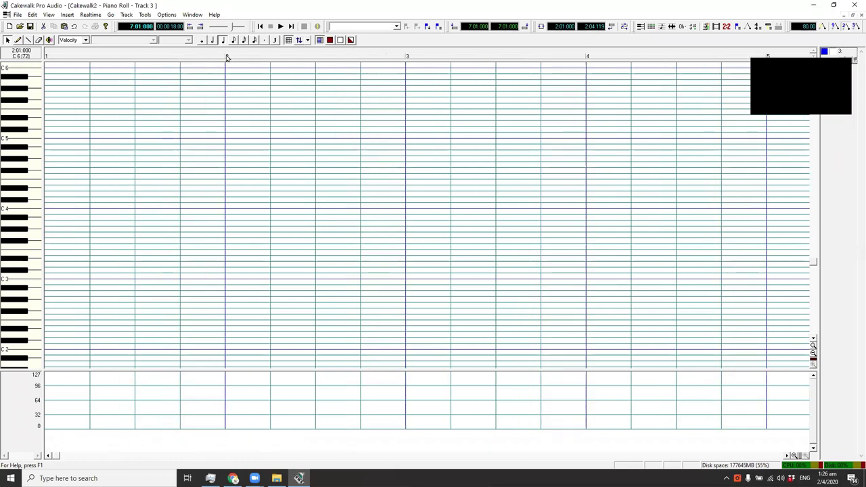
left_click(226, 55)
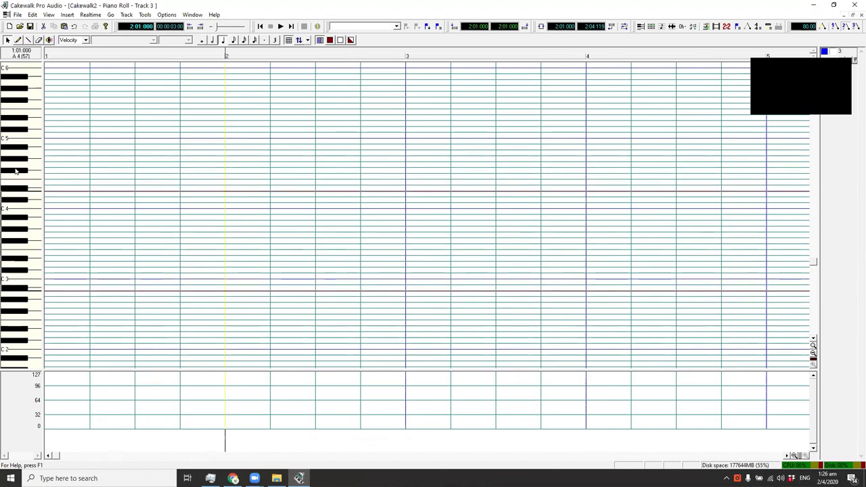
scroll(7, 269, "down", 1)
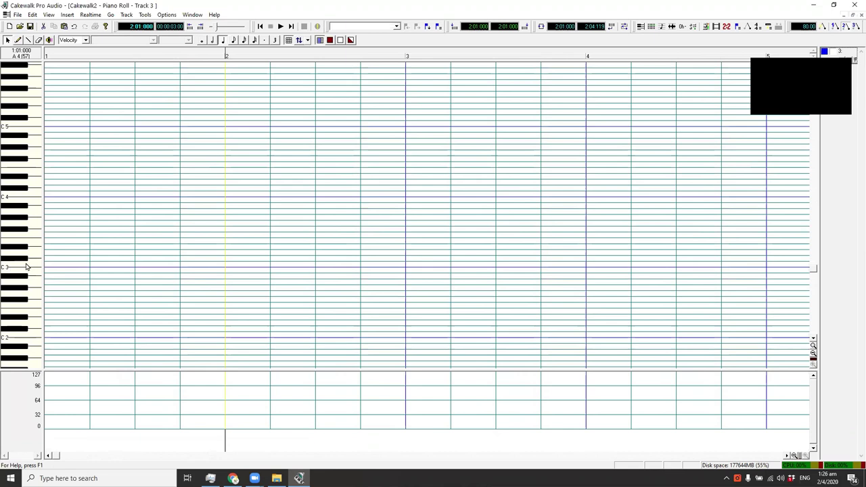
scroll(25, 266, "down", 5)
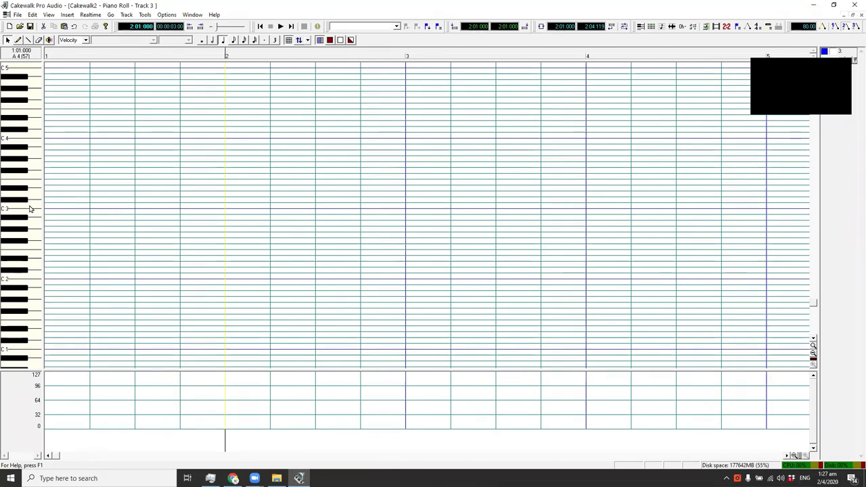
key("space")
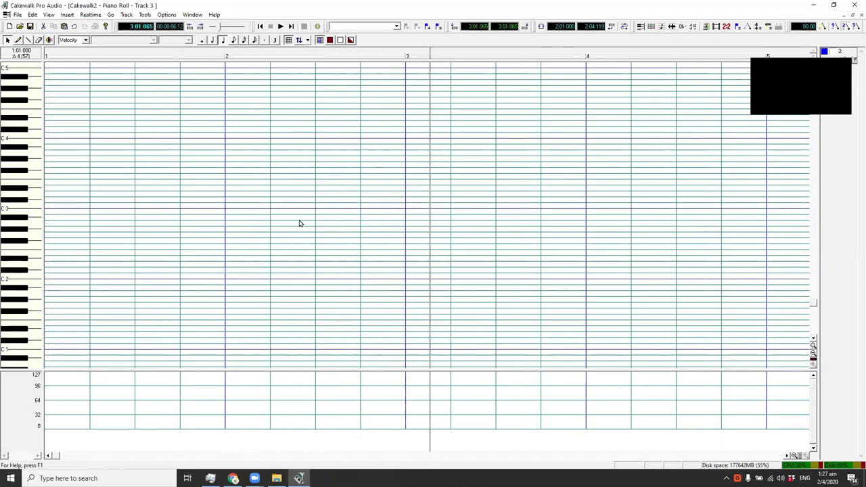
Step: Draw a C3 bass note at 2:01:000 and extend it to fill measure 2
left_click(22, 40)
left_click(226, 205)
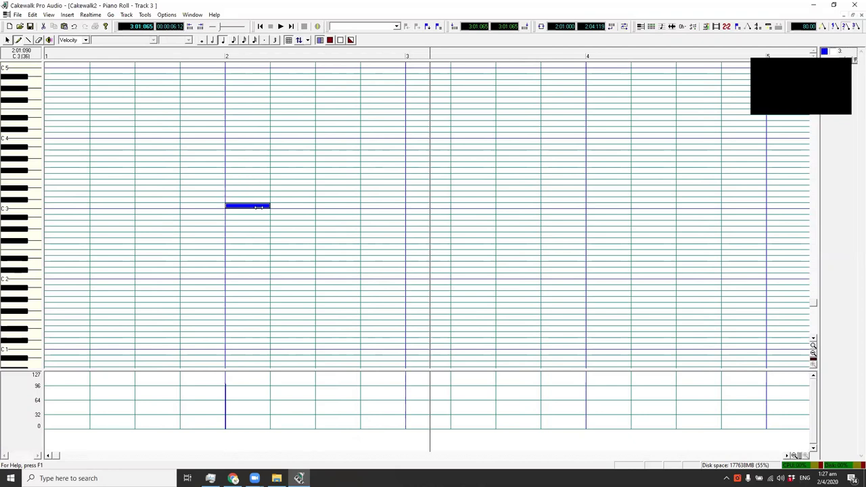
left_click_drag(258, 208, 404, 219)
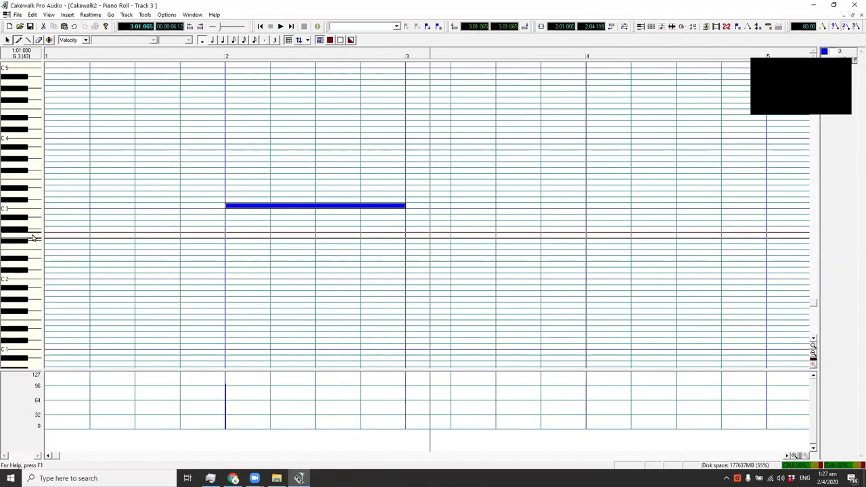
Step: Add full-measure bass notes G2, A2, F2 and C3 in measures 3, 4, 5 and 6
left_click(408, 235)
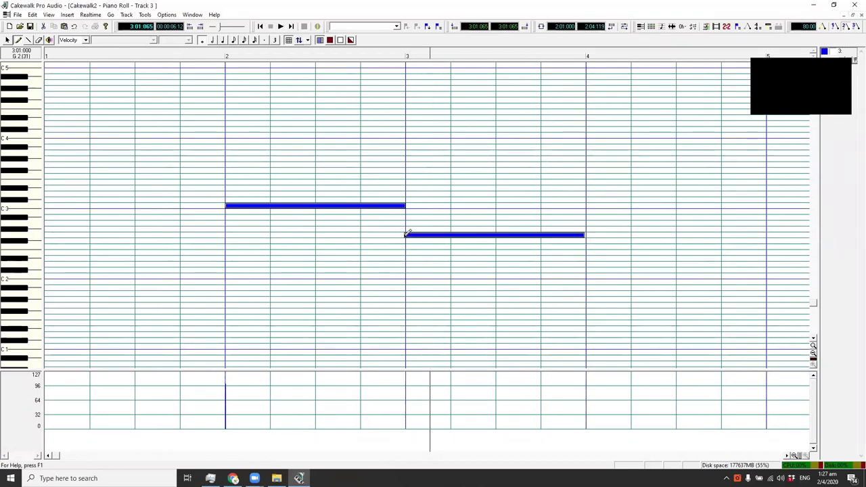
left_click(589, 224)
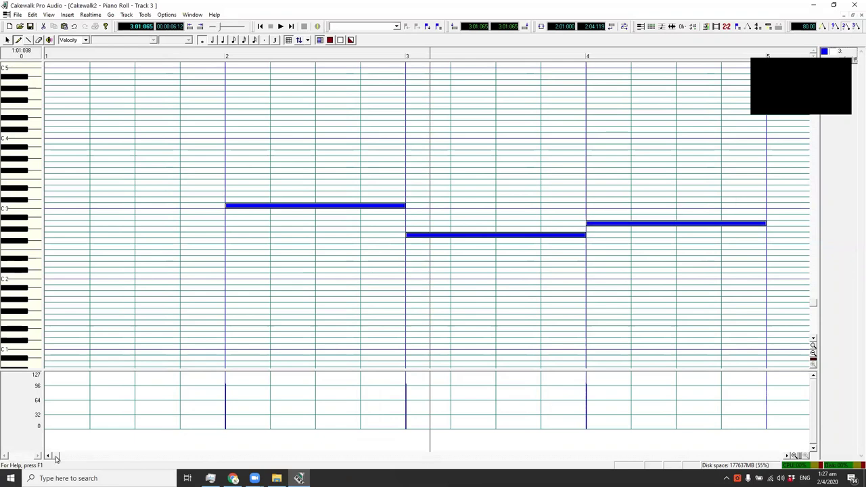
left_click_drag(57, 456, 202, 457)
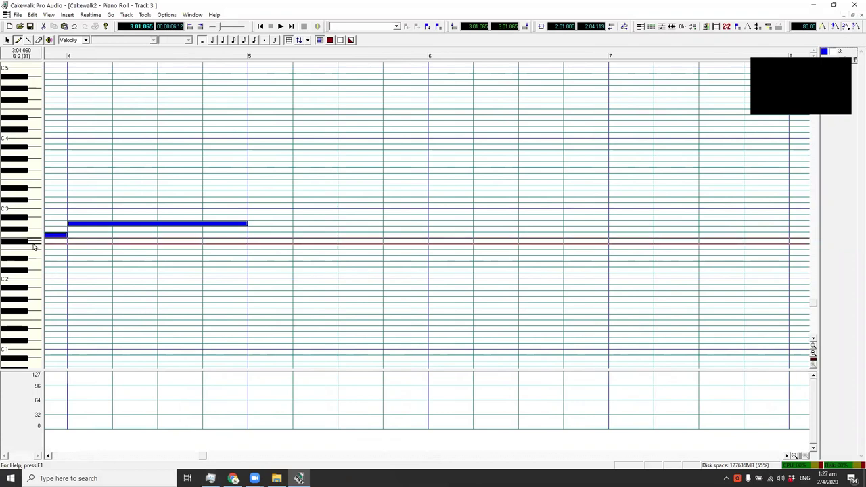
left_click(249, 247)
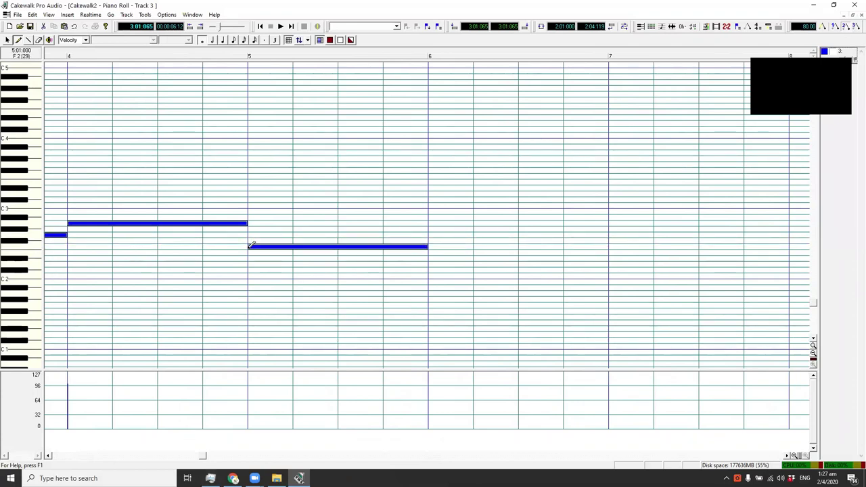
left_click(429, 206)
Step: Play the bass line with the other tracks from the start of measure 2, and select its clip in the track overview
left_click_drag(204, 459, 79, 459)
left_click(147, 58)
key("space")
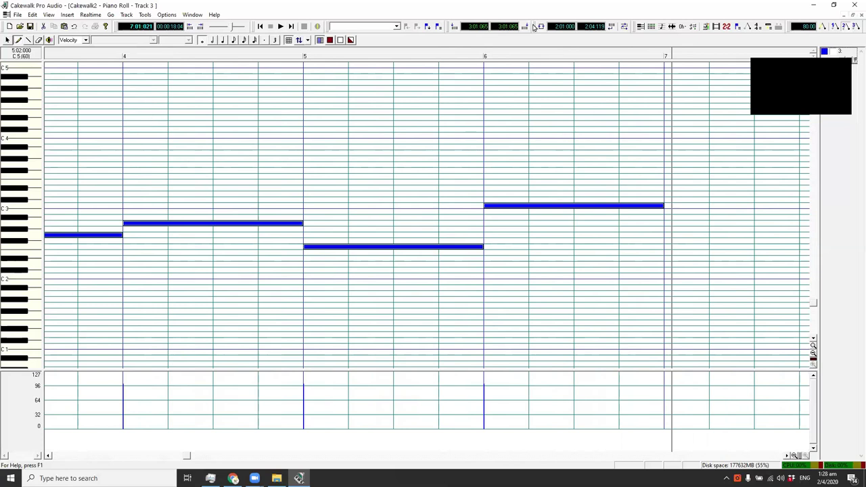
left_click(853, 18)
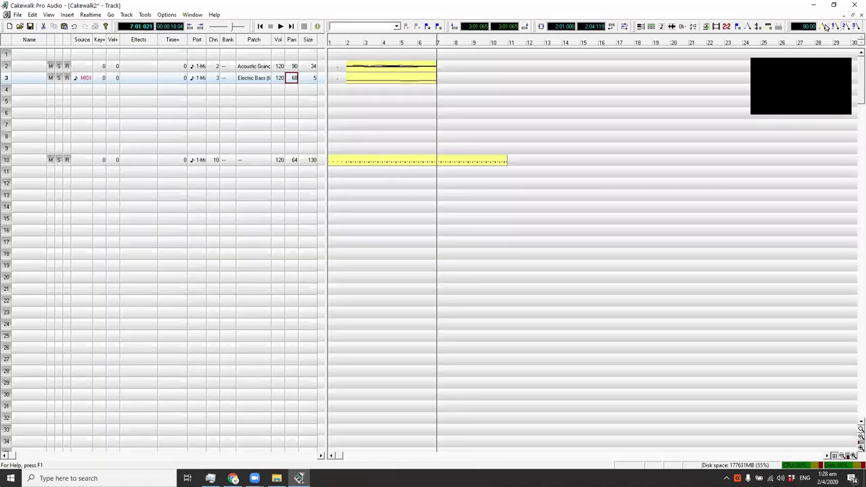
left_click(378, 84)
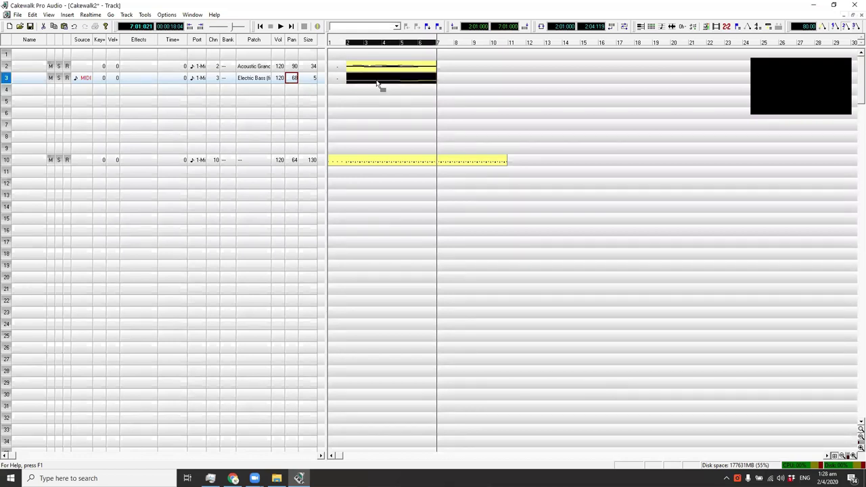
Step: Set up track 4 as a MIDI track and assign it the SynthStrings 1 patch
left_click(214, 91)
double_click(214, 91)
left_click(250, 92)
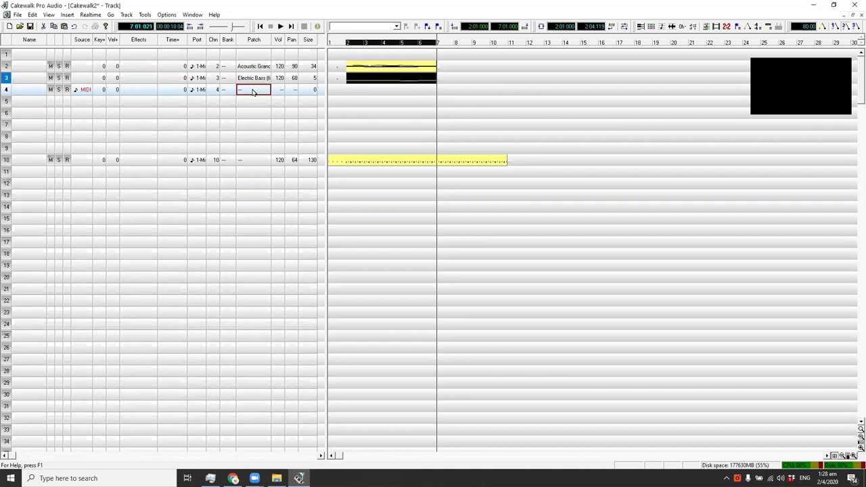
key("Return")
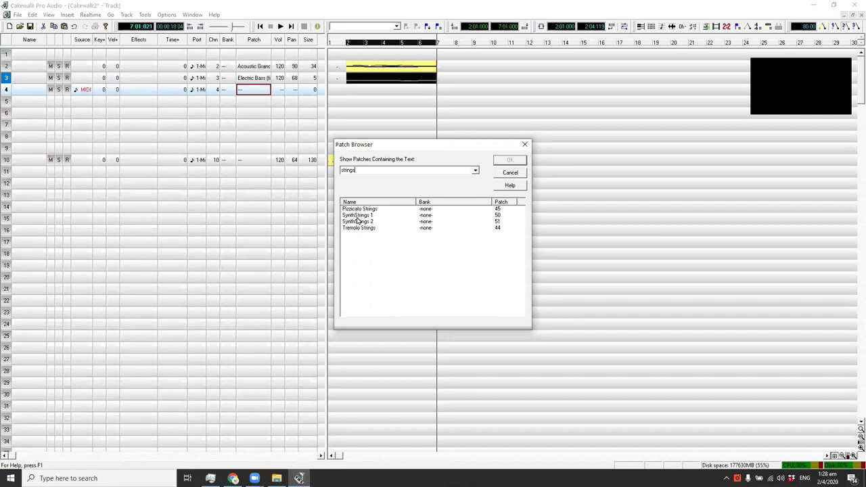
left_click(361, 217)
left_click(509, 160)
Step: Set track 4's volume to 120 and its pan to 80
left_click(280, 91)
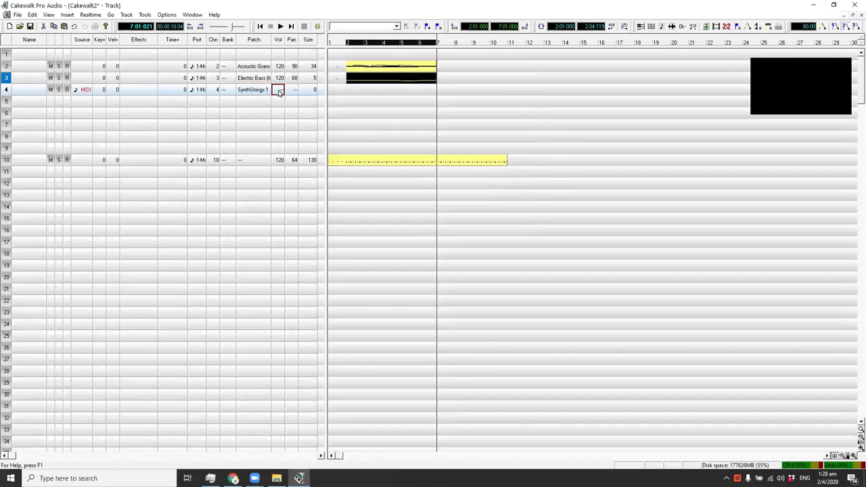
left_click(280, 90)
type("120")
key("Return")
key("Right")
type("80")
key("Return")
Step: Show track 4 in the piano roll and draw a C5 note at 2:01:000 that fills measure 2
left_click(347, 89)
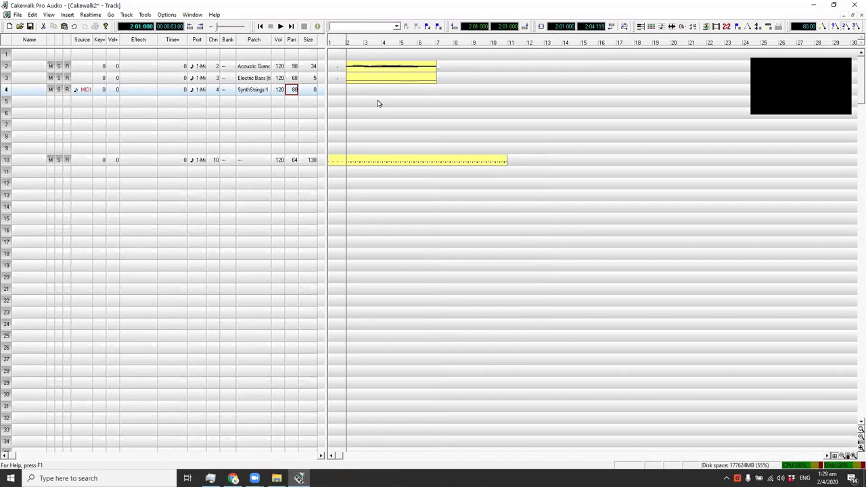
left_click(641, 27)
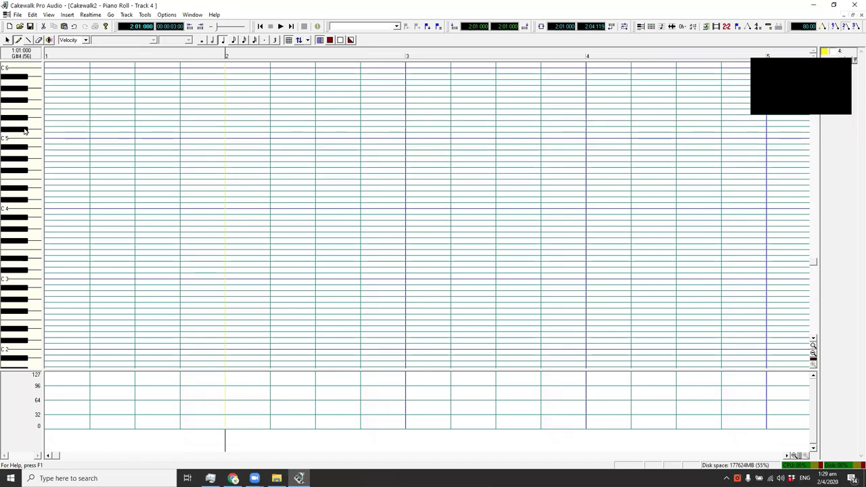
scroll(24, 130, "up", 1)
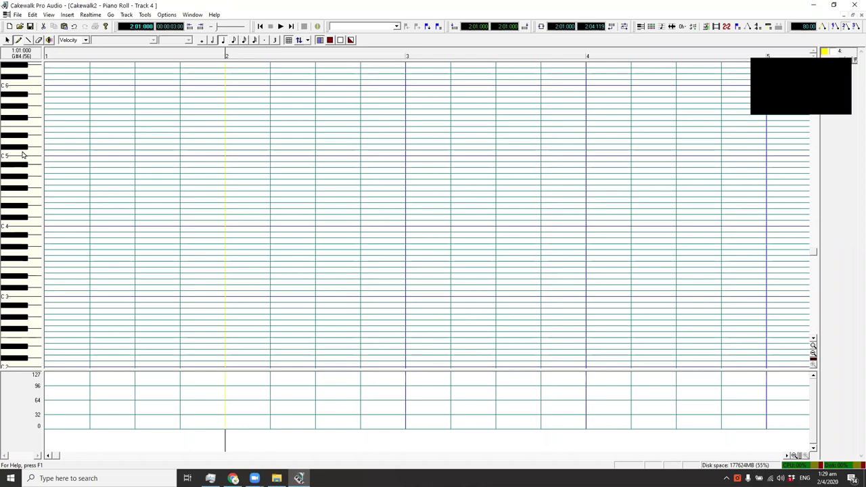
left_click(22, 155)
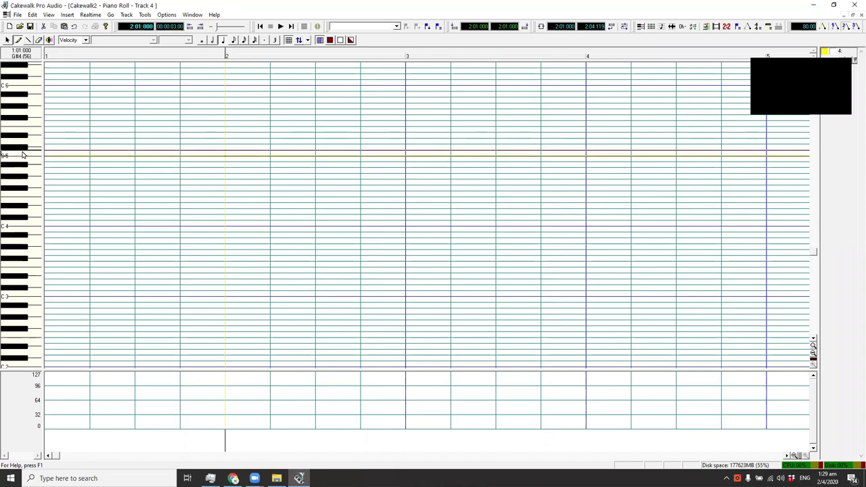
left_click(227, 152)
left_click_drag(268, 153, 406, 155)
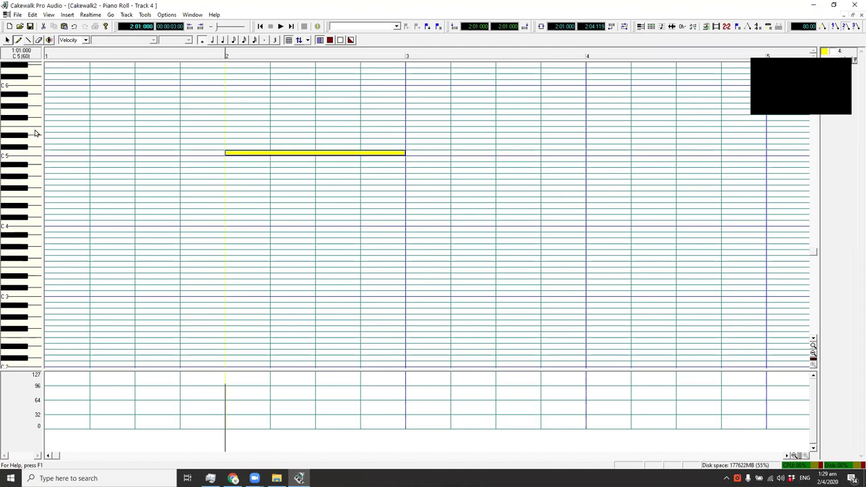
Step: Add full-measure E5 and G5 notes above the C5 in measure 2 and play the chord
left_click(226, 129)
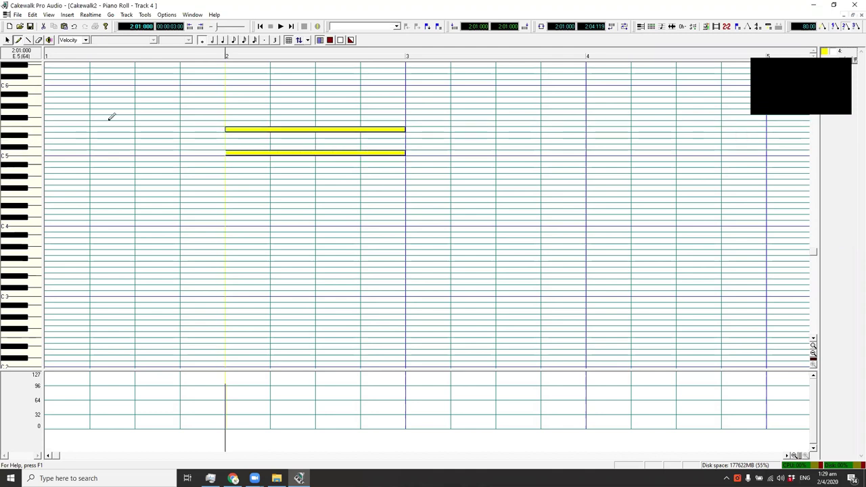
left_click(224, 111)
key("space")
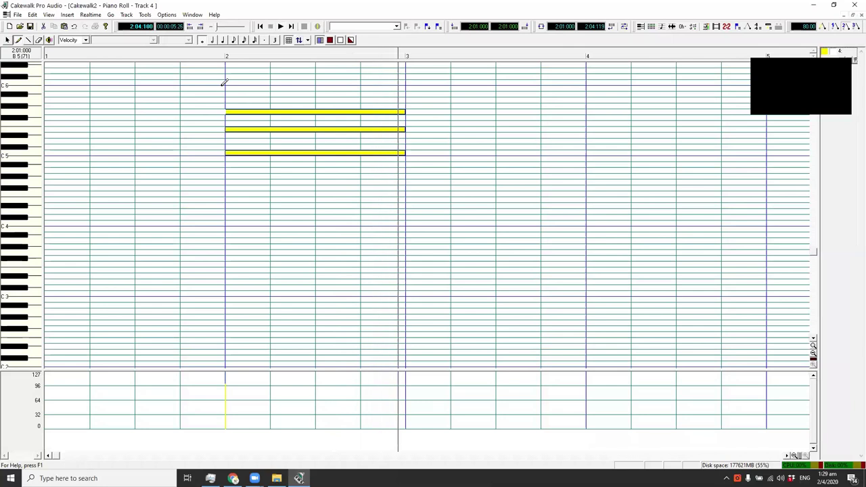
Step: Lower the velocities of the three measure 2 chord notes with the Velocity MIDI effect and play the result
left_click_drag(208, 93, 459, 206)
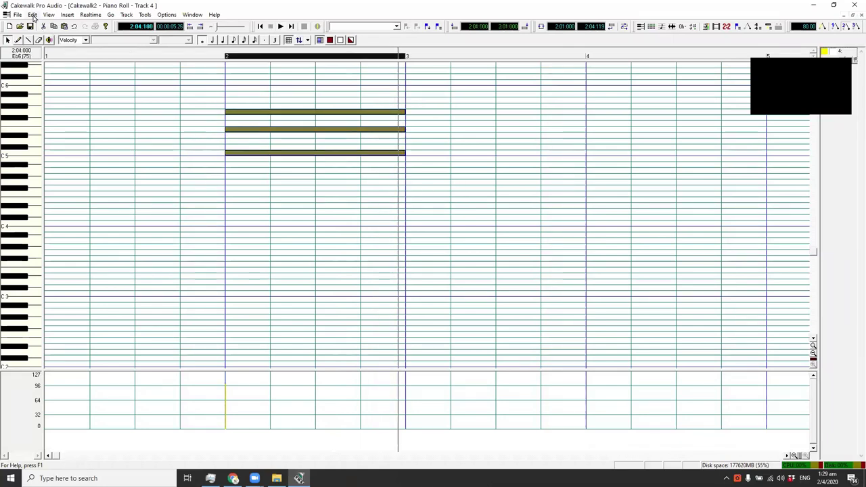
left_click(32, 15)
mouse_move(108, 140)
mouse_move(145, 141)
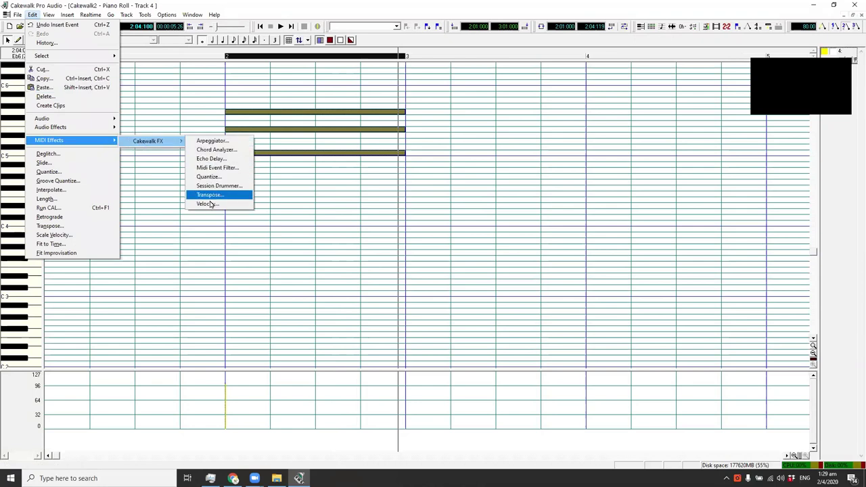
left_click(209, 205)
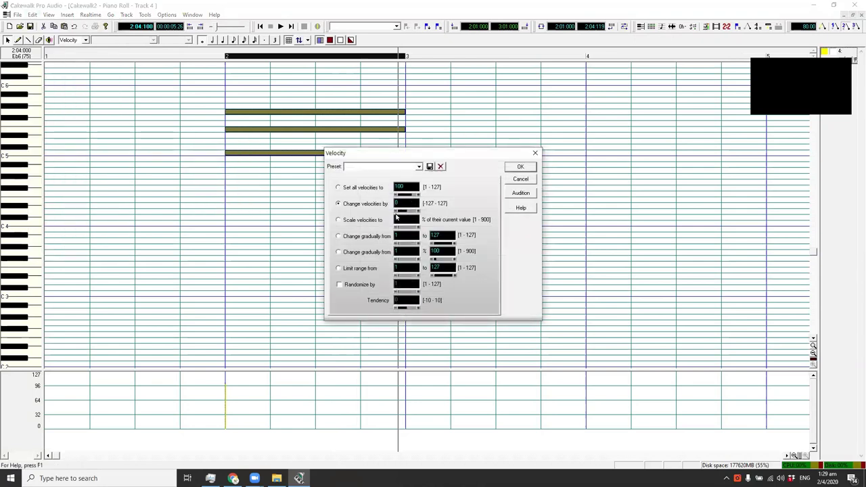
left_click(397, 212)
left_click(521, 168)
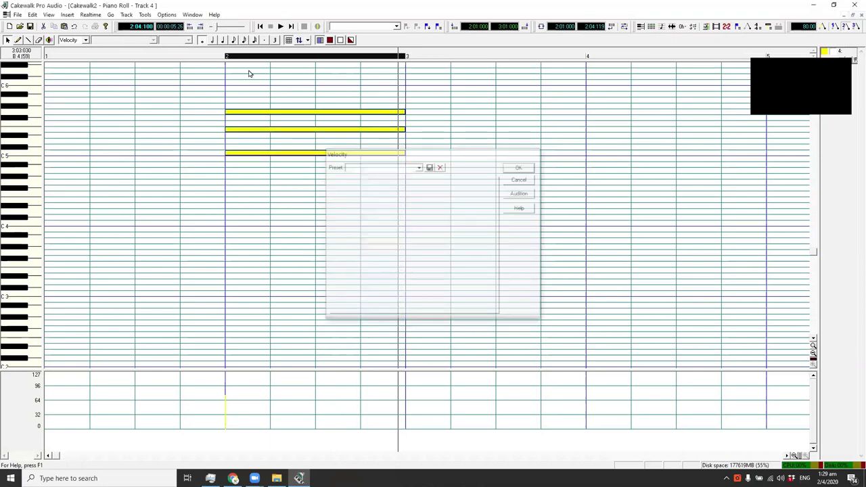
key("space")
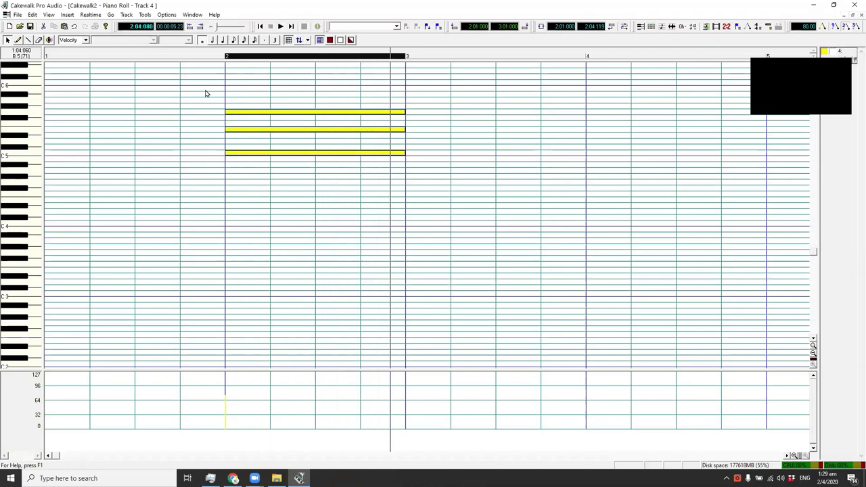
Step: Draw a full-measure chord of G4, B4 and D5 in measure 3 of the strings track
scroll(206, 93, "right", 2)
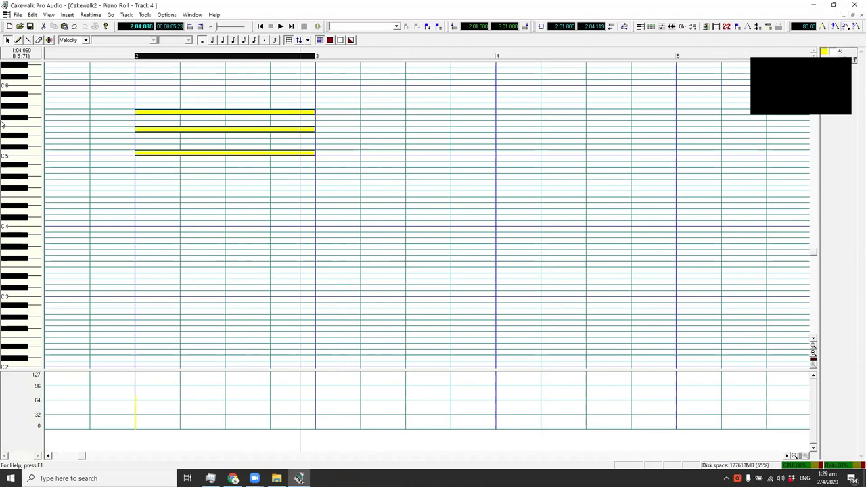
left_click(20, 41)
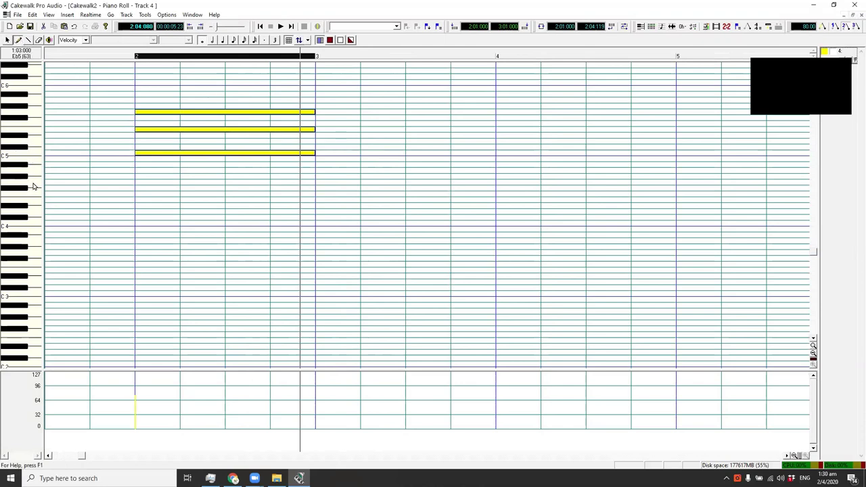
left_click(317, 182)
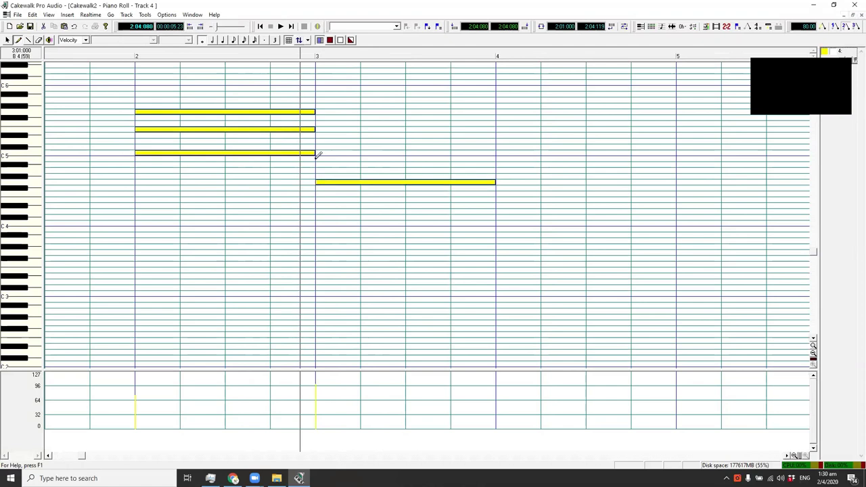
left_click(319, 158)
left_click(318, 141)
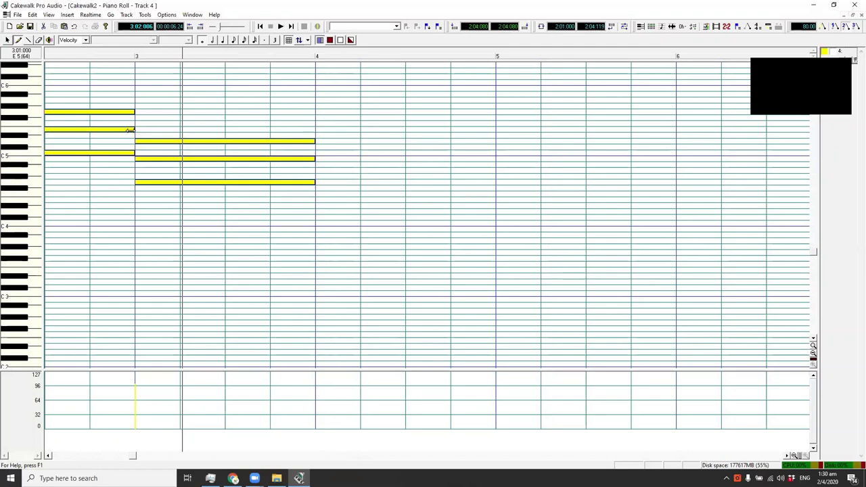
Step: Copy the three chord notes of measure 3 and paste them once at 4:01:000 on track 4
left_click_drag(125, 93, 379, 244)
left_click(31, 26)
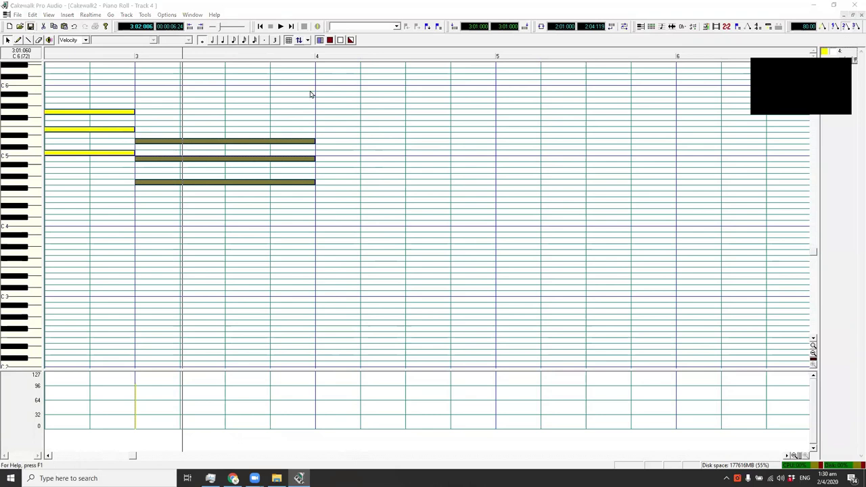
key("Escape")
left_click(53, 25)
left_click(466, 205)
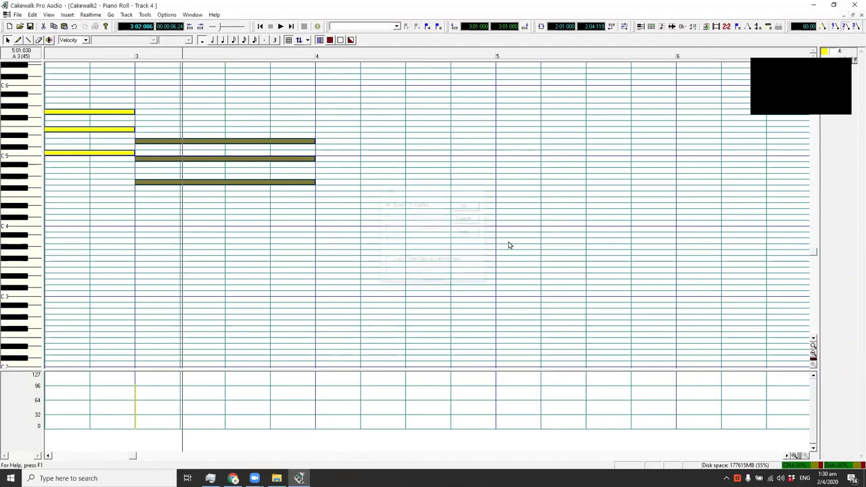
left_click(315, 58)
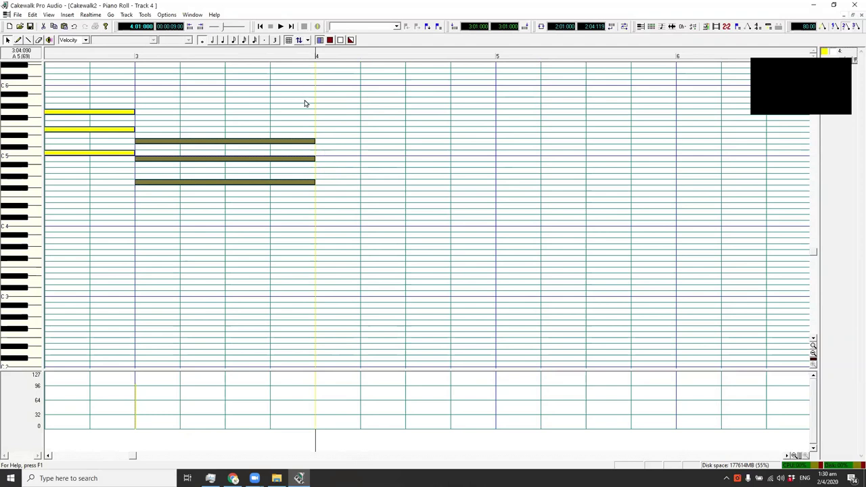
key("ctrl+v")
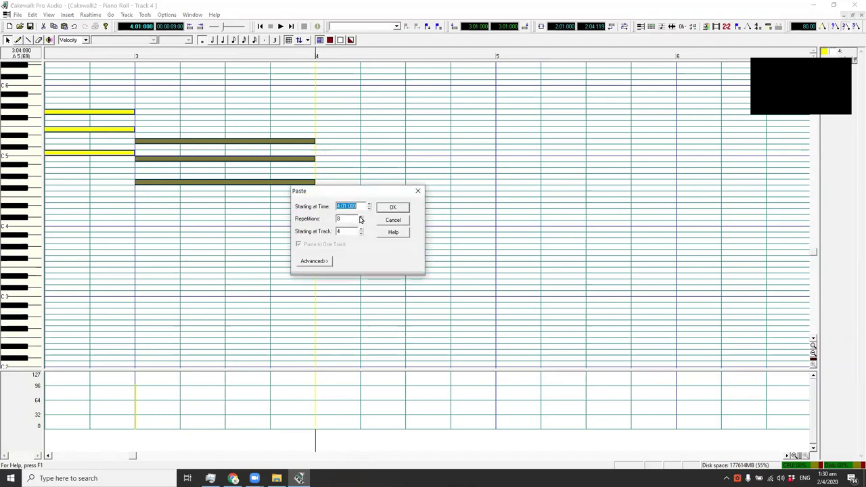
left_click(340, 218)
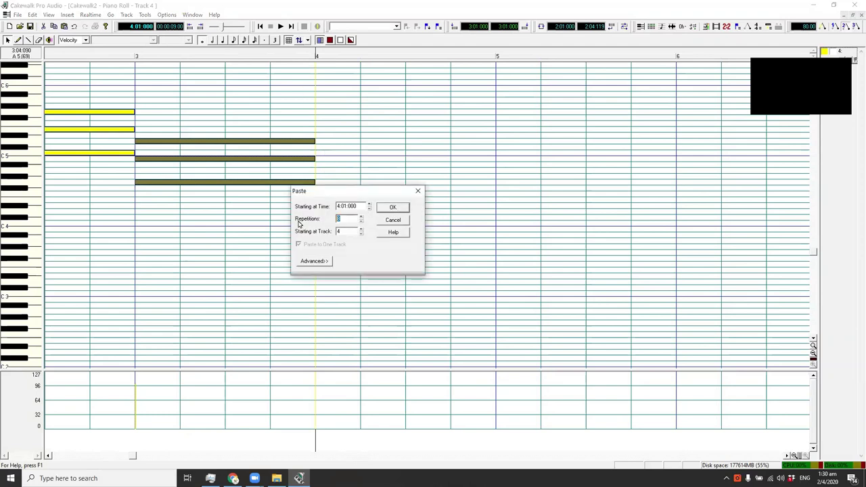
left_click(392, 206)
Step: Move the pasted measure 4 chord up two semitones, blending old and new material, and play it
left_click_drag(300, 117, 548, 235)
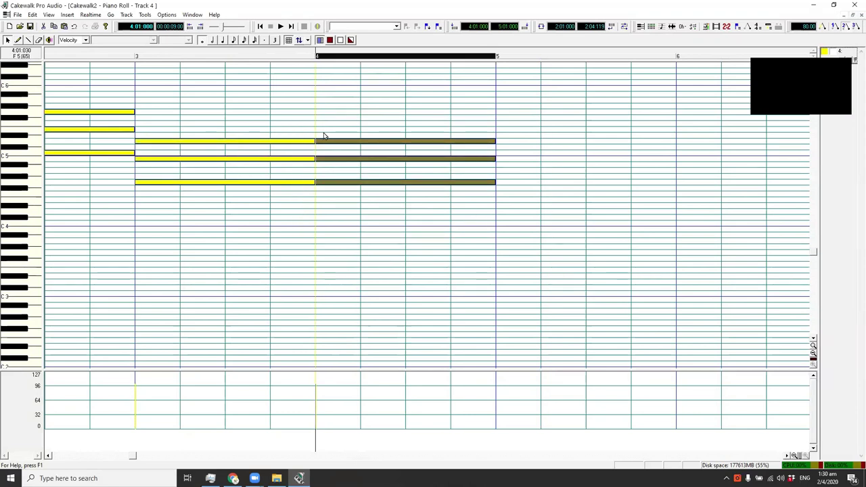
mouse_move(326, 144)
left_mouse_down()
mouse_move(326, 133)
mouse_move(327, 143)
left_mouse_up()
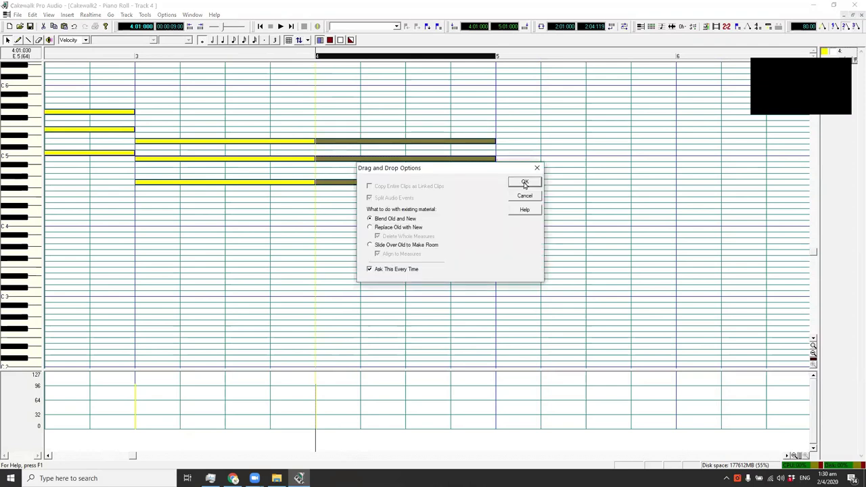
left_click(525, 184)
left_click(324, 57)
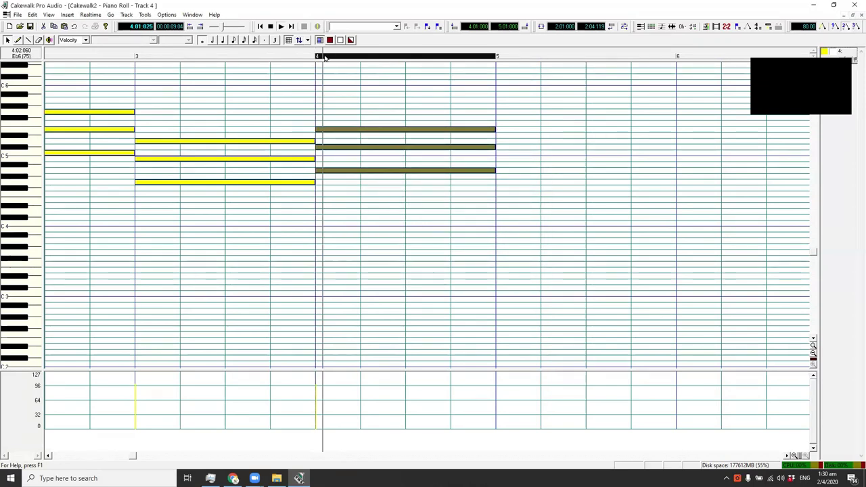
Step: Lower the middle note of the measure 4 chord to C5 and play the chord from 4:01:000
left_click(26, 133)
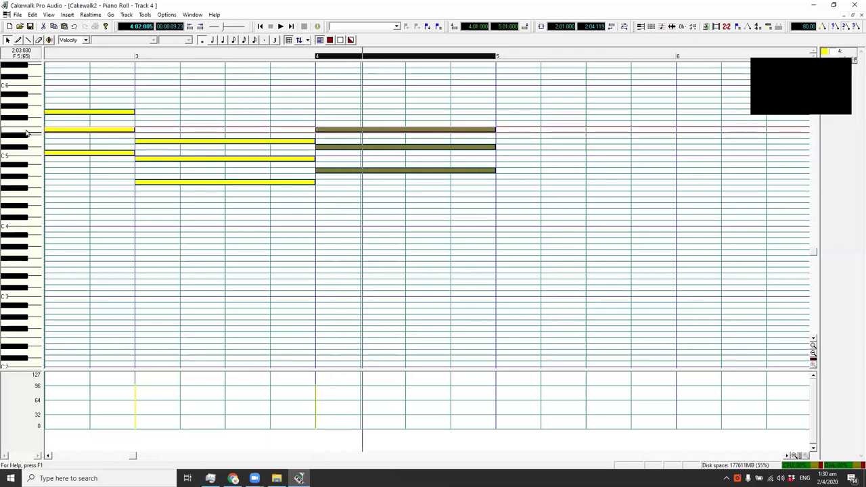
left_click(26, 133)
left_click(27, 154)
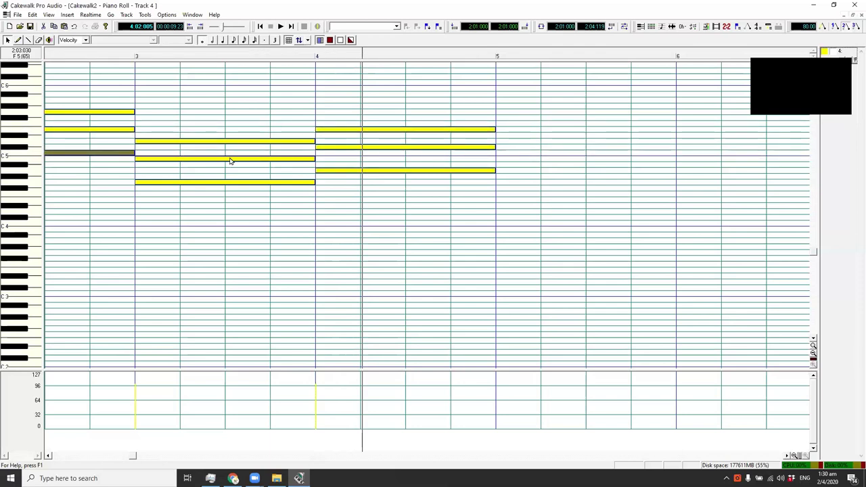
left_click_drag(387, 148, 525, 185)
left_click(525, 183)
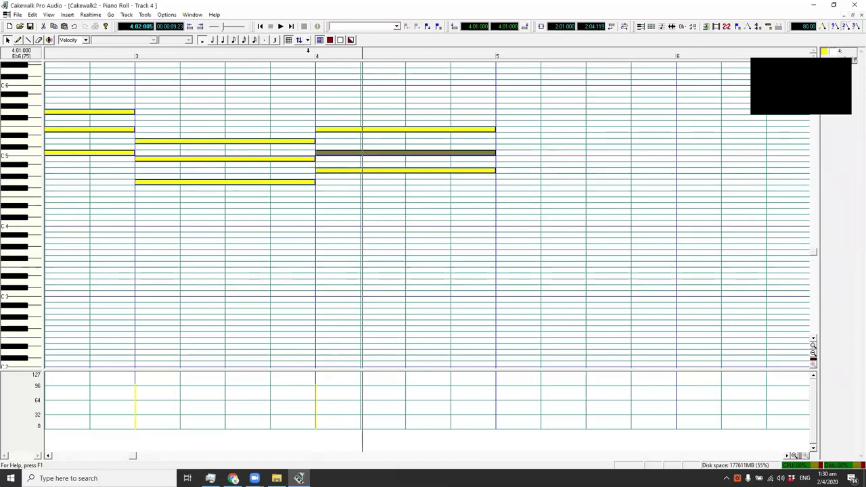
left_click(314, 57)
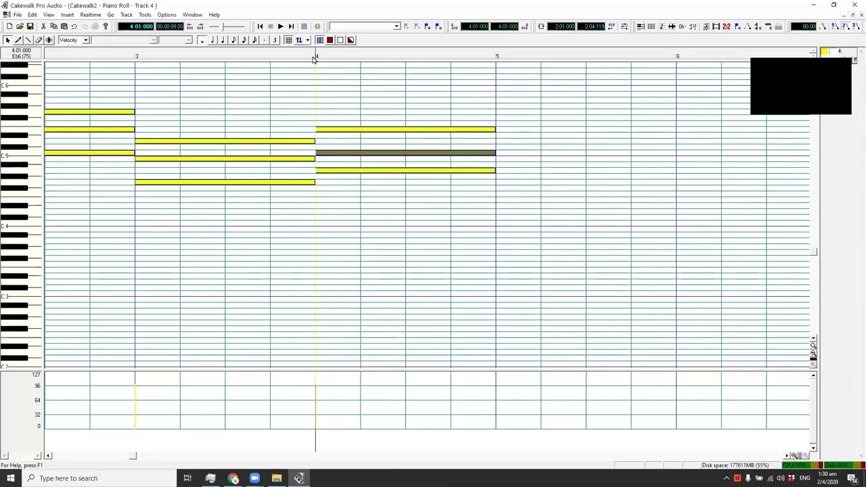
left_click(417, 112)
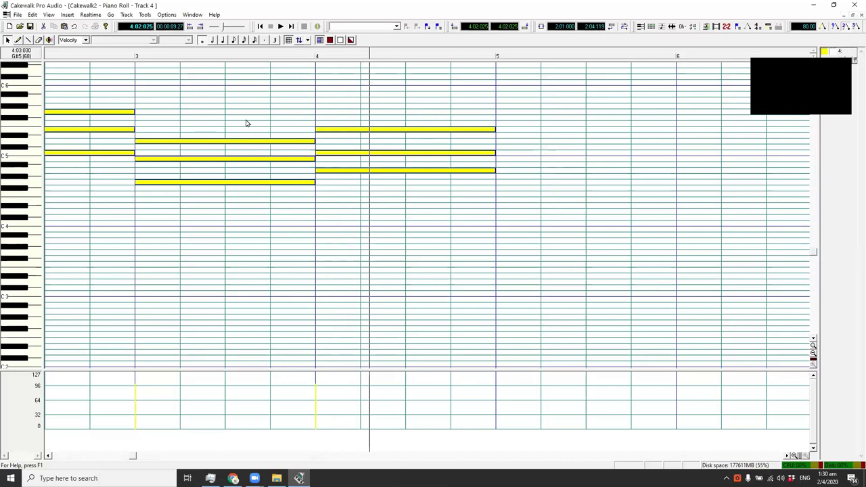
Step: Copy the three chord notes of measure 3 and paste them once at 5:01:000 on track 4
left_click_drag(120, 92, 344, 241)
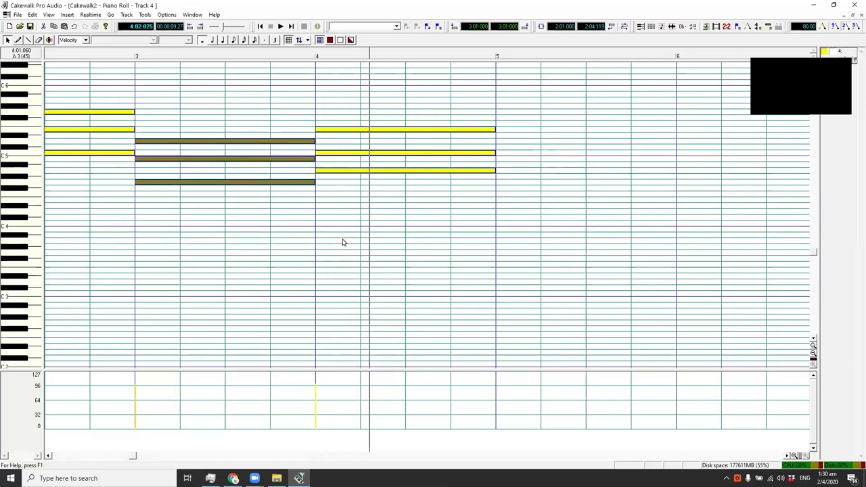
key("ctrl+c")
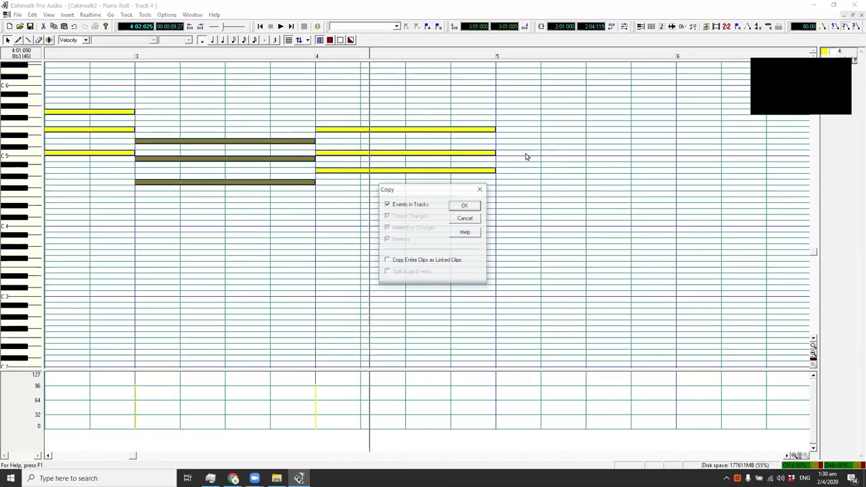
left_click(464, 207)
left_click(497, 58)
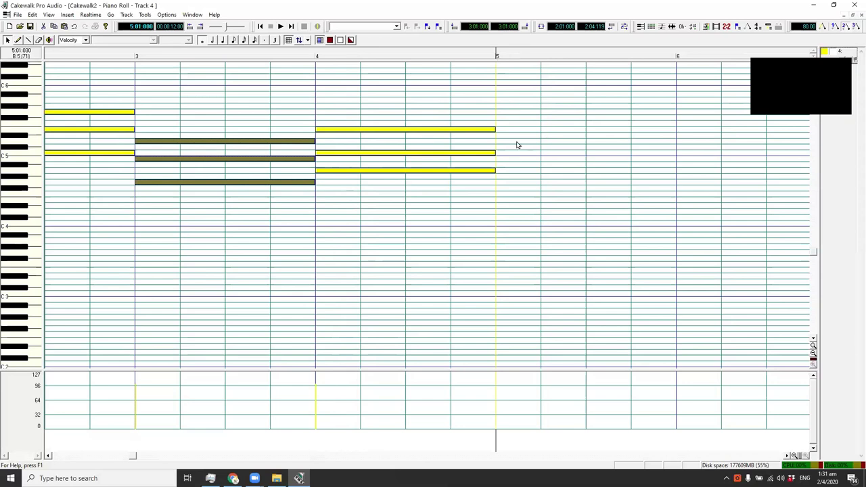
key("ctrl+v")
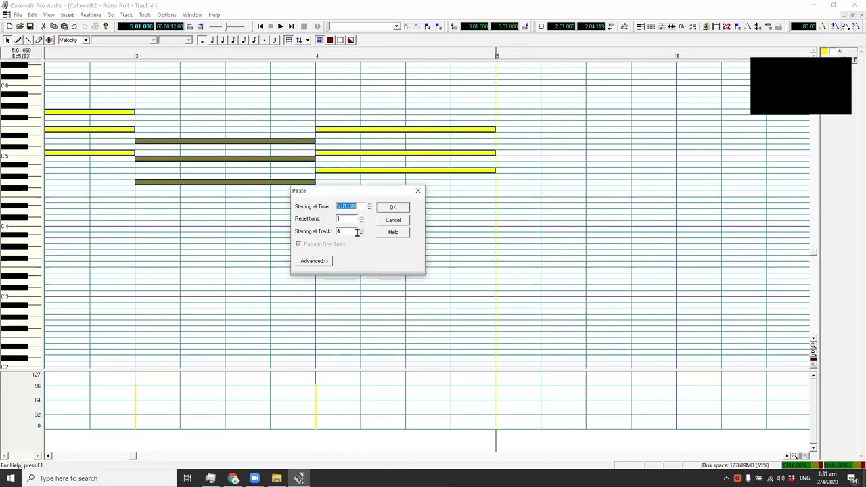
left_click(390, 210)
Step: Move the pasted measure 5 chord down two semitones, blending old and new material, and play it
left_click_drag(483, 102, 740, 242)
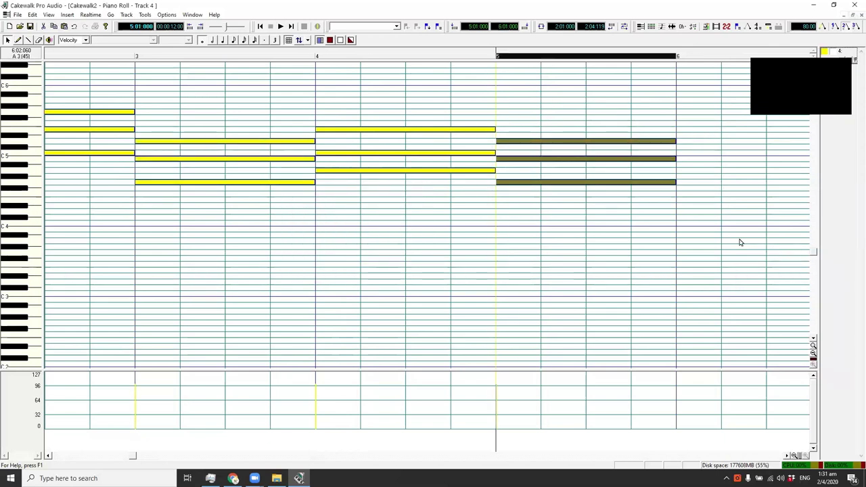
scroll(562, 216, "right", 2)
left_click_drag(417, 188, 420, 198)
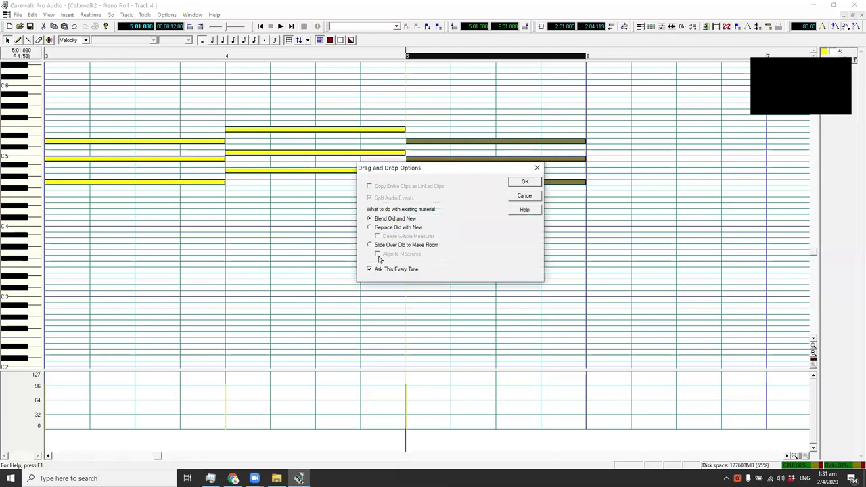
left_click(524, 182)
key("space")
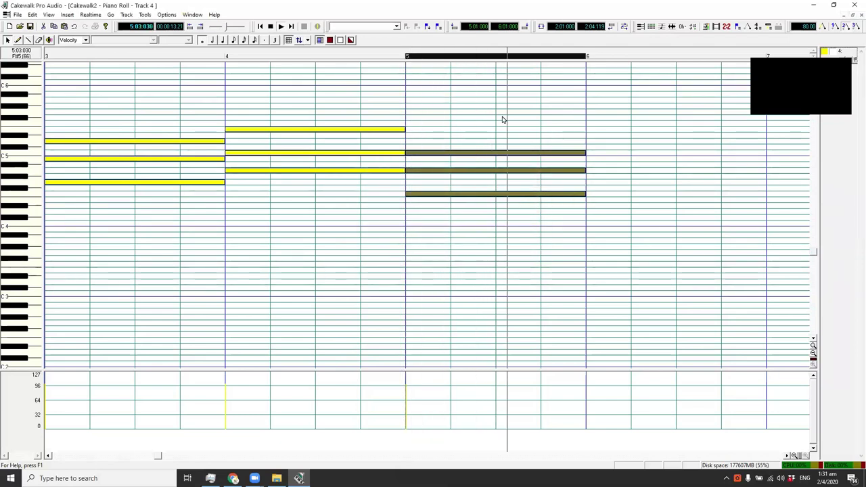
Step: Copy the measure 2 chord, paste it once at 6:01:000 on track 4, and play it
left_click(240, 88)
left_click_drag(229, 226, 43, 226)
left_click_drag(185, 83, 437, 189)
key("ctrl+c")
left_click(465, 207)
left_click_drag(725, 265, 761, 281)
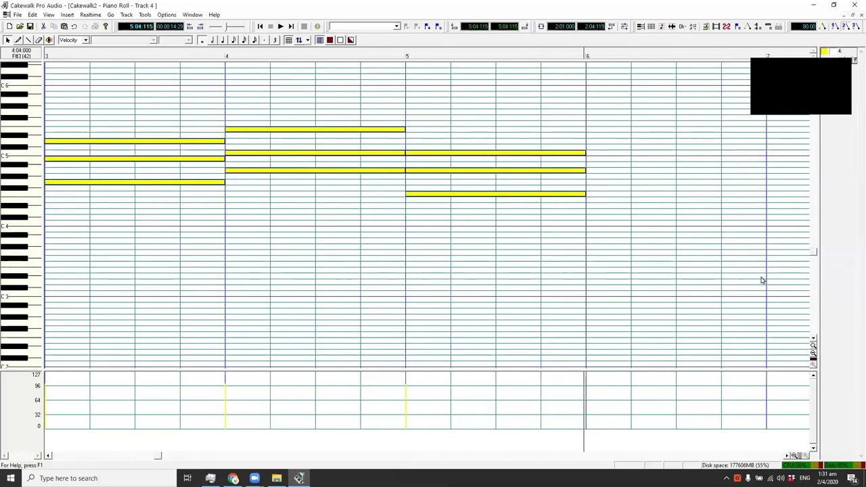
left_click(541, 55)
key("ctrl+v")
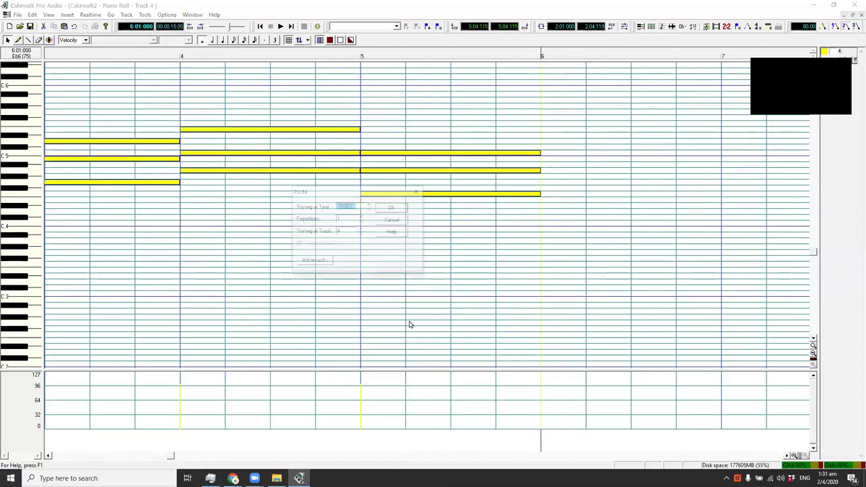
left_click(392, 207)
key("space")
key("space")
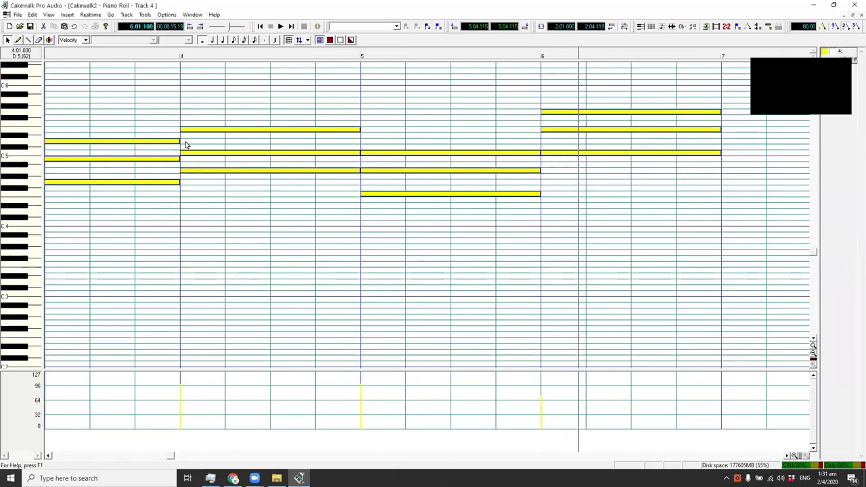
Step: Play the full strings chord progression from 2:01:000 and return to the track overview
key("ctrl+Home")
left_click(225, 56)
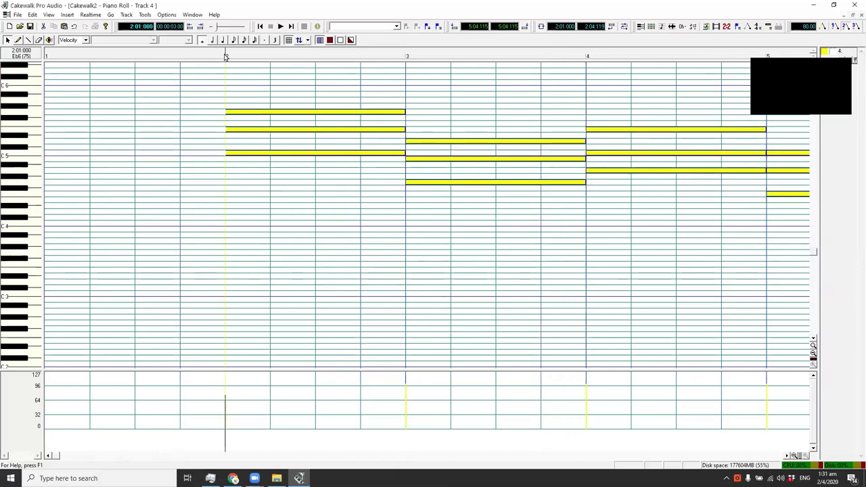
key("space")
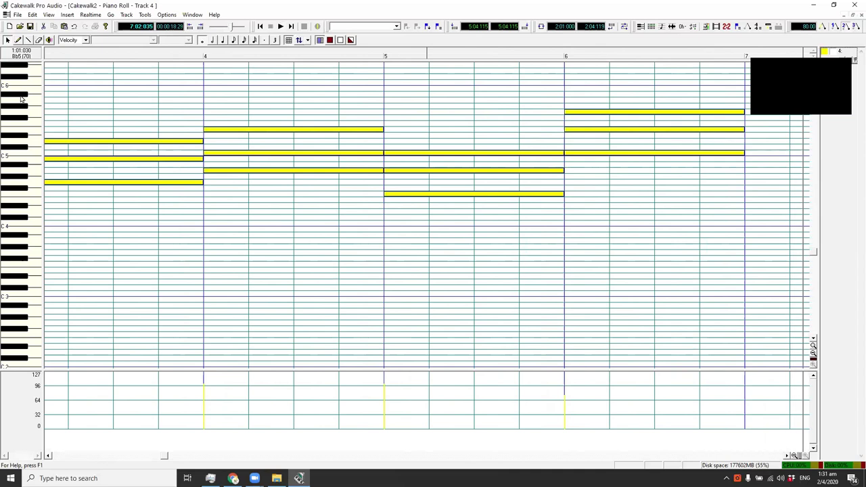
left_click(854, 16)
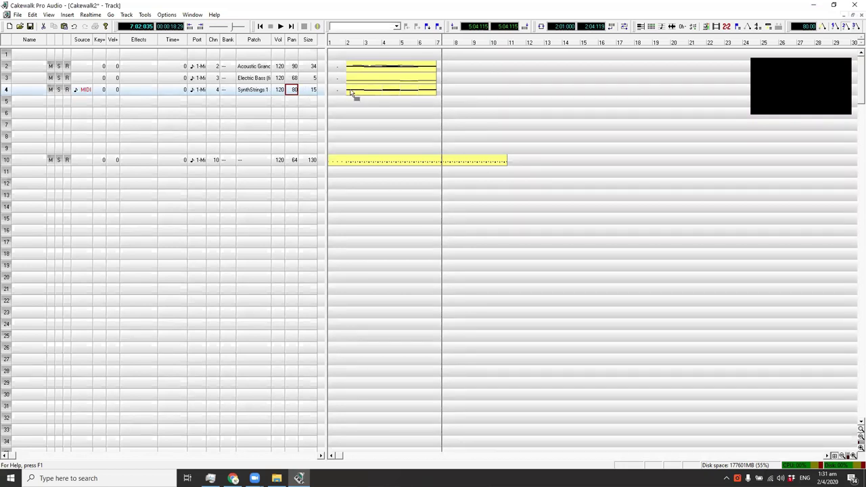
Step: Set track 5 to MIDI channel 5 with the Acoustic Guitar (steel) patch
left_click_drag(351, 92, 385, 94)
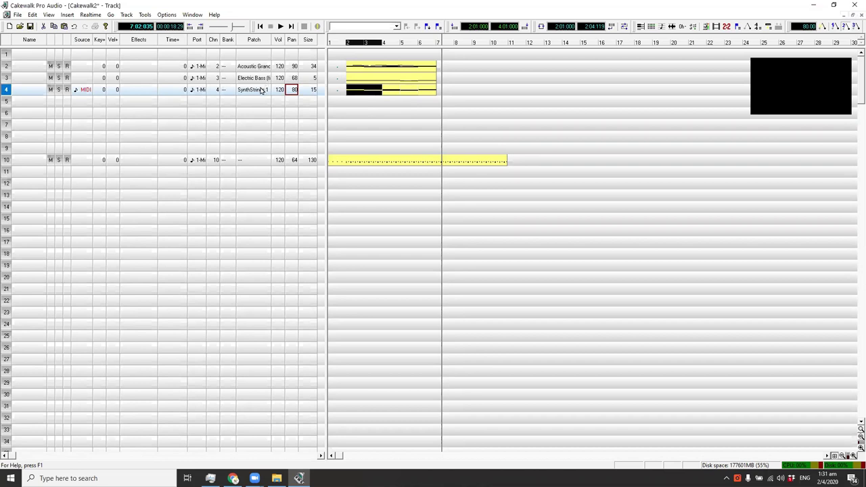
left_click(215, 103)
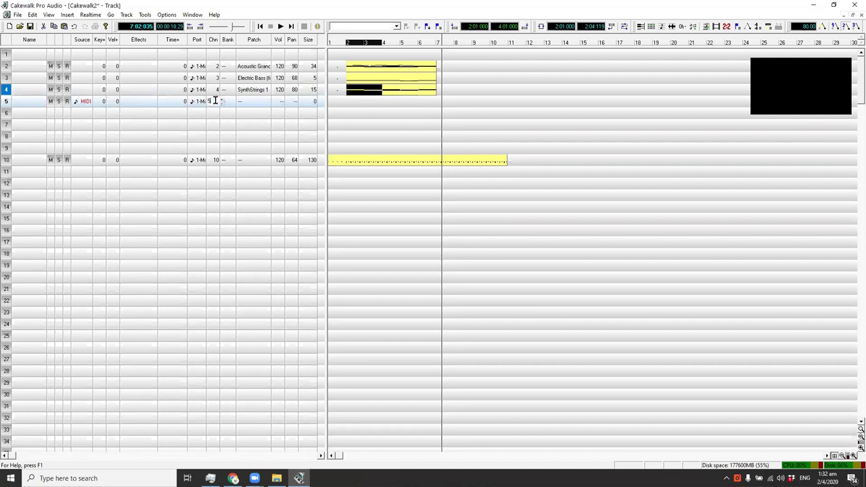
double_click(253, 102)
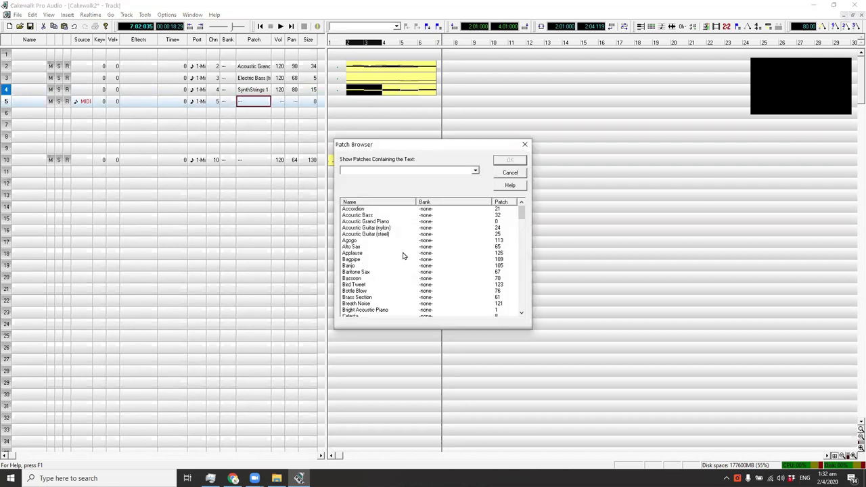
left_click(378, 234)
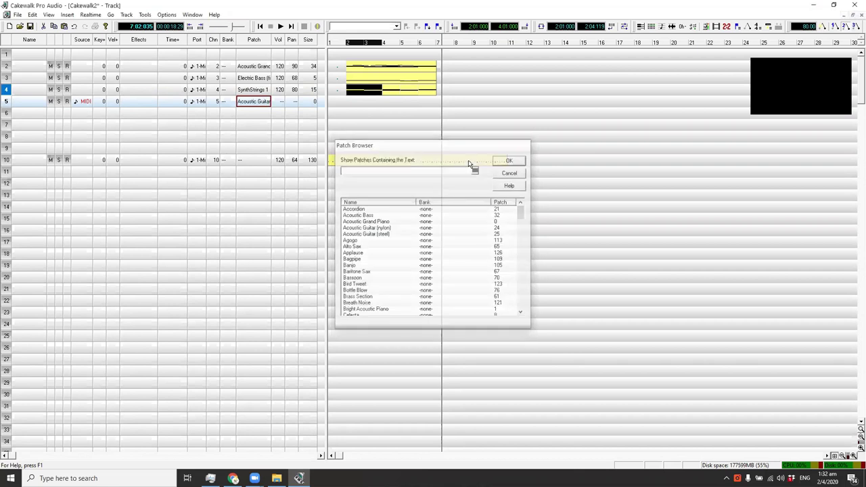
left_click(509, 160)
Step: Set the volume of track 5 to 120 and its pan to 50
key("Right")
type("120")
key("Return")
key("Right")
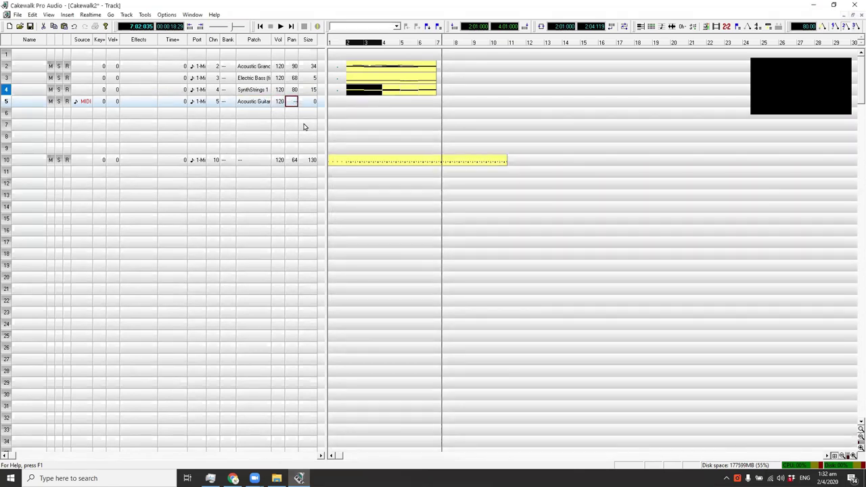
type("50")
key("Return")
left_click(640, 27)
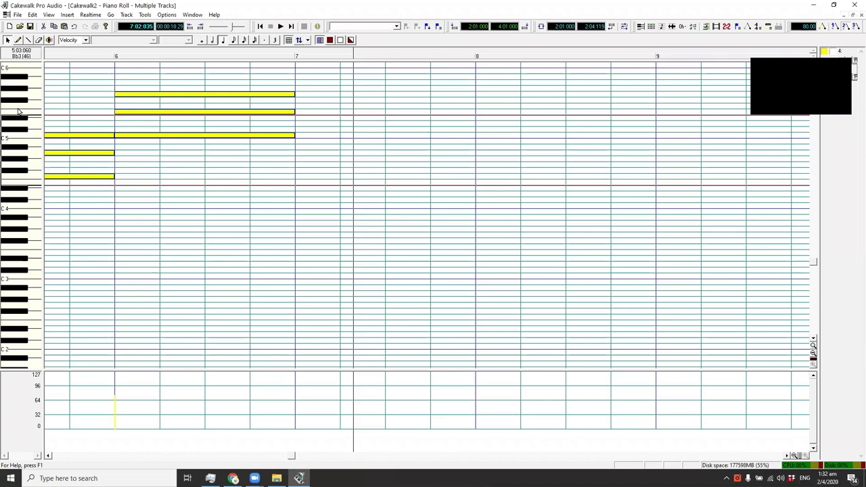
key("ctrl+a")
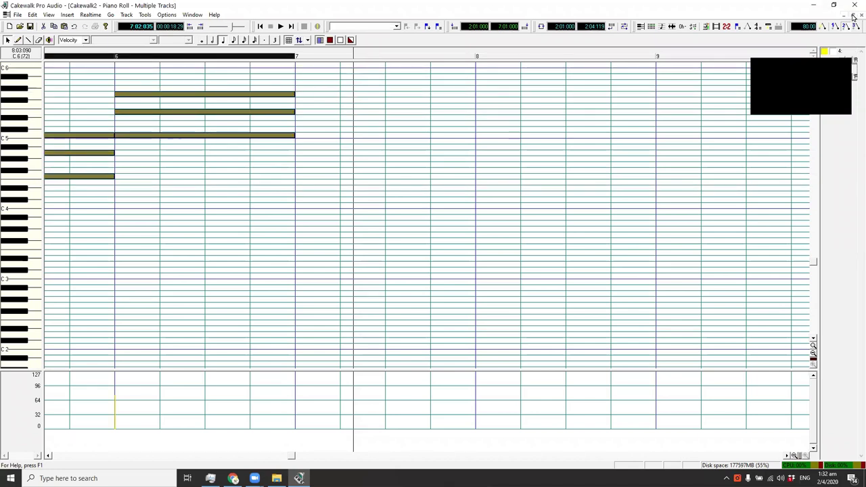
left_click(856, 15)
Step: Draw alternating quarter notes C4, E4, C4 and E4 in measure 2 of track 5, play them, and return the project to 2:01:000
left_click(354, 104)
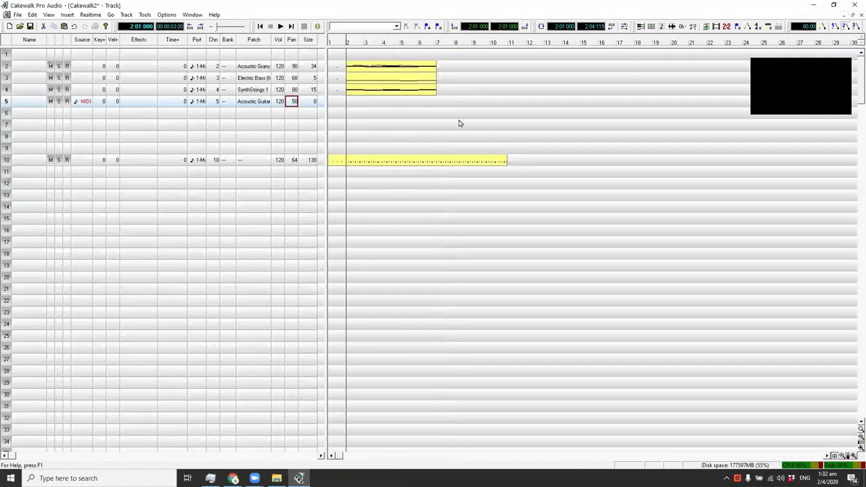
left_click(640, 27)
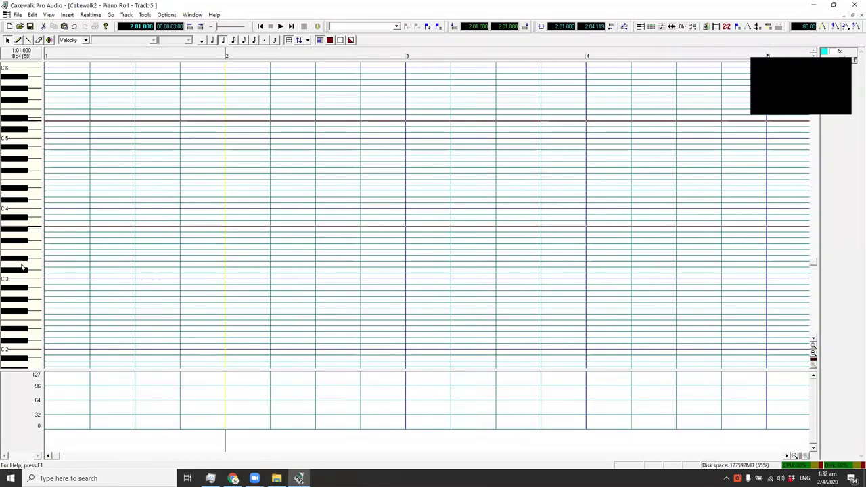
left_click(18, 40)
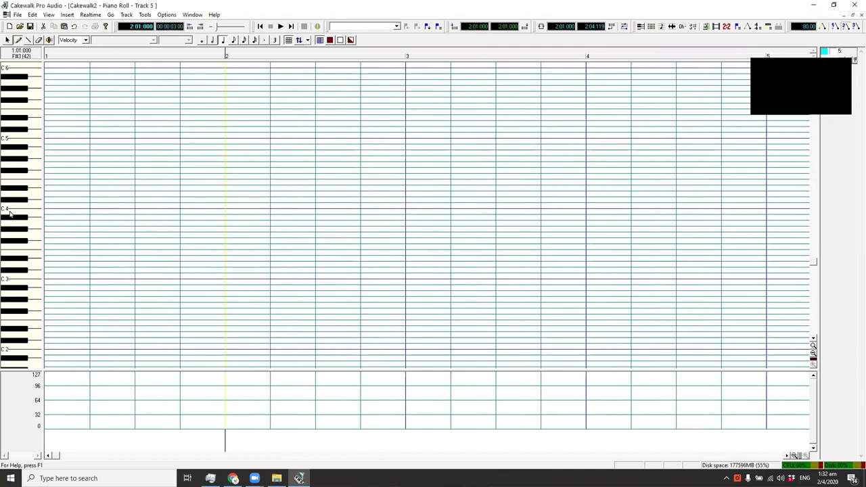
left_click(228, 205)
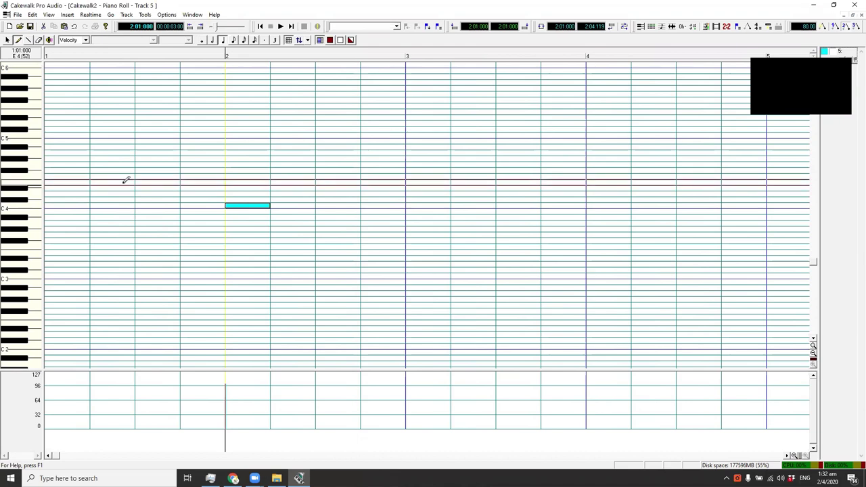
left_click(272, 182)
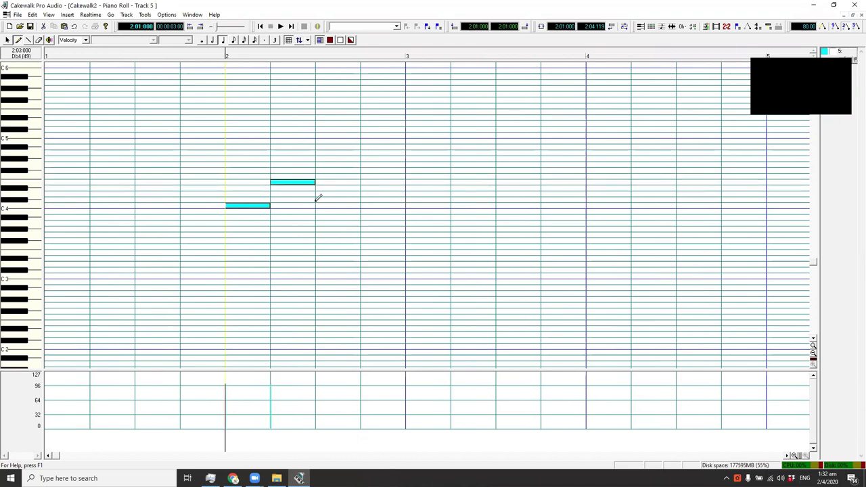
left_click(317, 205)
left_click(361, 182)
key("space")
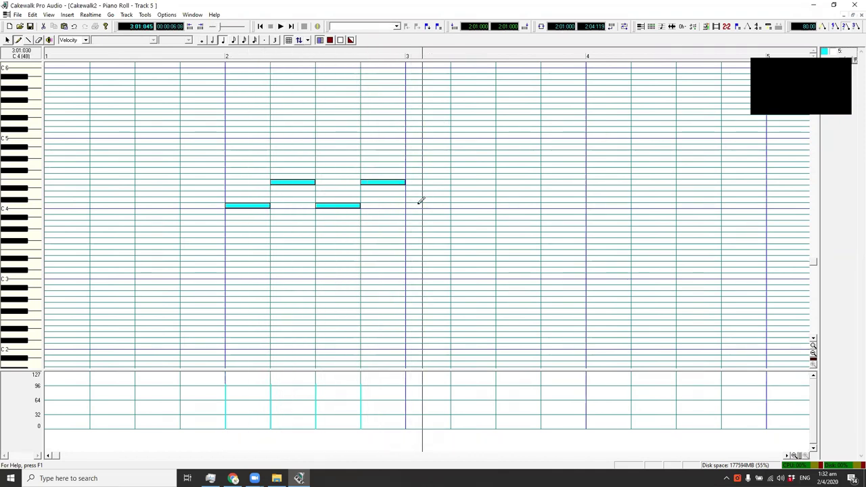
key("ctrl+F4")
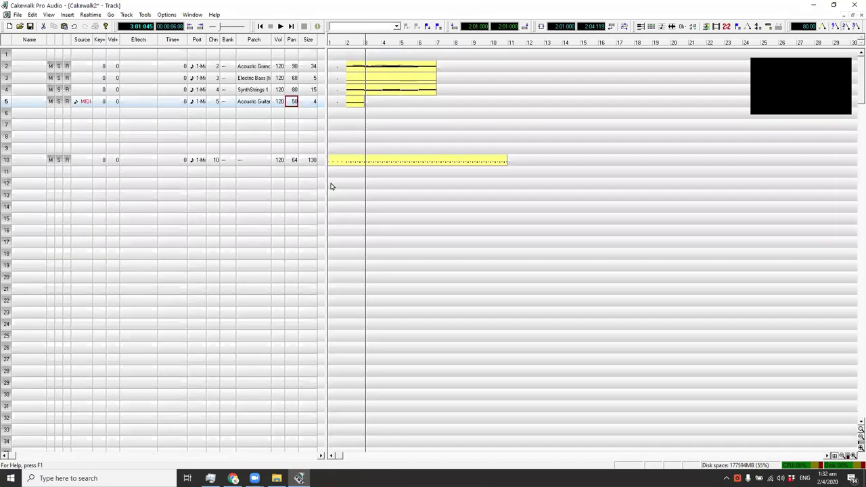
left_click(346, 43)
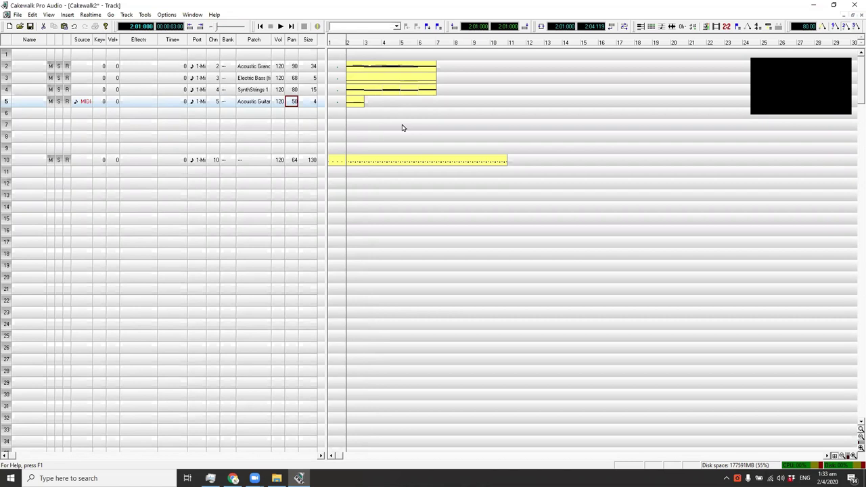
Step: Save the project to the Desktop as sample1 in MIDI Format 0
left_click(14, 15)
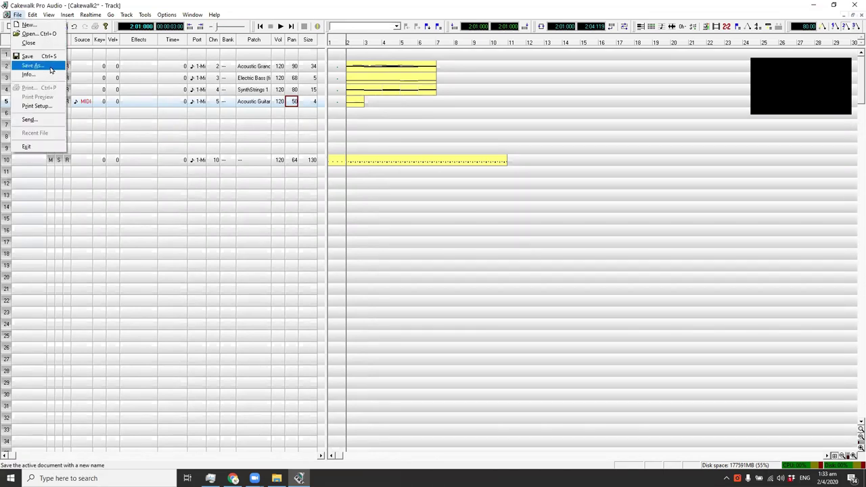
key("Return")
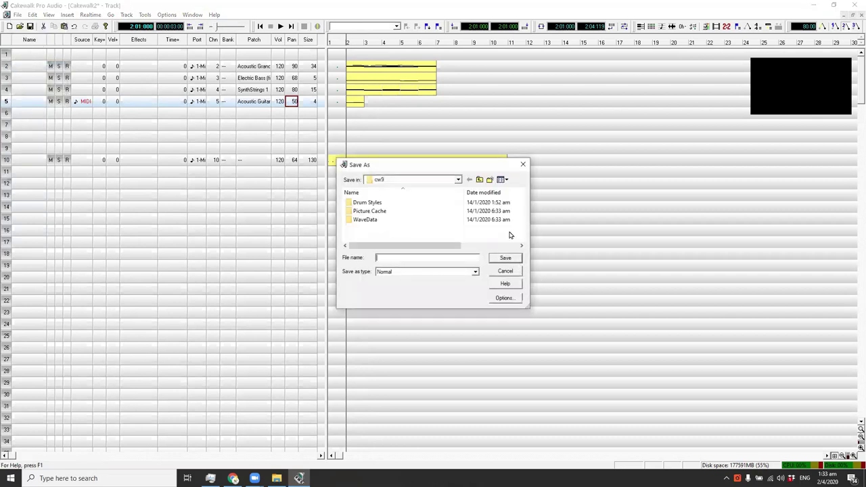
left_click(457, 180)
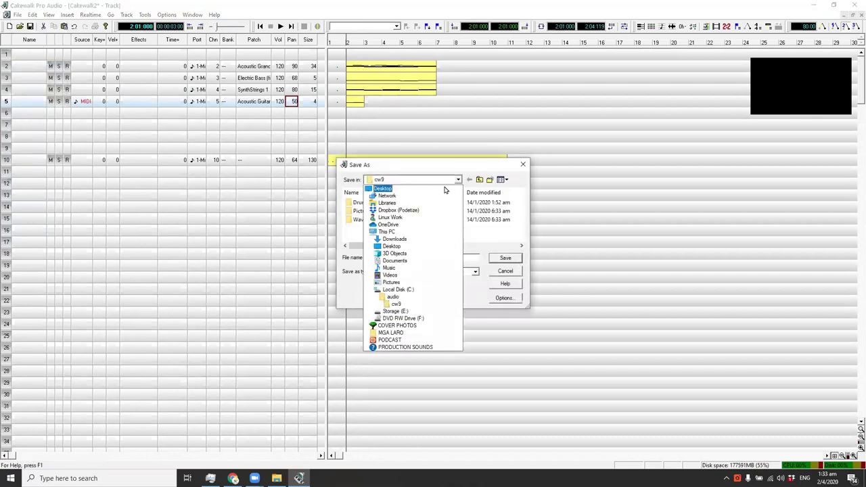
left_click(442, 191)
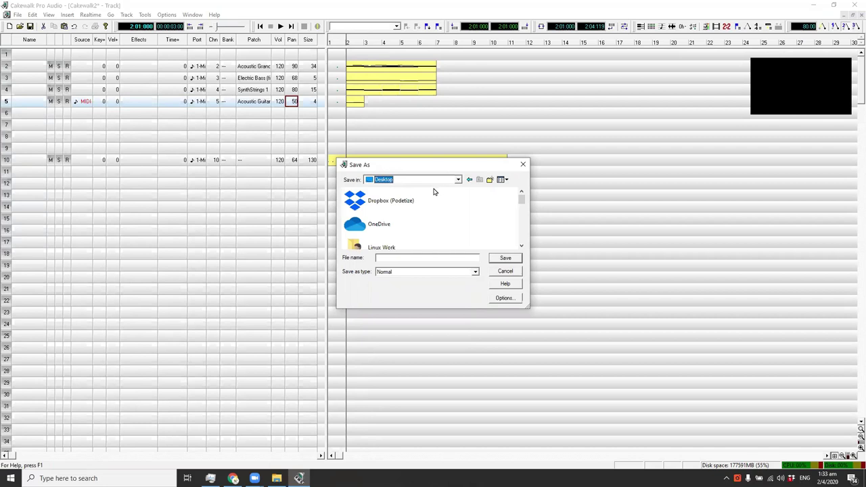
left_click(446, 258)
type("sample1")
left_click(476, 272)
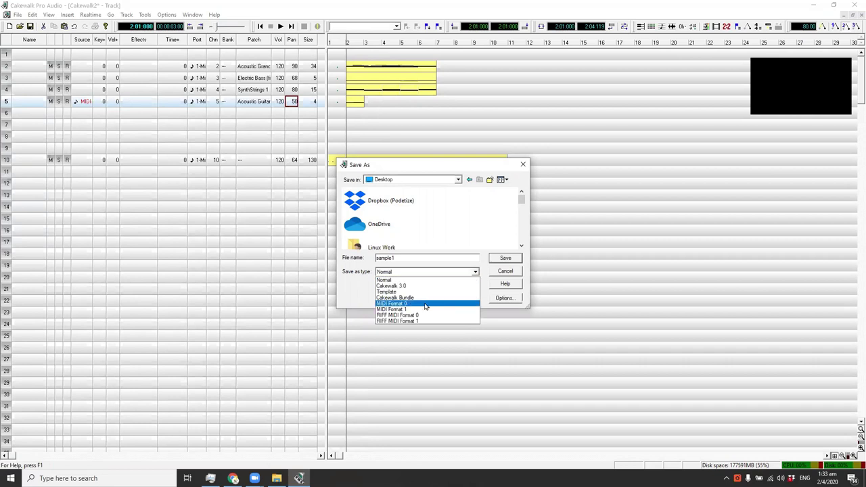
left_click(426, 306)
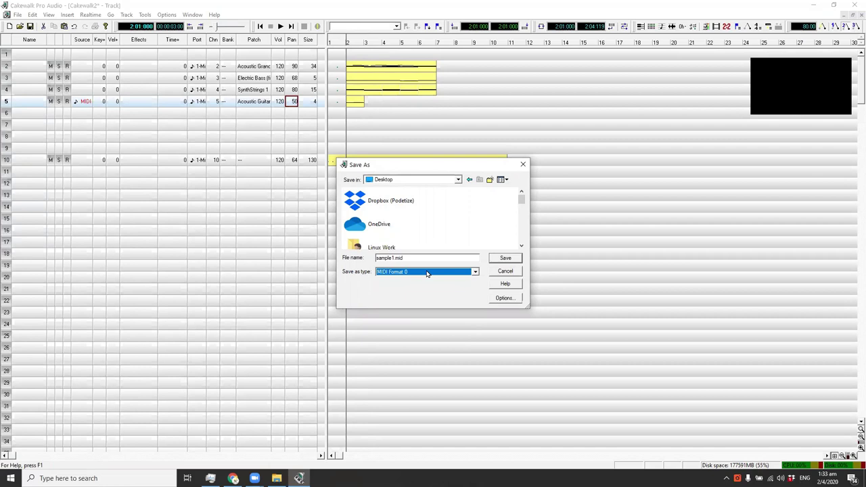
left_click(506, 259)
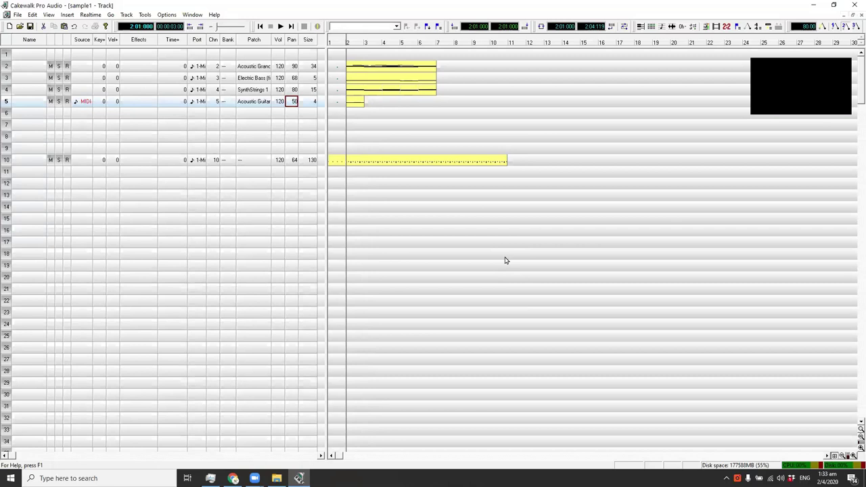
Step: Close Cakewalk Pro Audio and move the sample1 file to an empty area of the desktop, away from the other icons
left_click(852, 6)
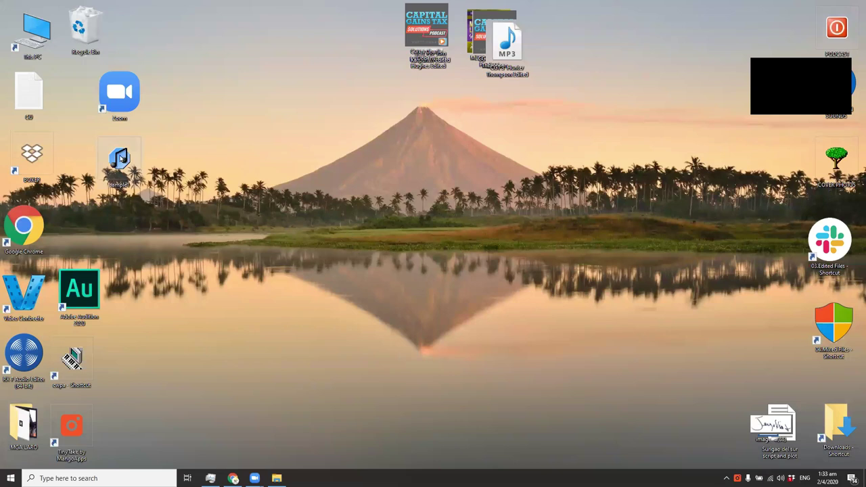
left_click_drag(120, 158, 258, 71)
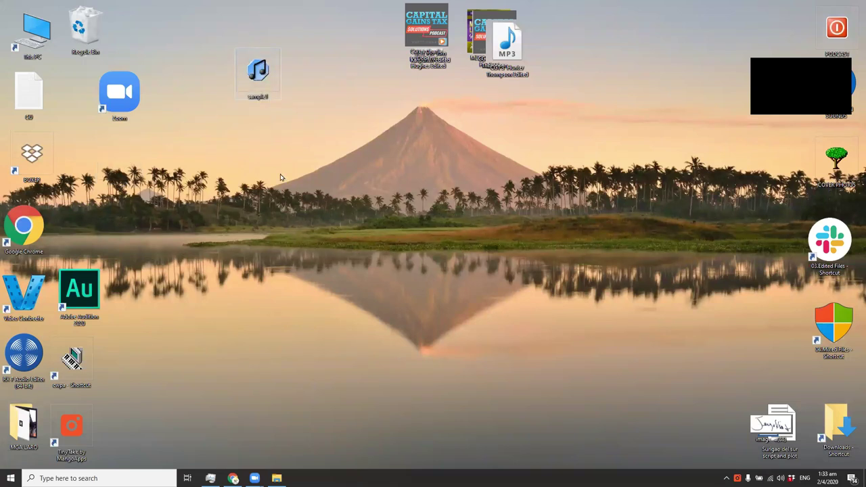
Step: Open sample1 from the desktop in vanBasco's Karaoke Player, listen to it, stop the playback and close the player
left_click(257, 73)
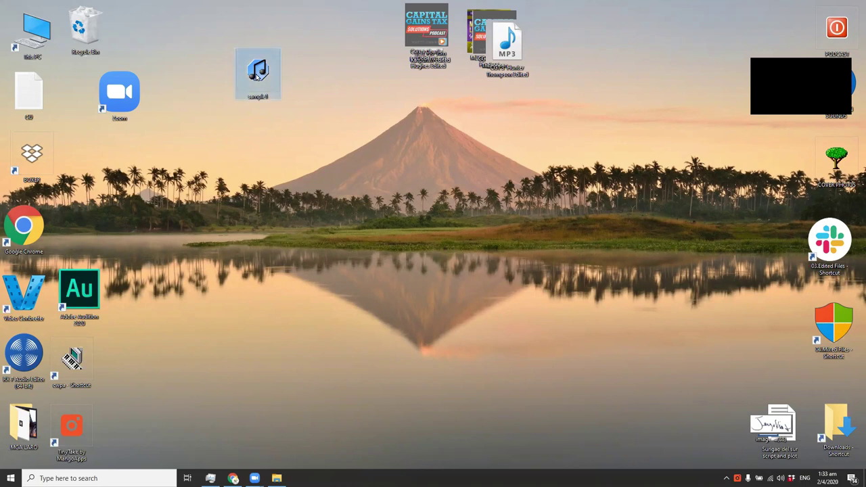
double_click(257, 73)
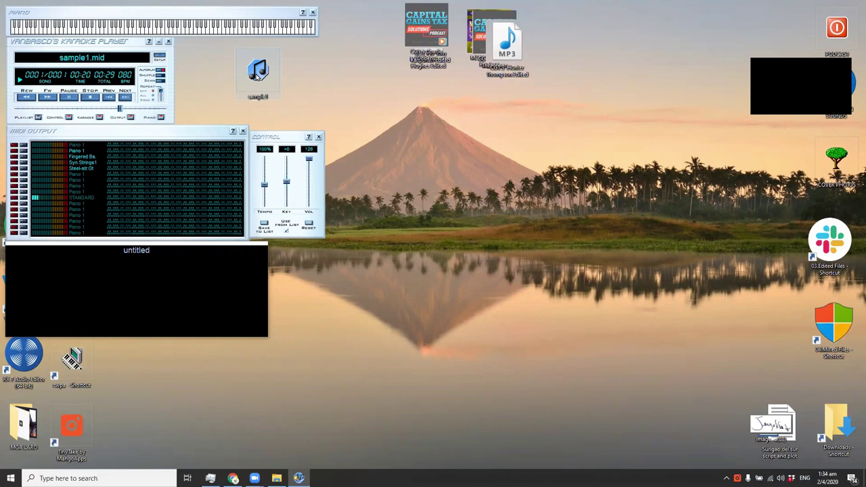
left_click(91, 98)
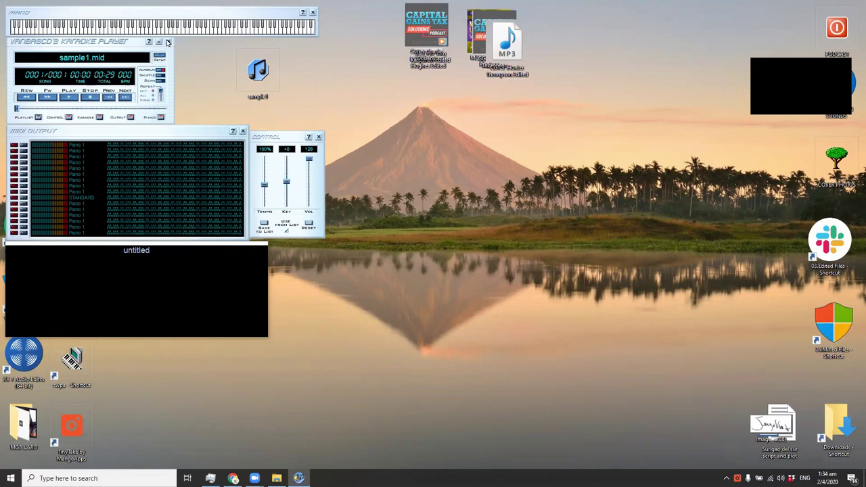
left_click(168, 42)
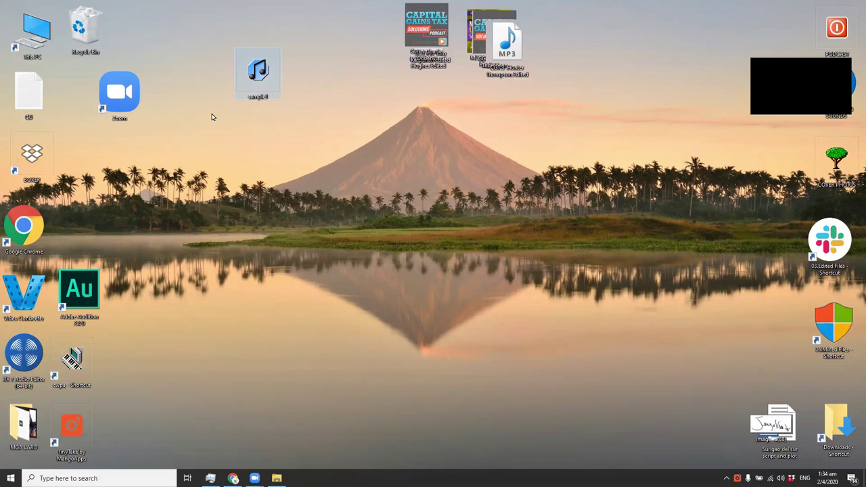
Step: Open the desktop file sample1 in Cakewalk Pro Audio, maximize its Track window and start playback from the beginning
left_click_drag(249, 78, 71, 353)
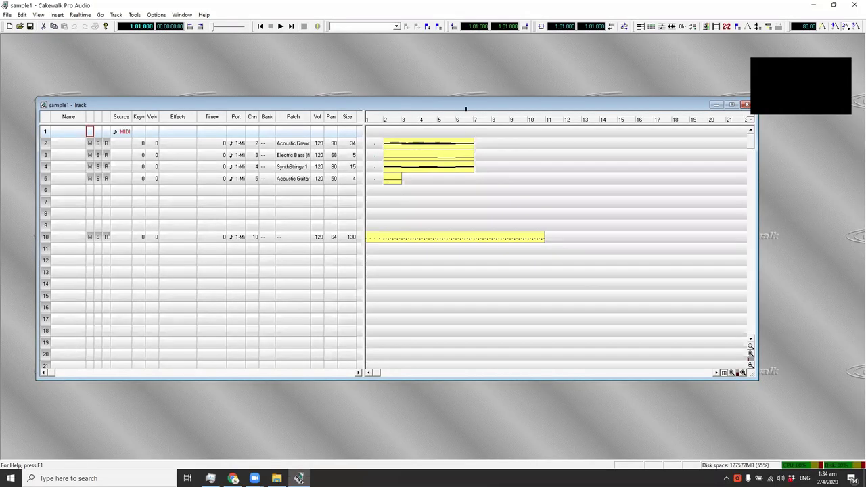
double_click(470, 105)
key("space")
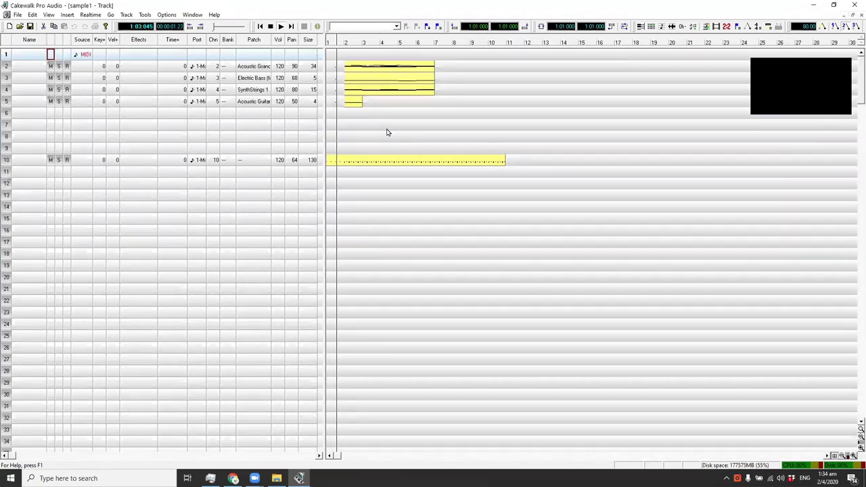